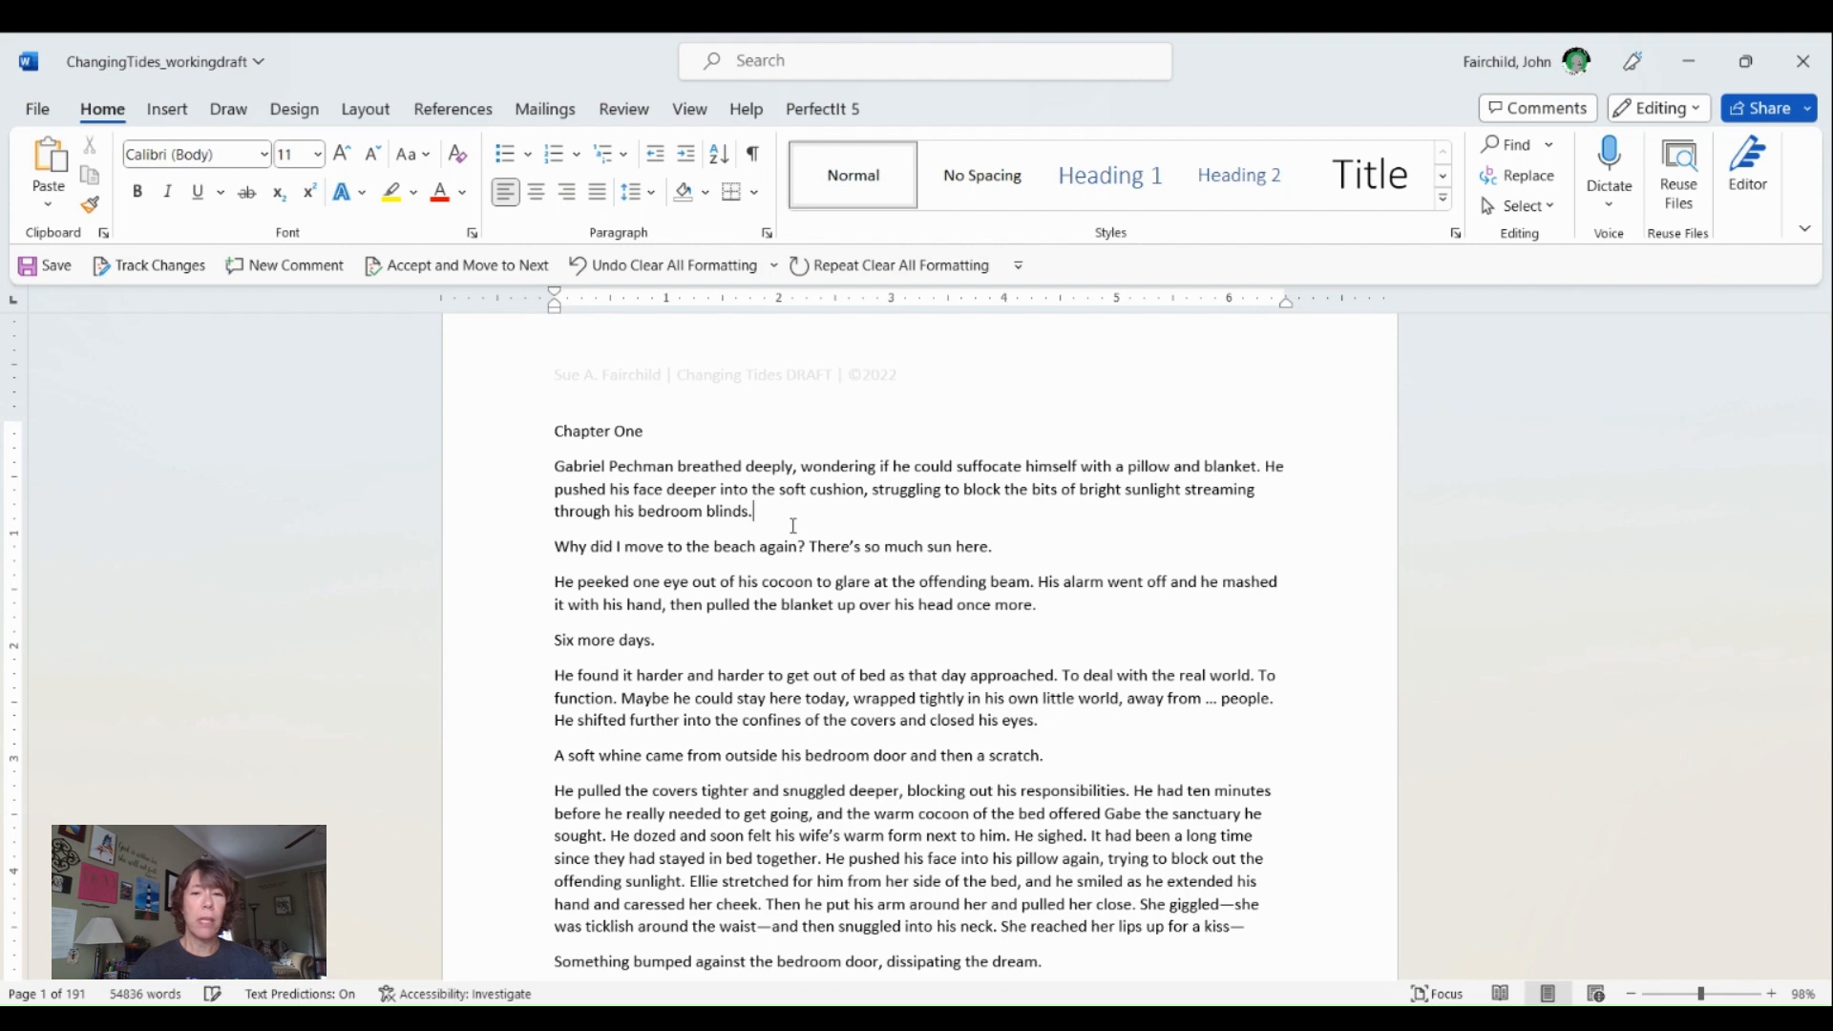
- Set the entire manuscript's text to Times New Roman at 12 pt
key(ctrl+a)
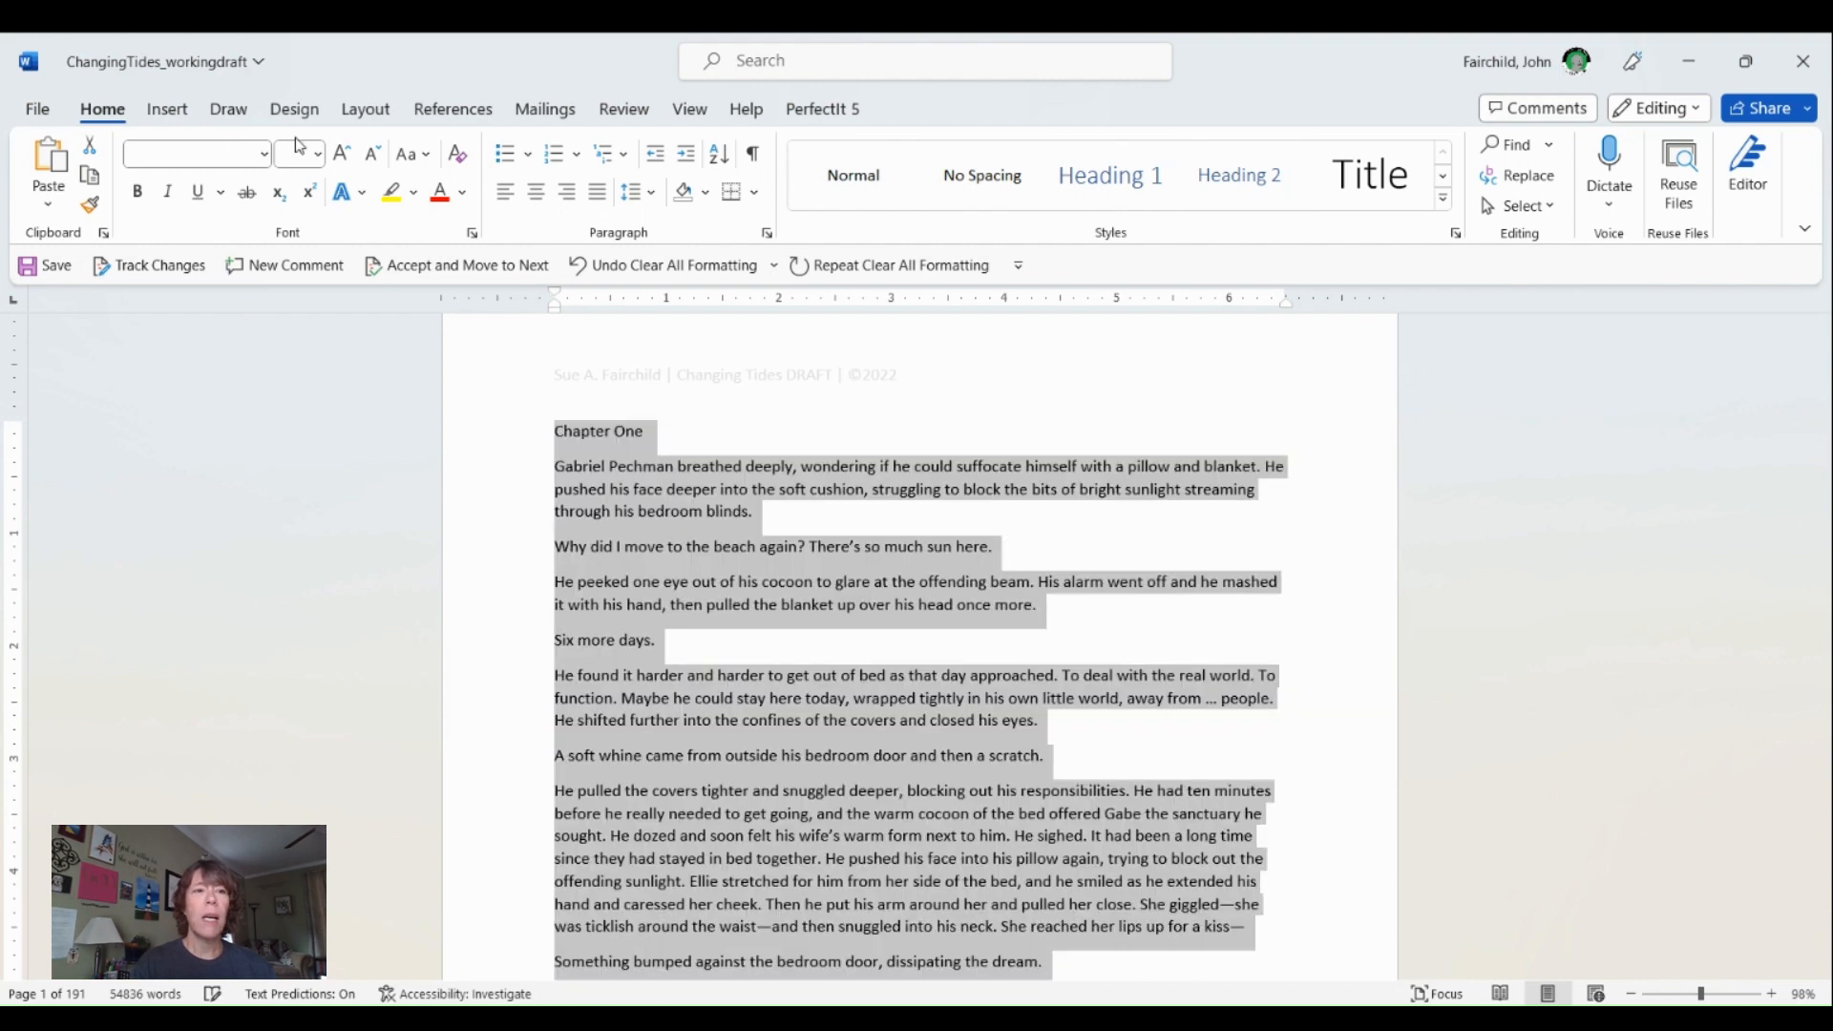
click(265, 155)
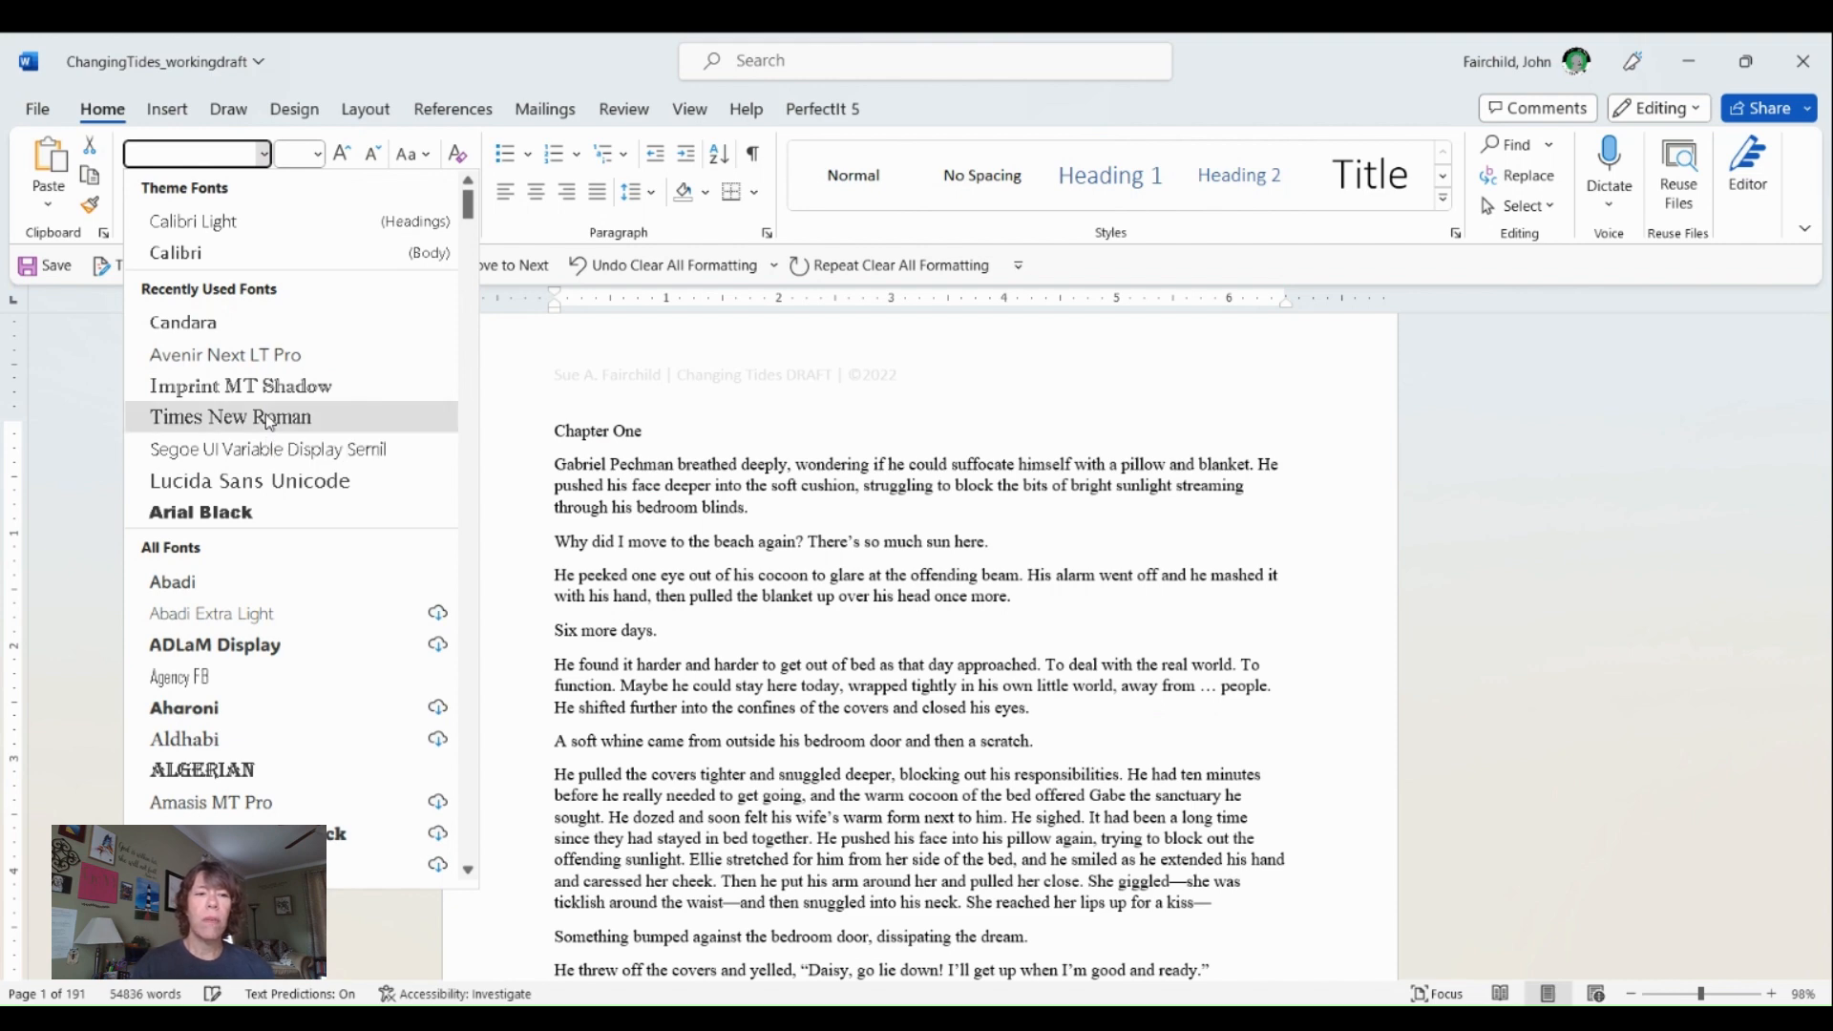
click(269, 419)
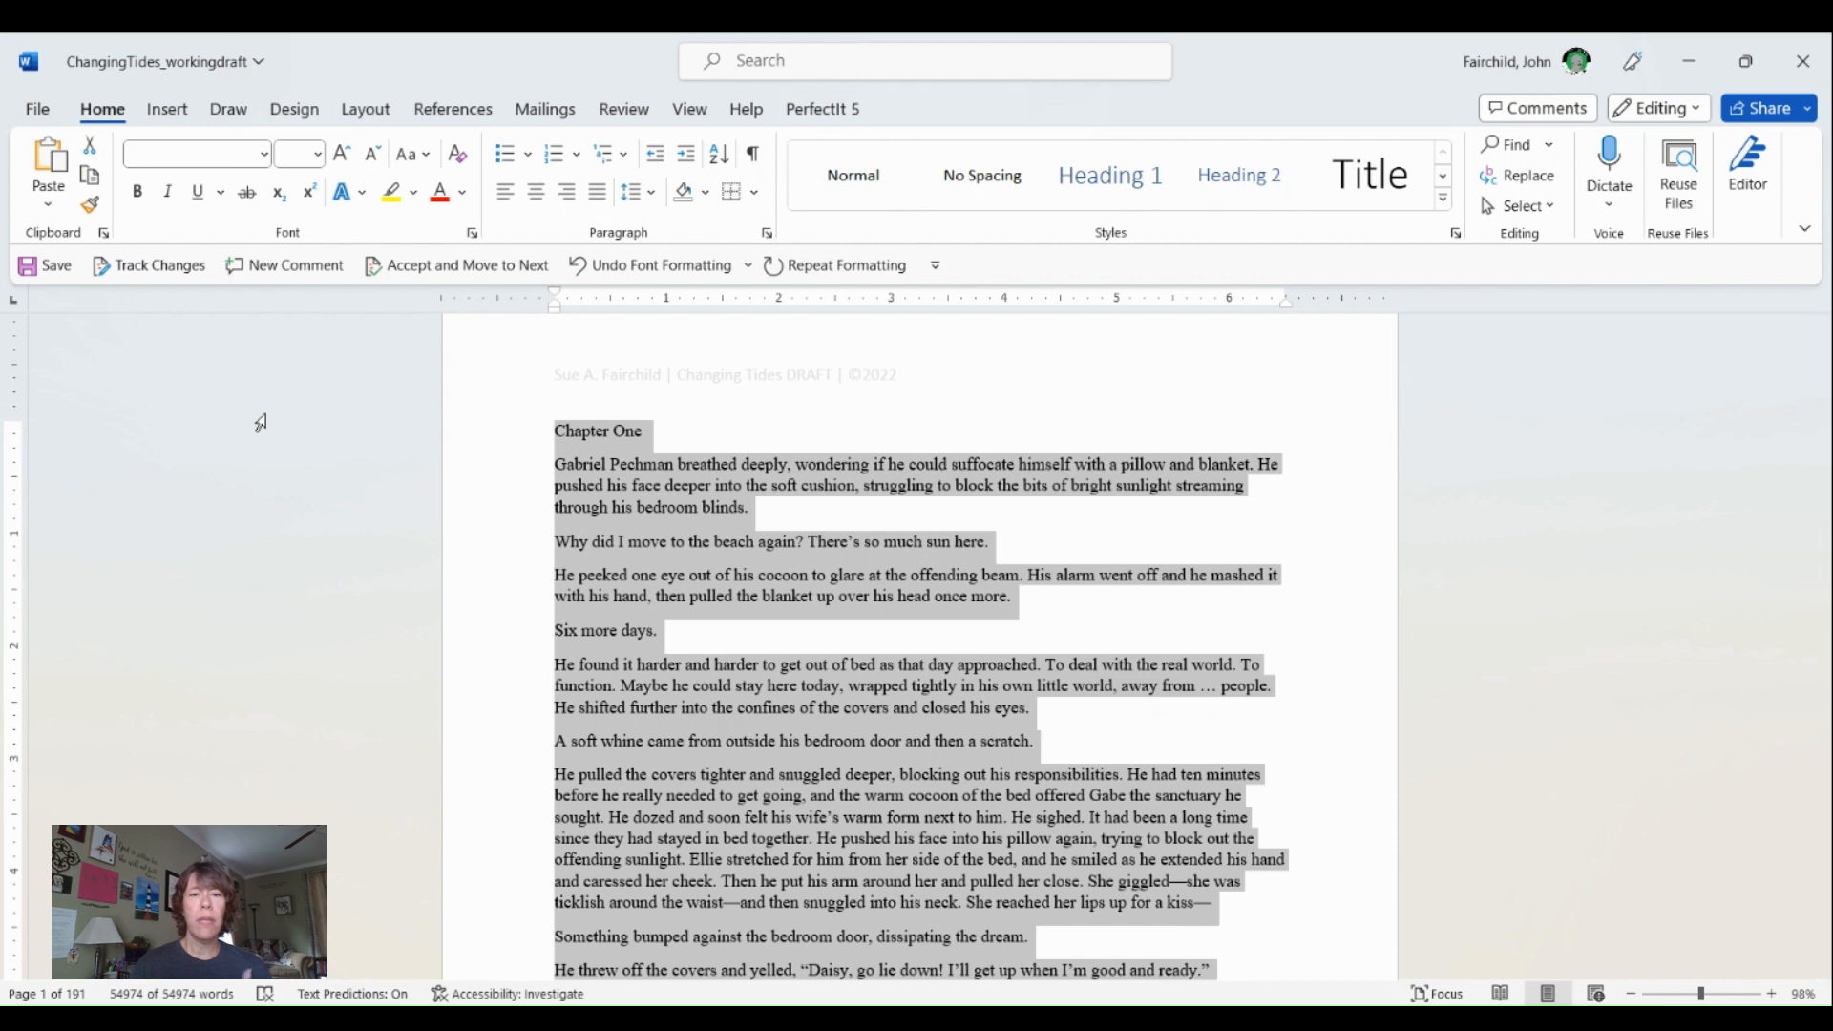
key(ctrl+a)
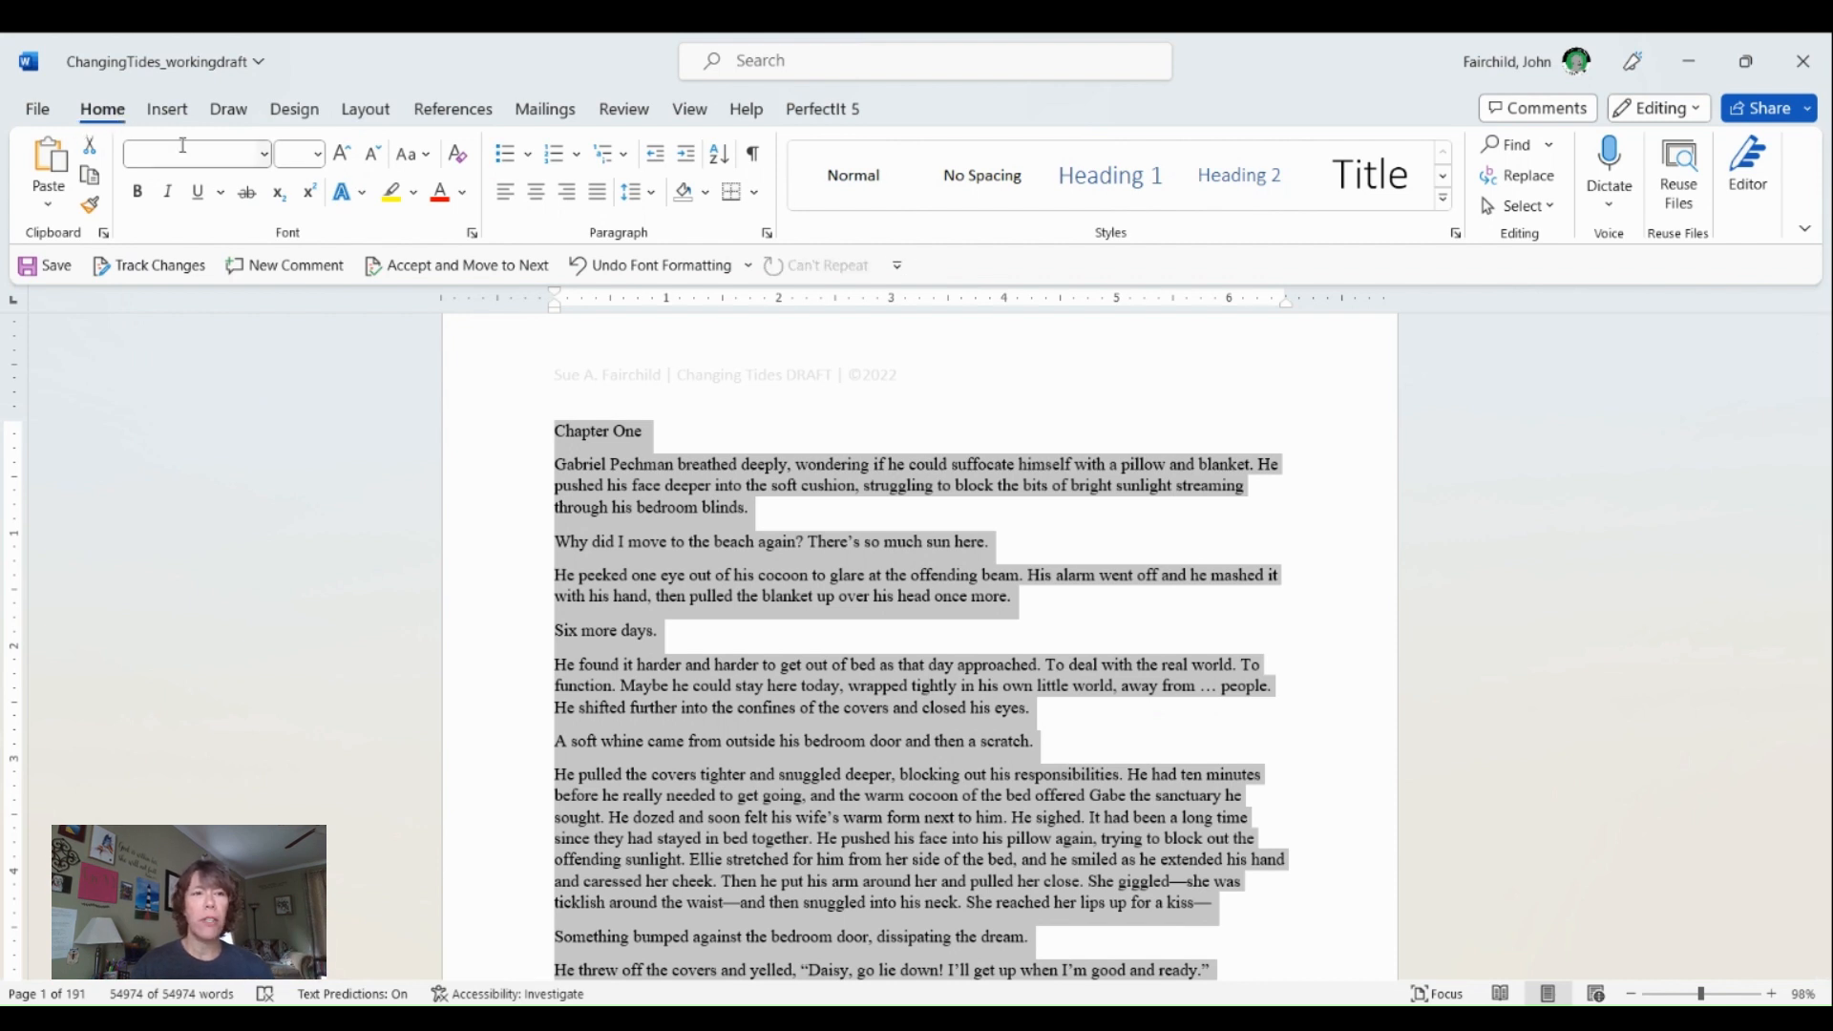
click(263, 153)
click(234, 321)
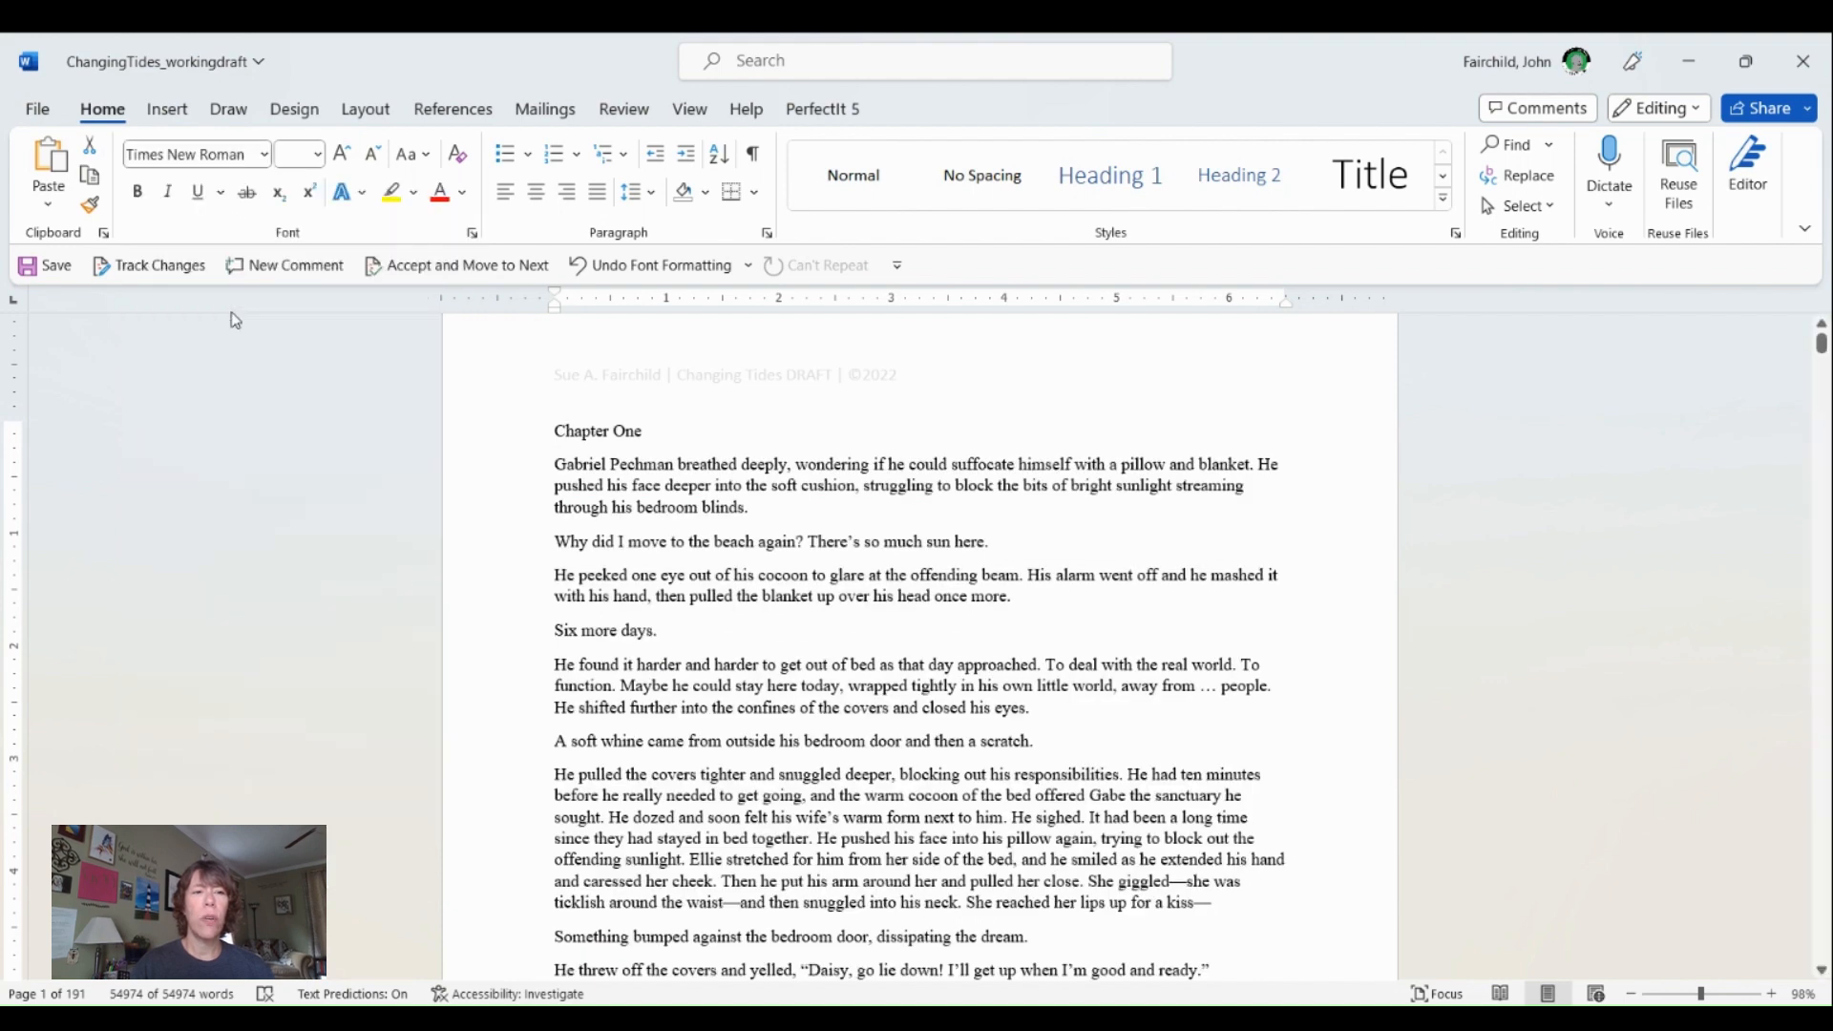
click(318, 156)
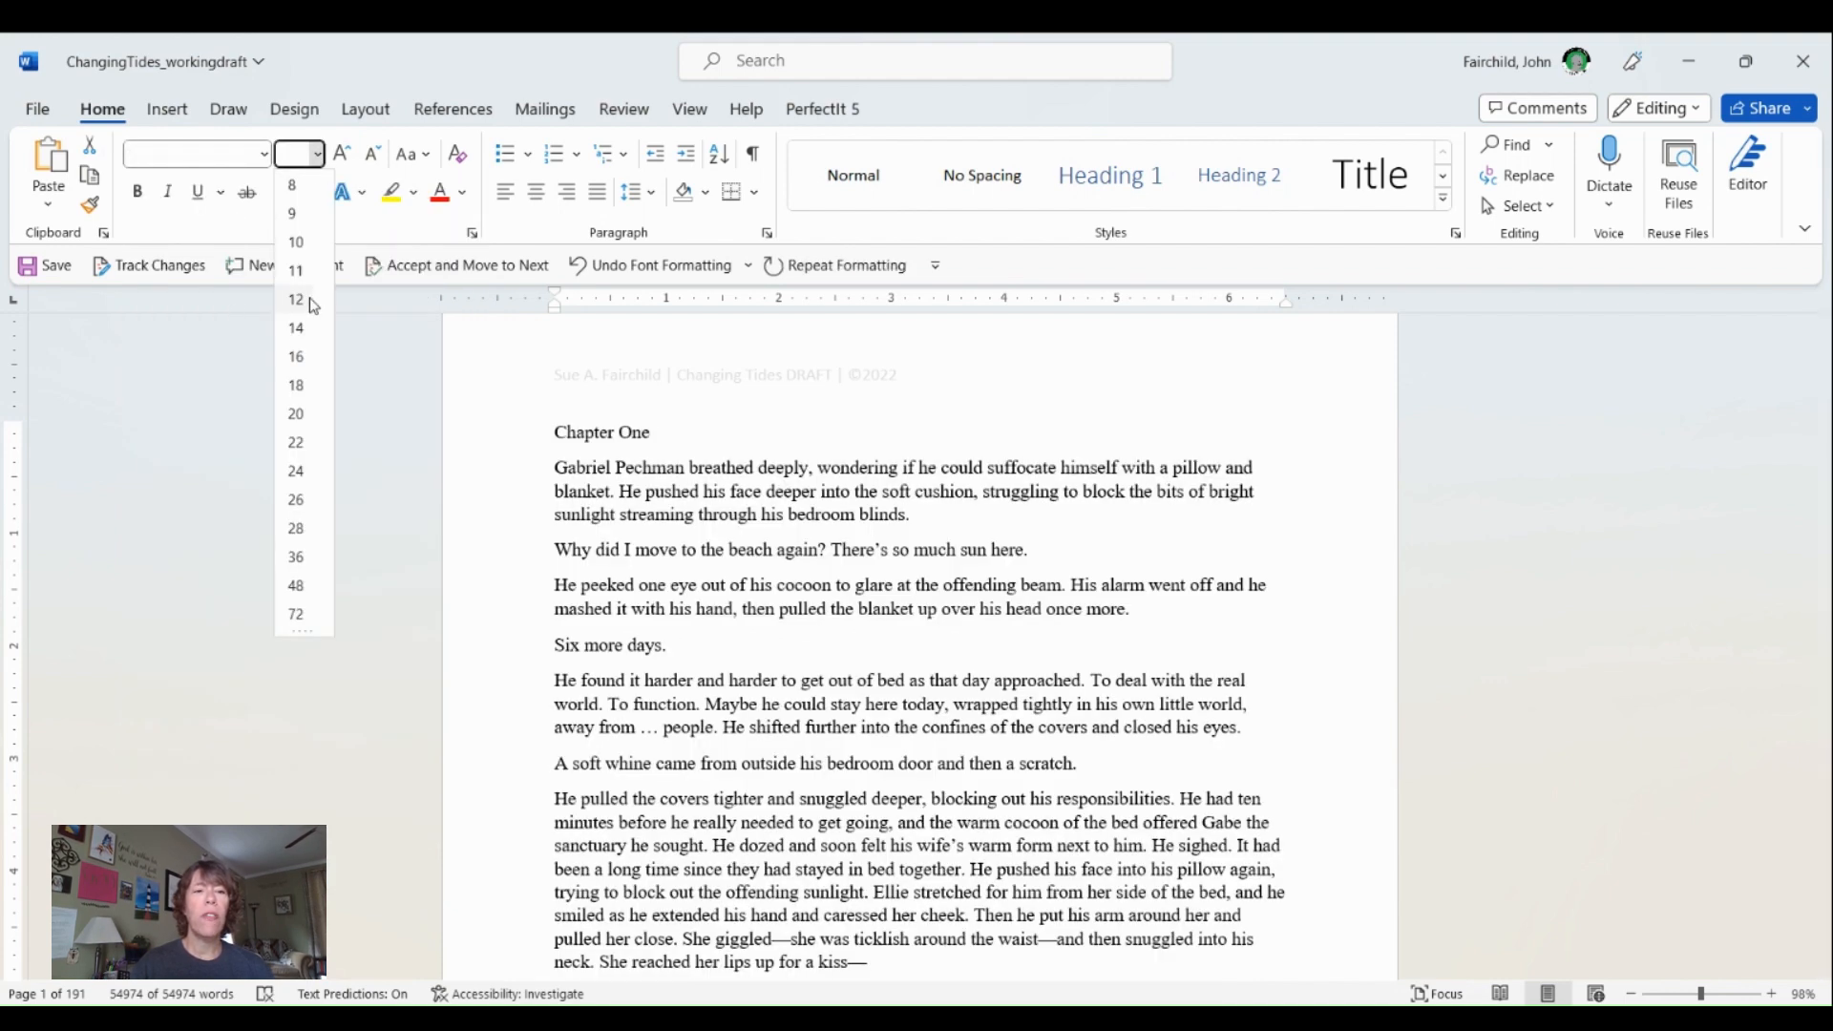
click(296, 299)
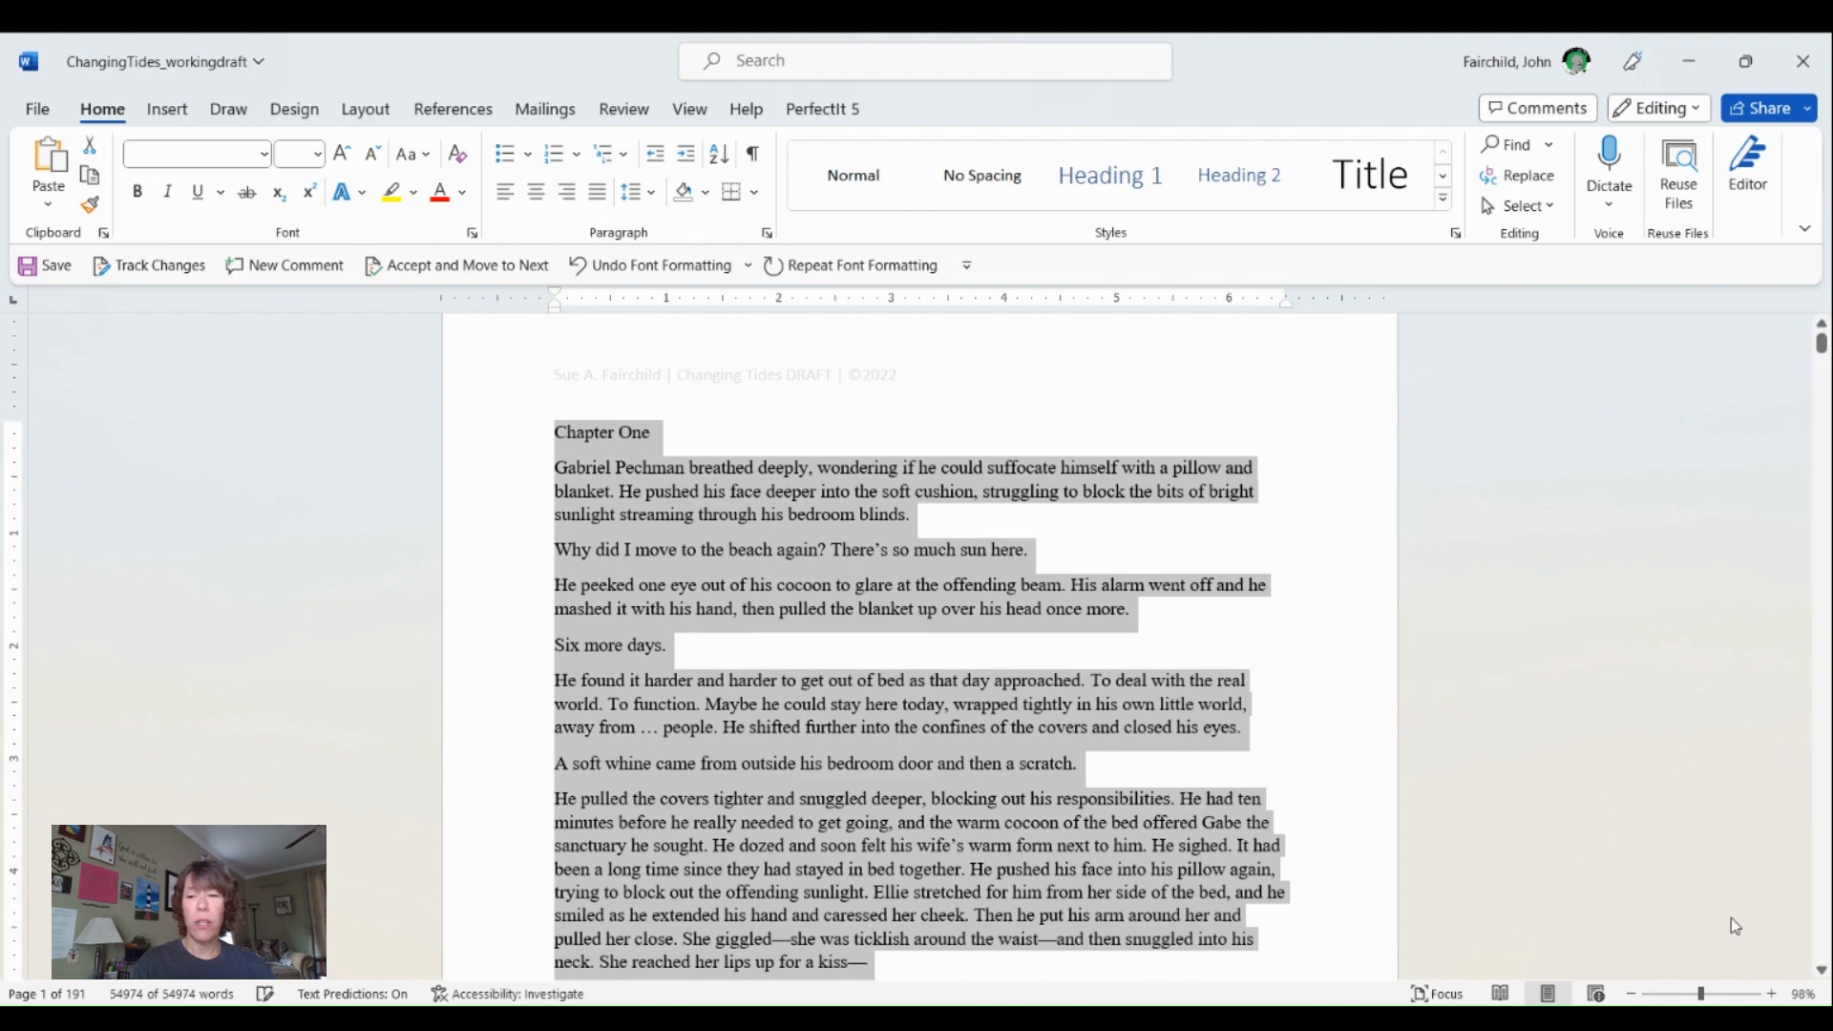
- Preview other fonts on the whole manuscript and reapply Times New Roman
click(1775, 994)
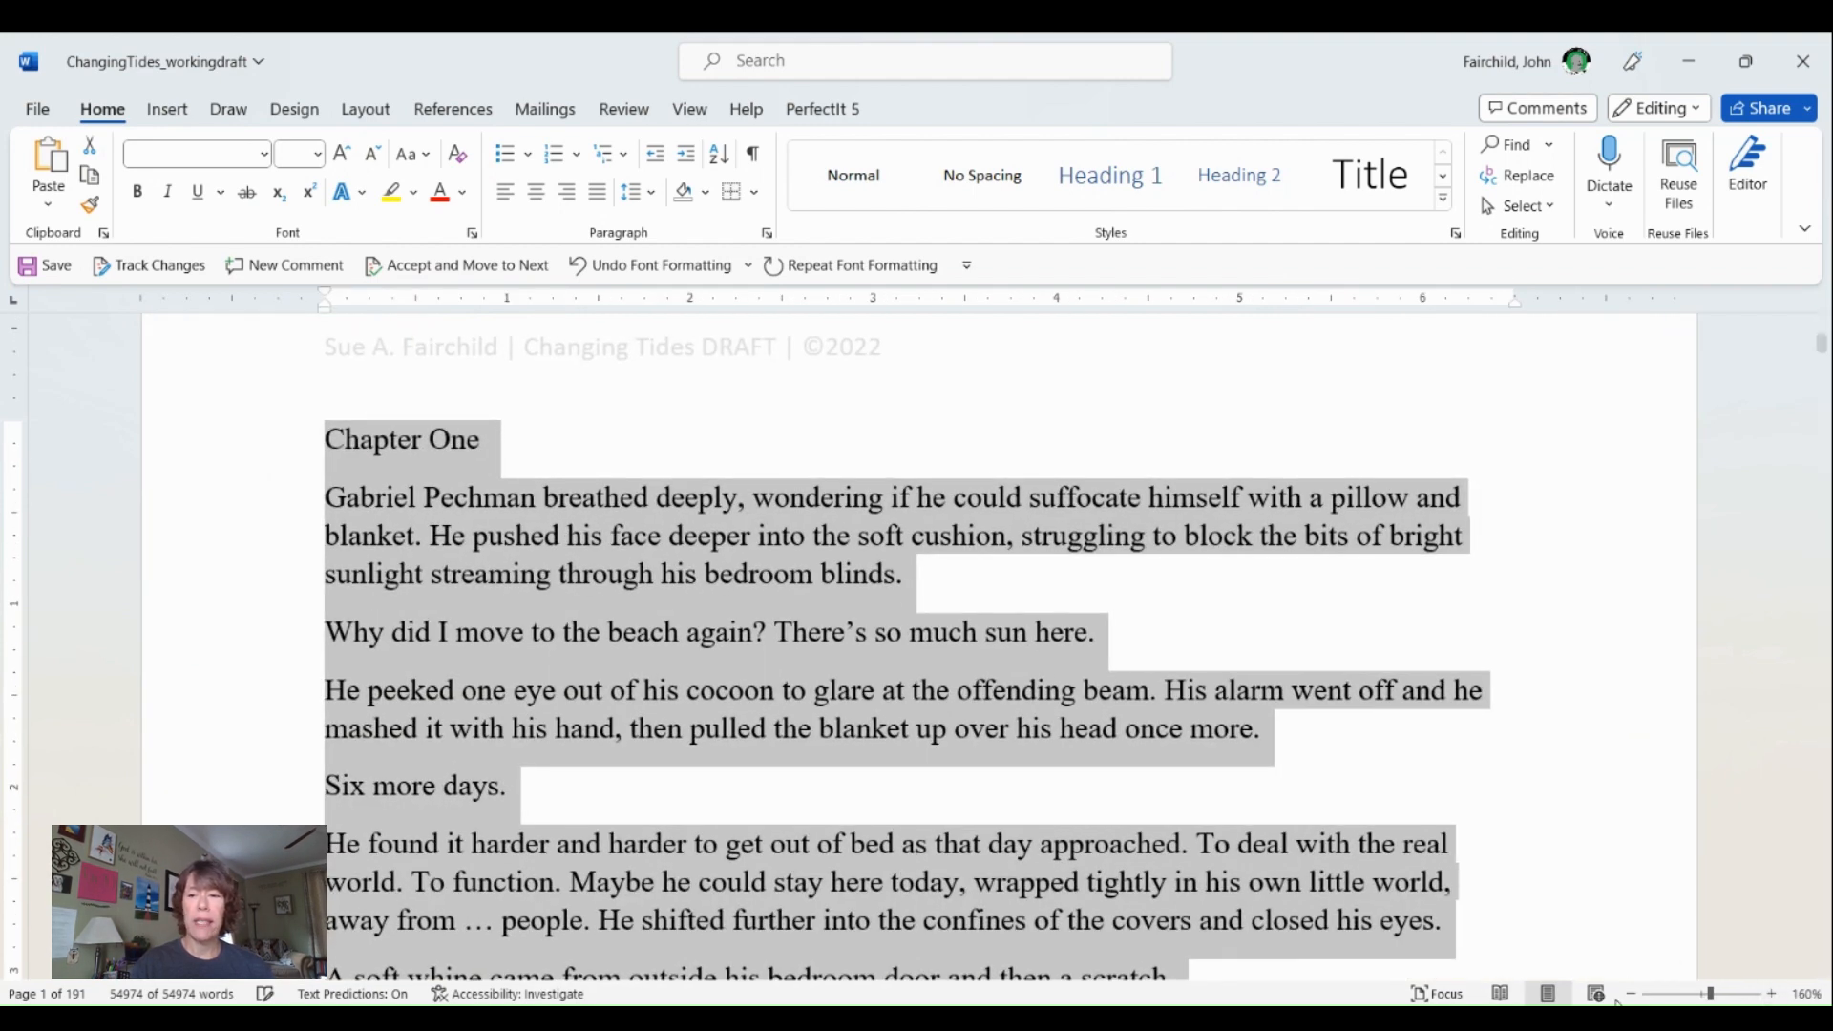
click(1634, 995)
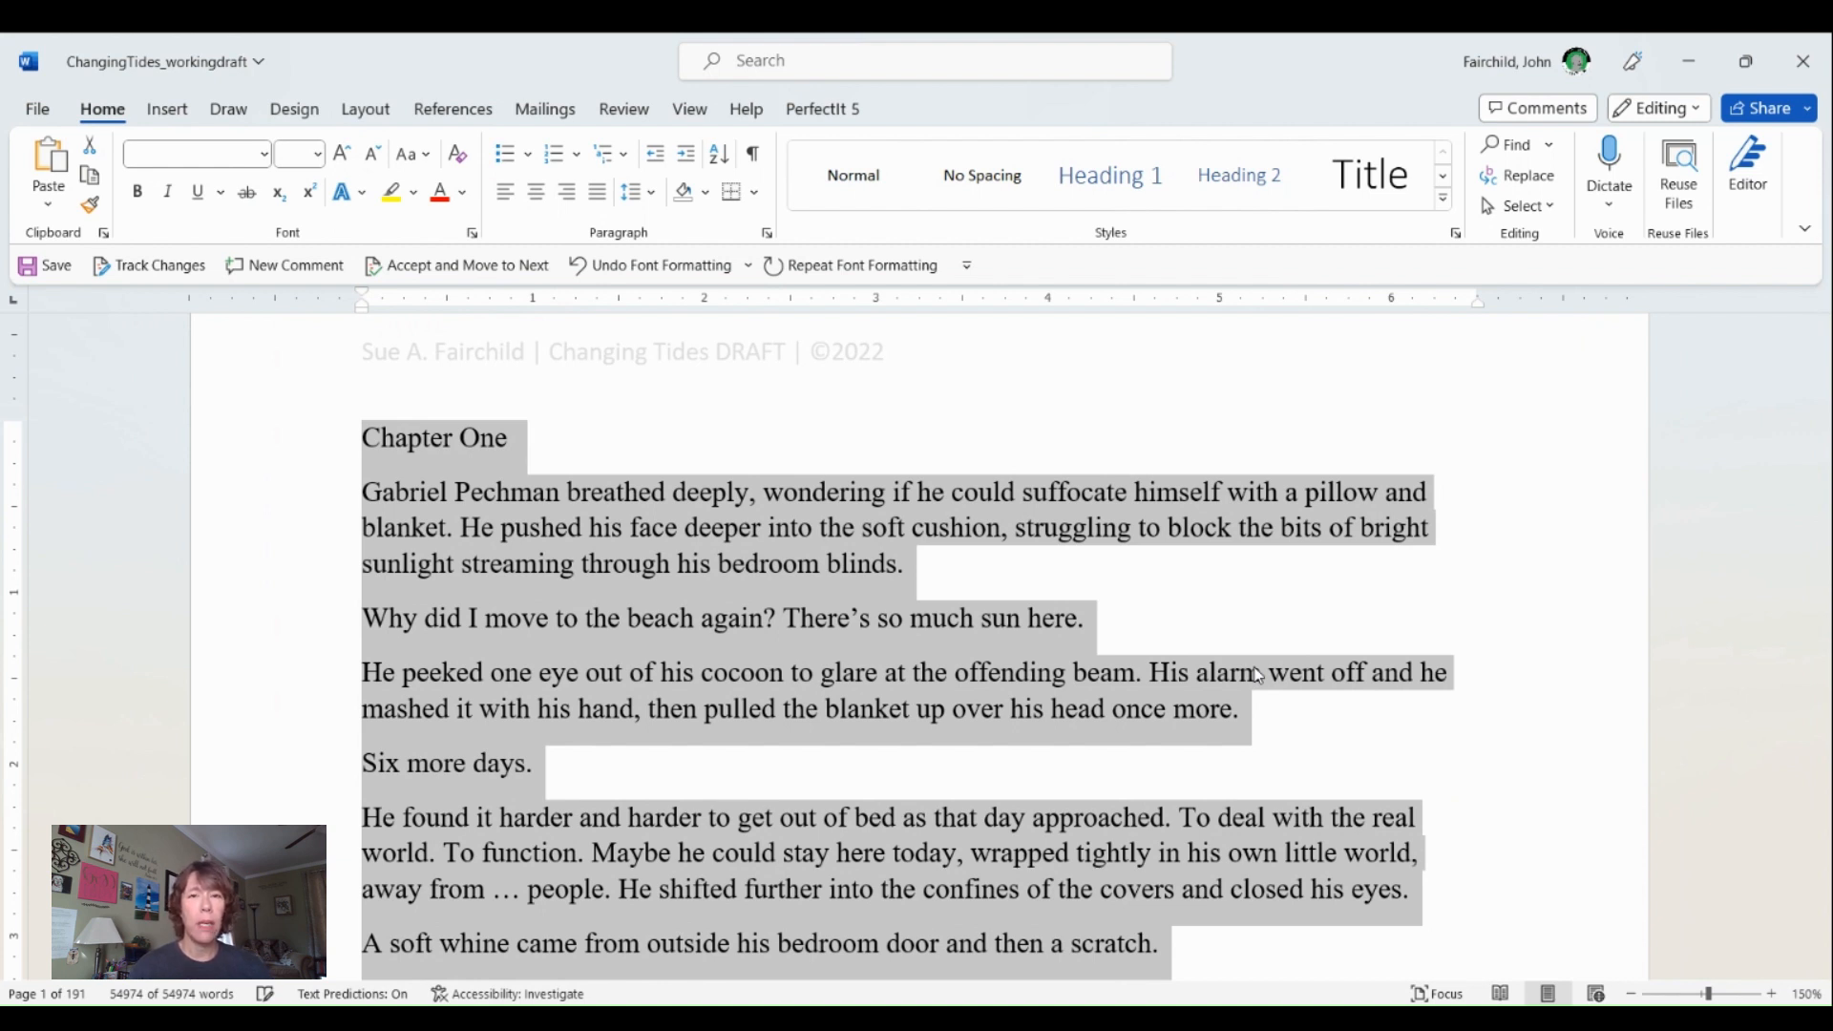
click(267, 164)
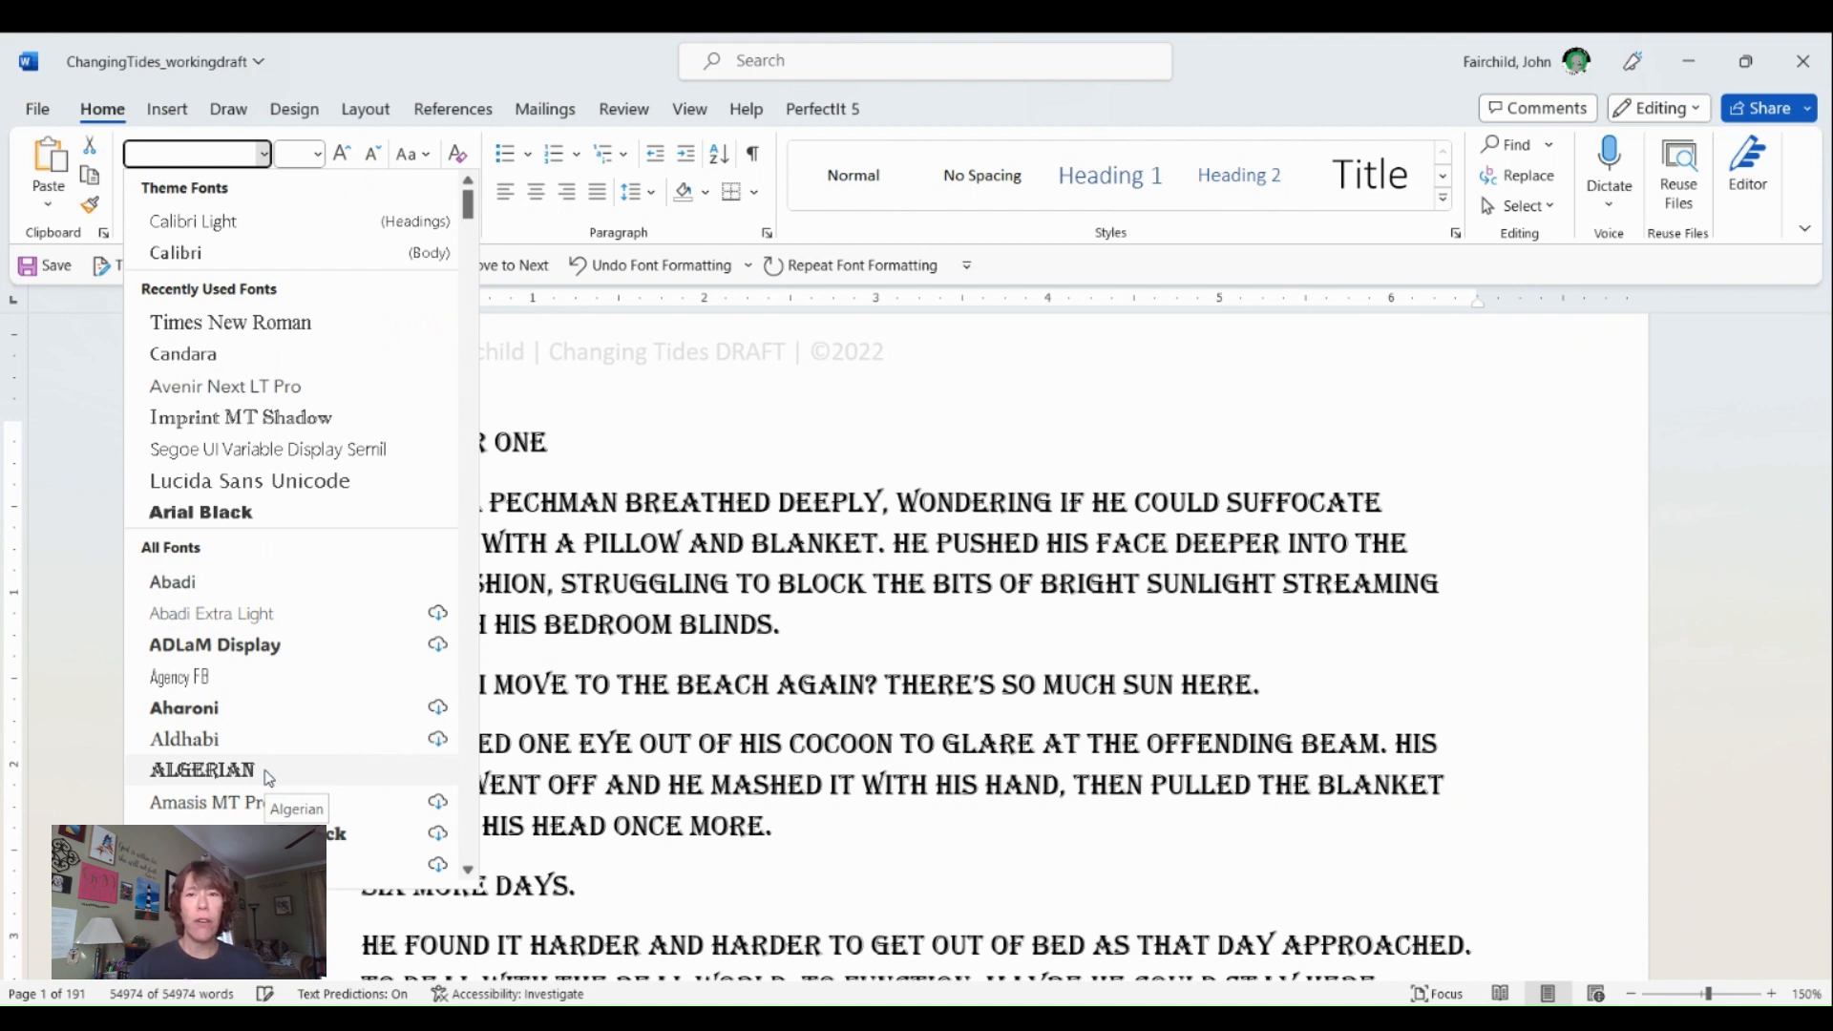
click(246, 323)
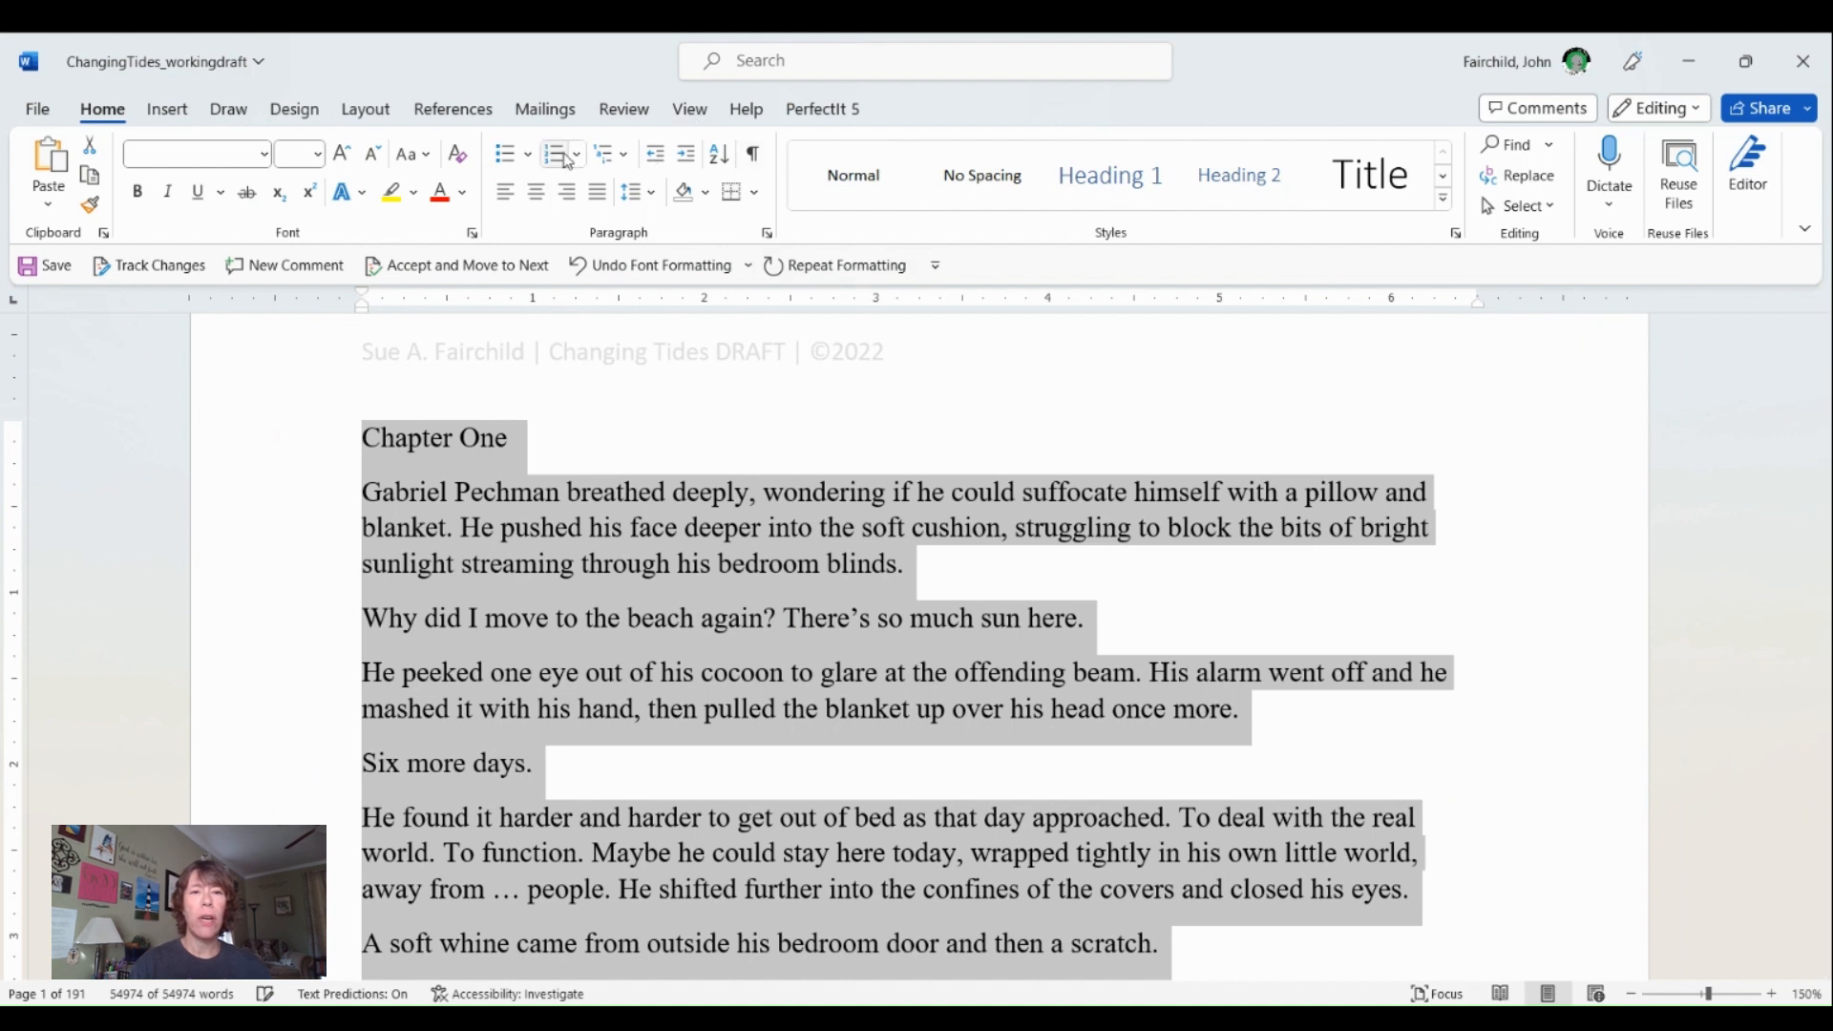
- Set the whole manuscript's paragraph spacing to 0 pt before and 0 pt after, with double line spacing
click(767, 234)
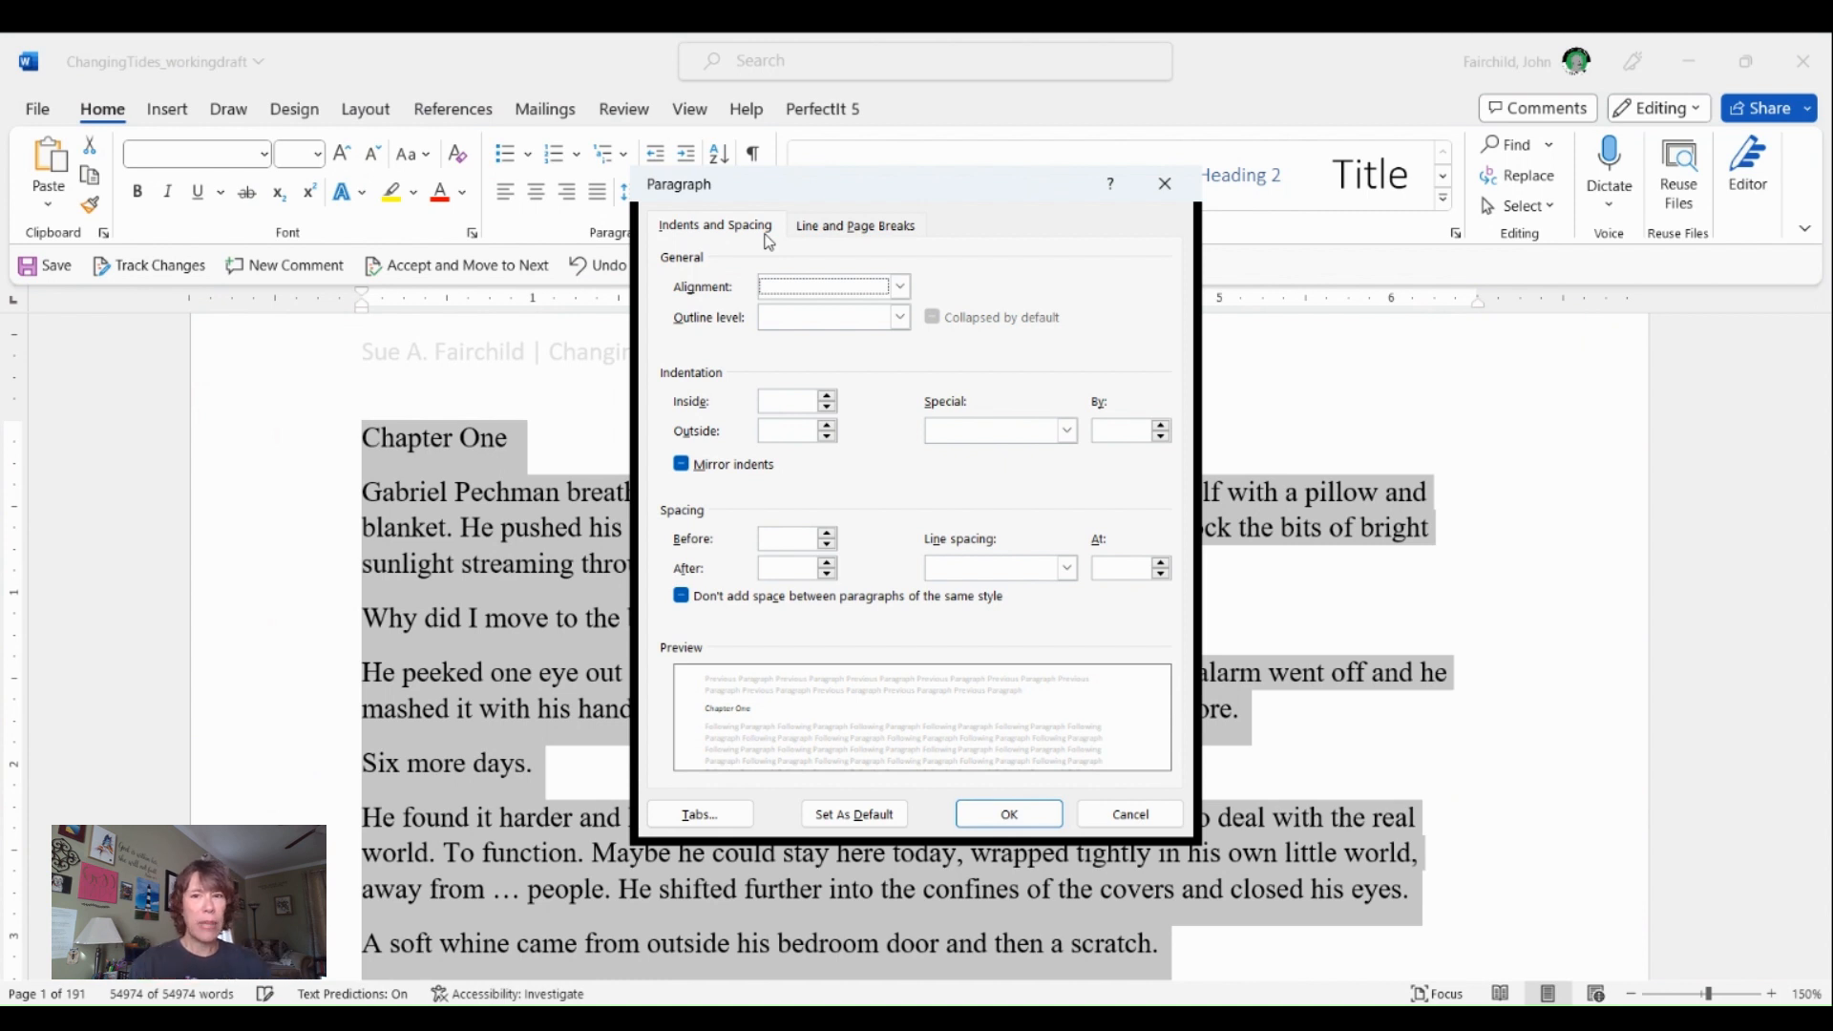
click(833, 532)
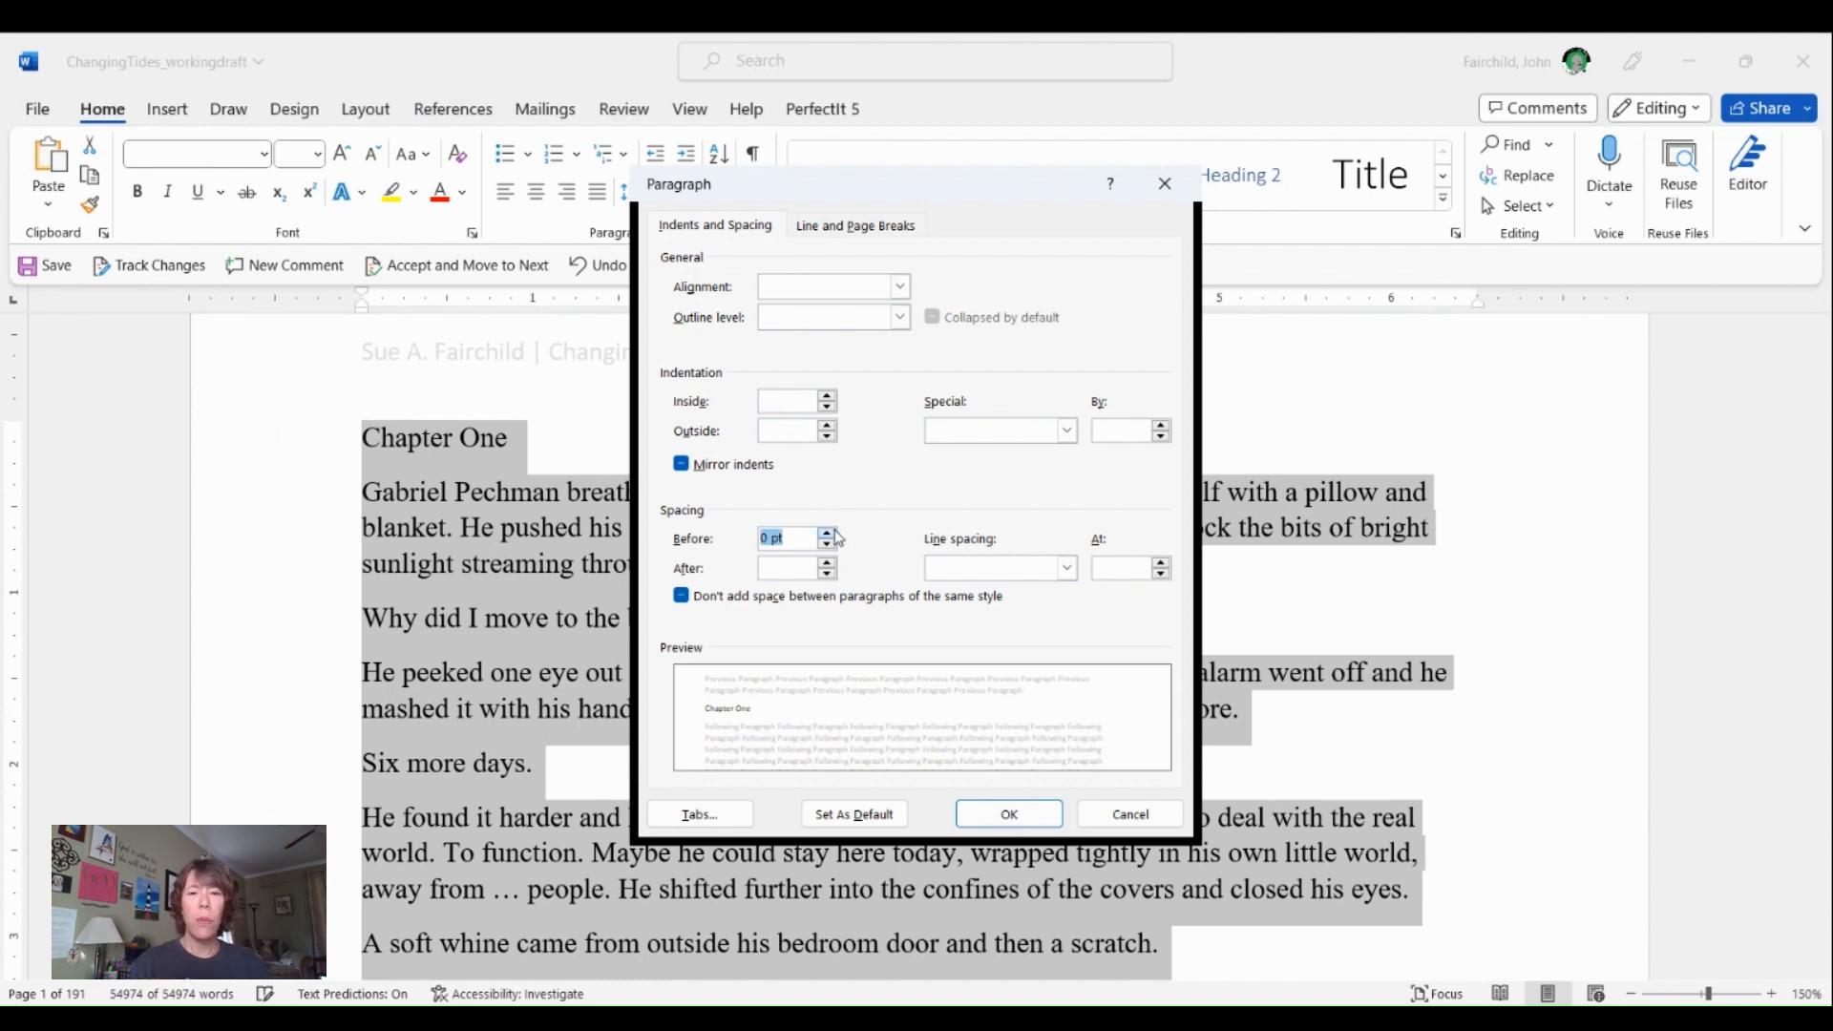
click(830, 573)
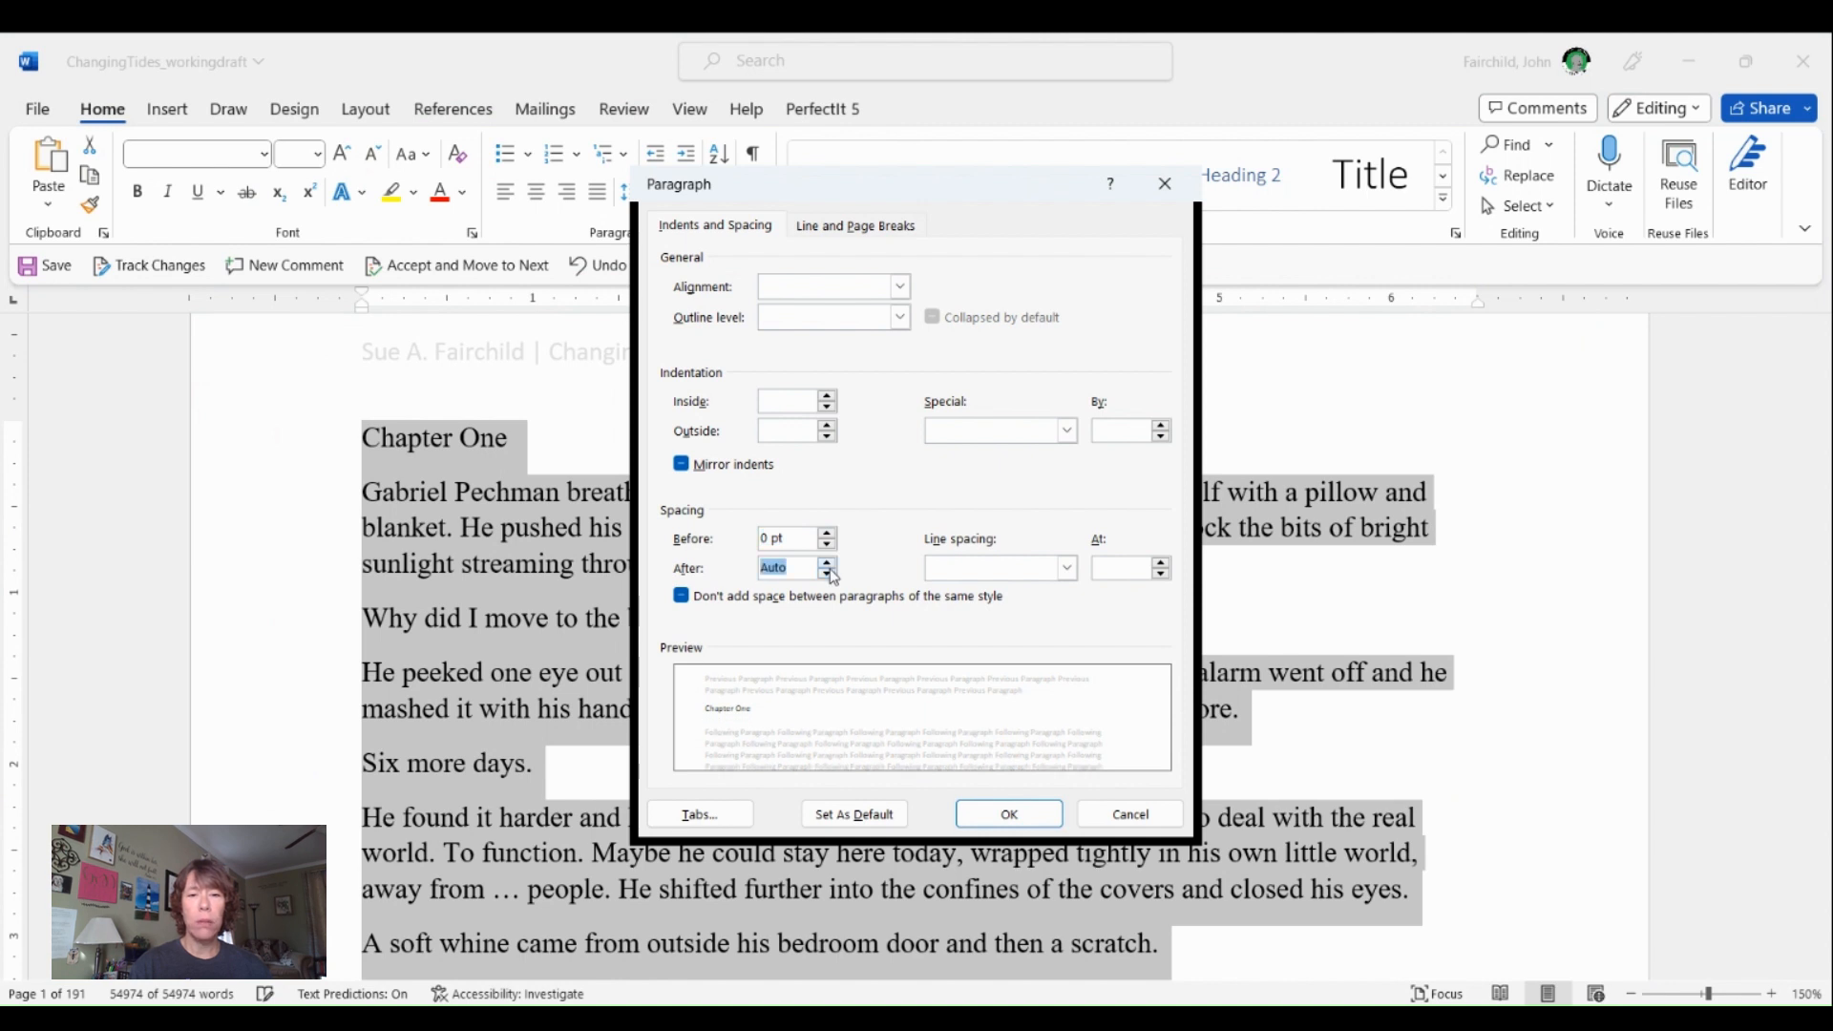
click(1020, 572)
click(989, 633)
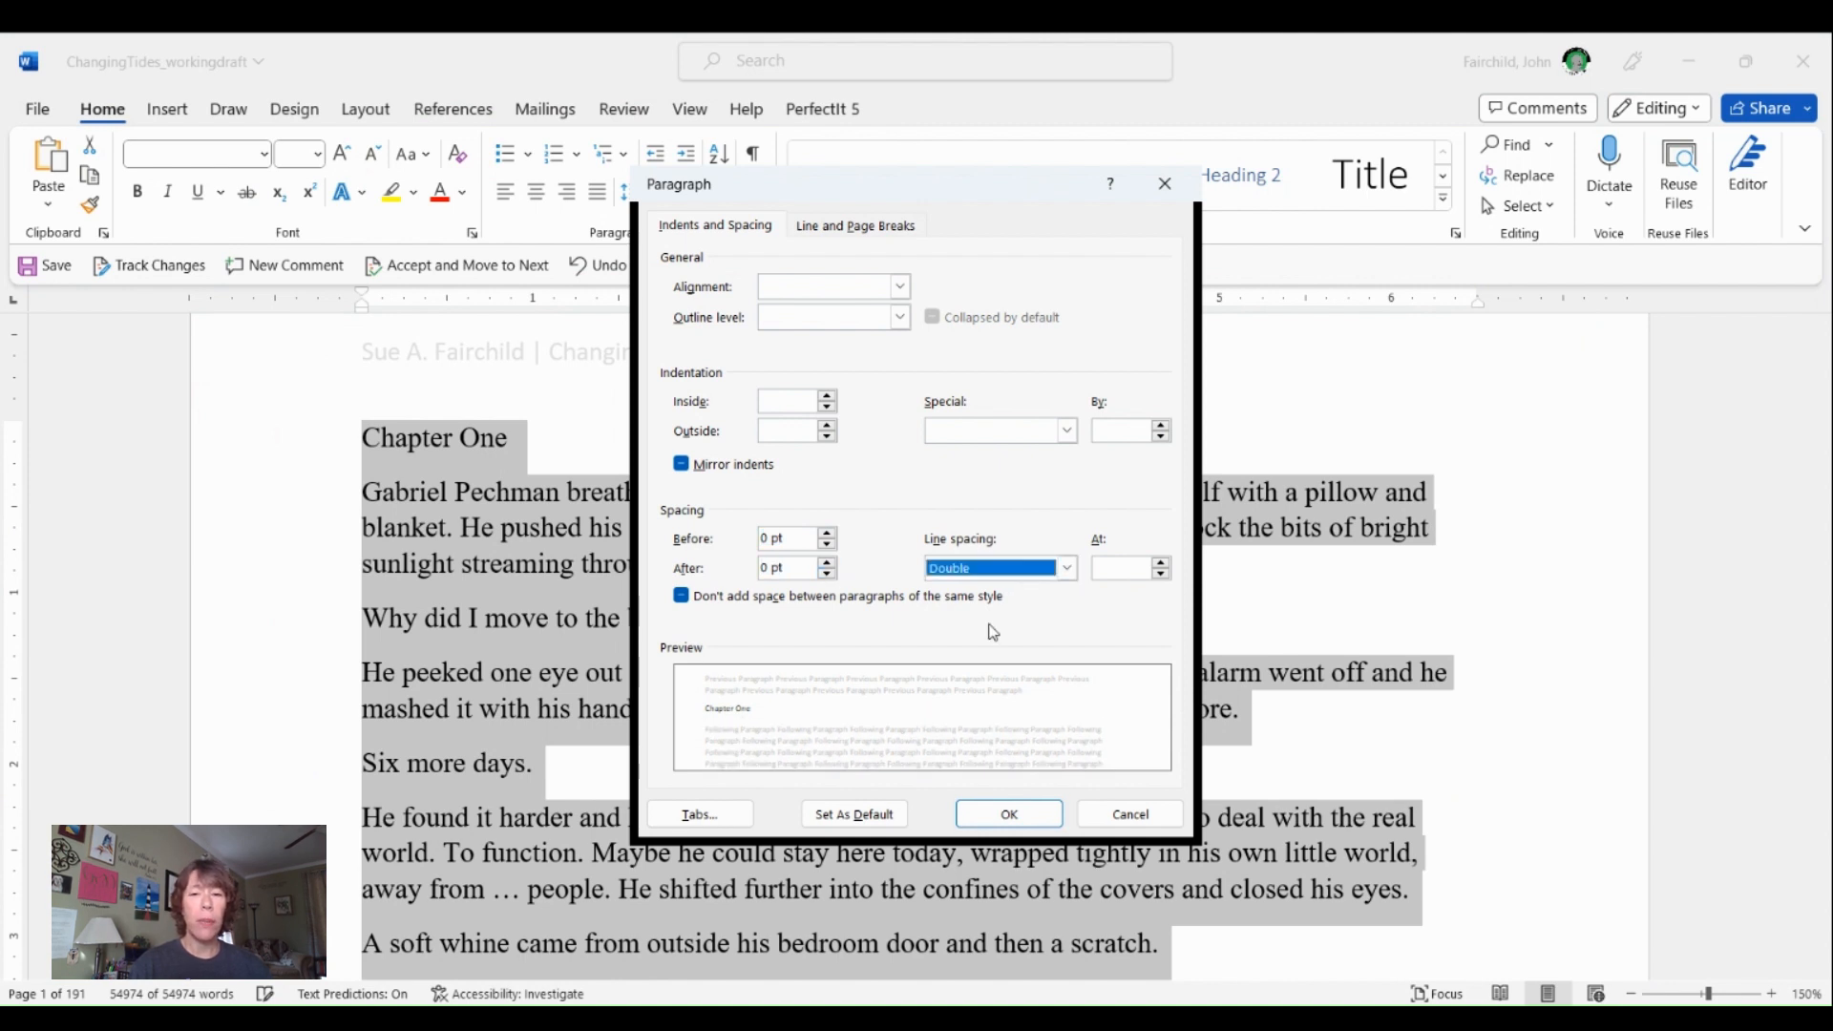
- Give all the selected paragraphs a special first-line indent of 0.5" and apply the paragraph settings
click(947, 434)
click(952, 470)
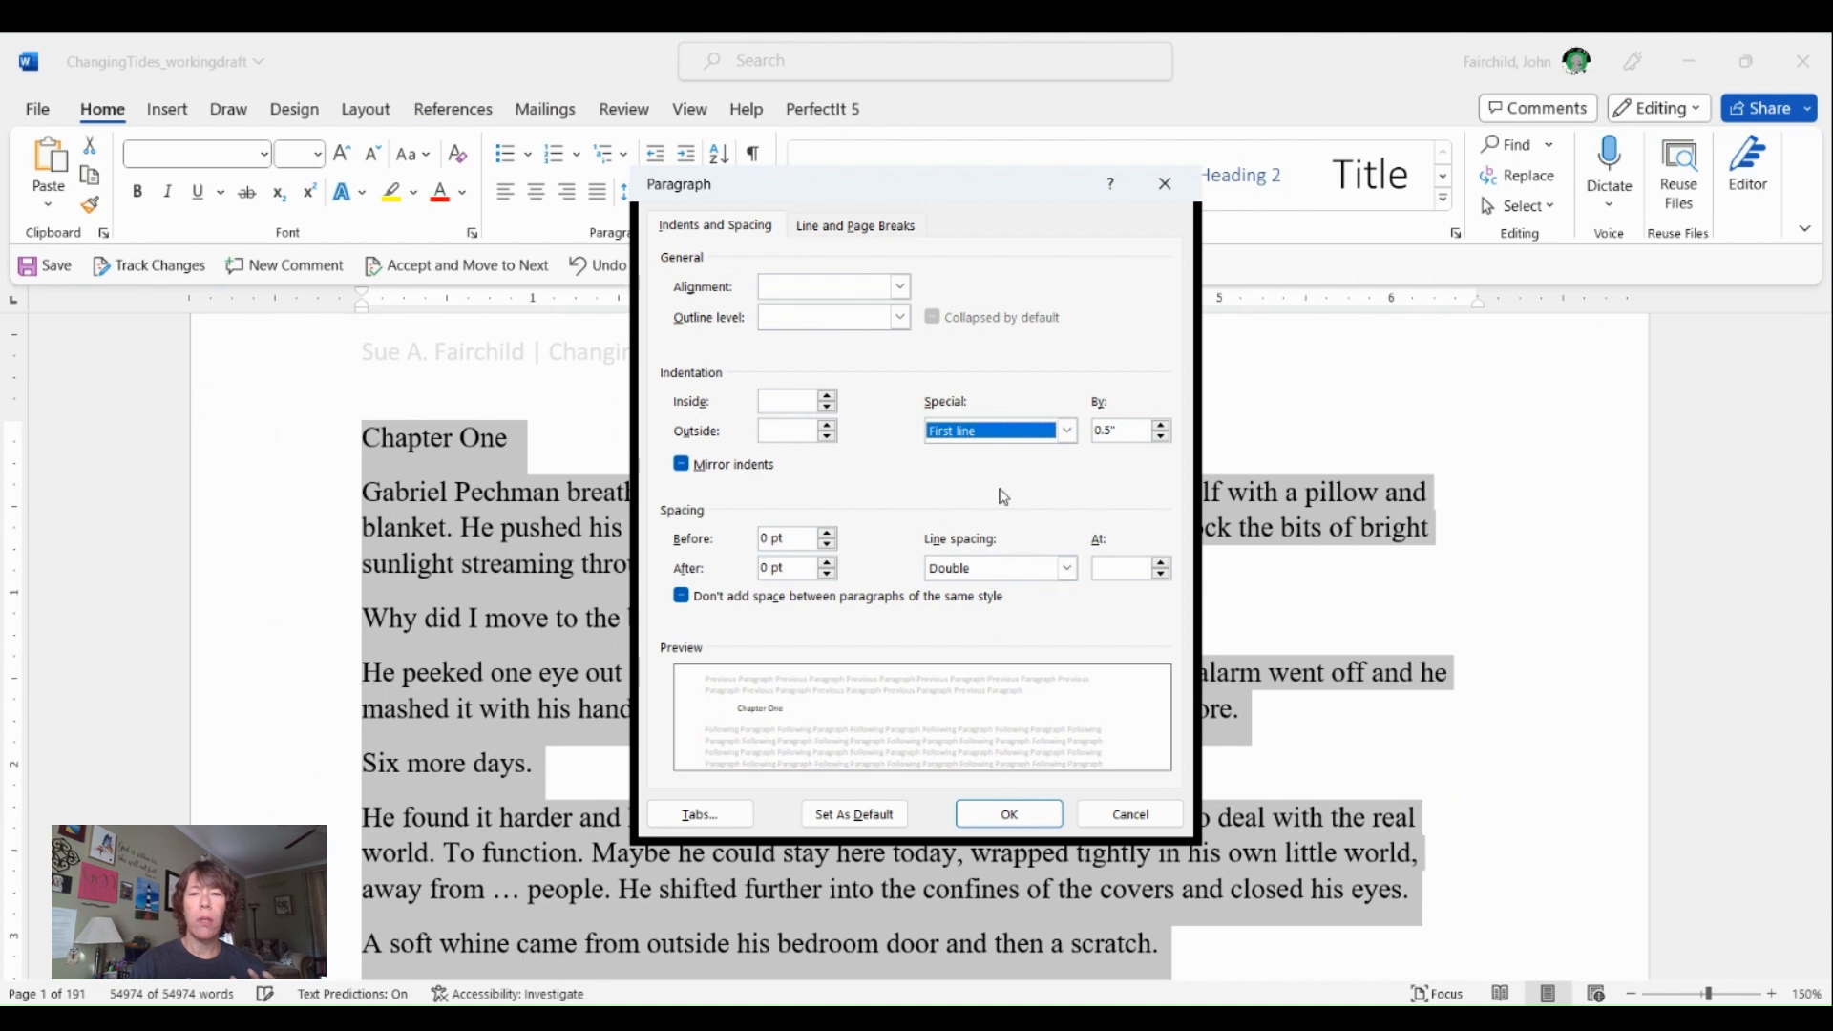
click(1033, 816)
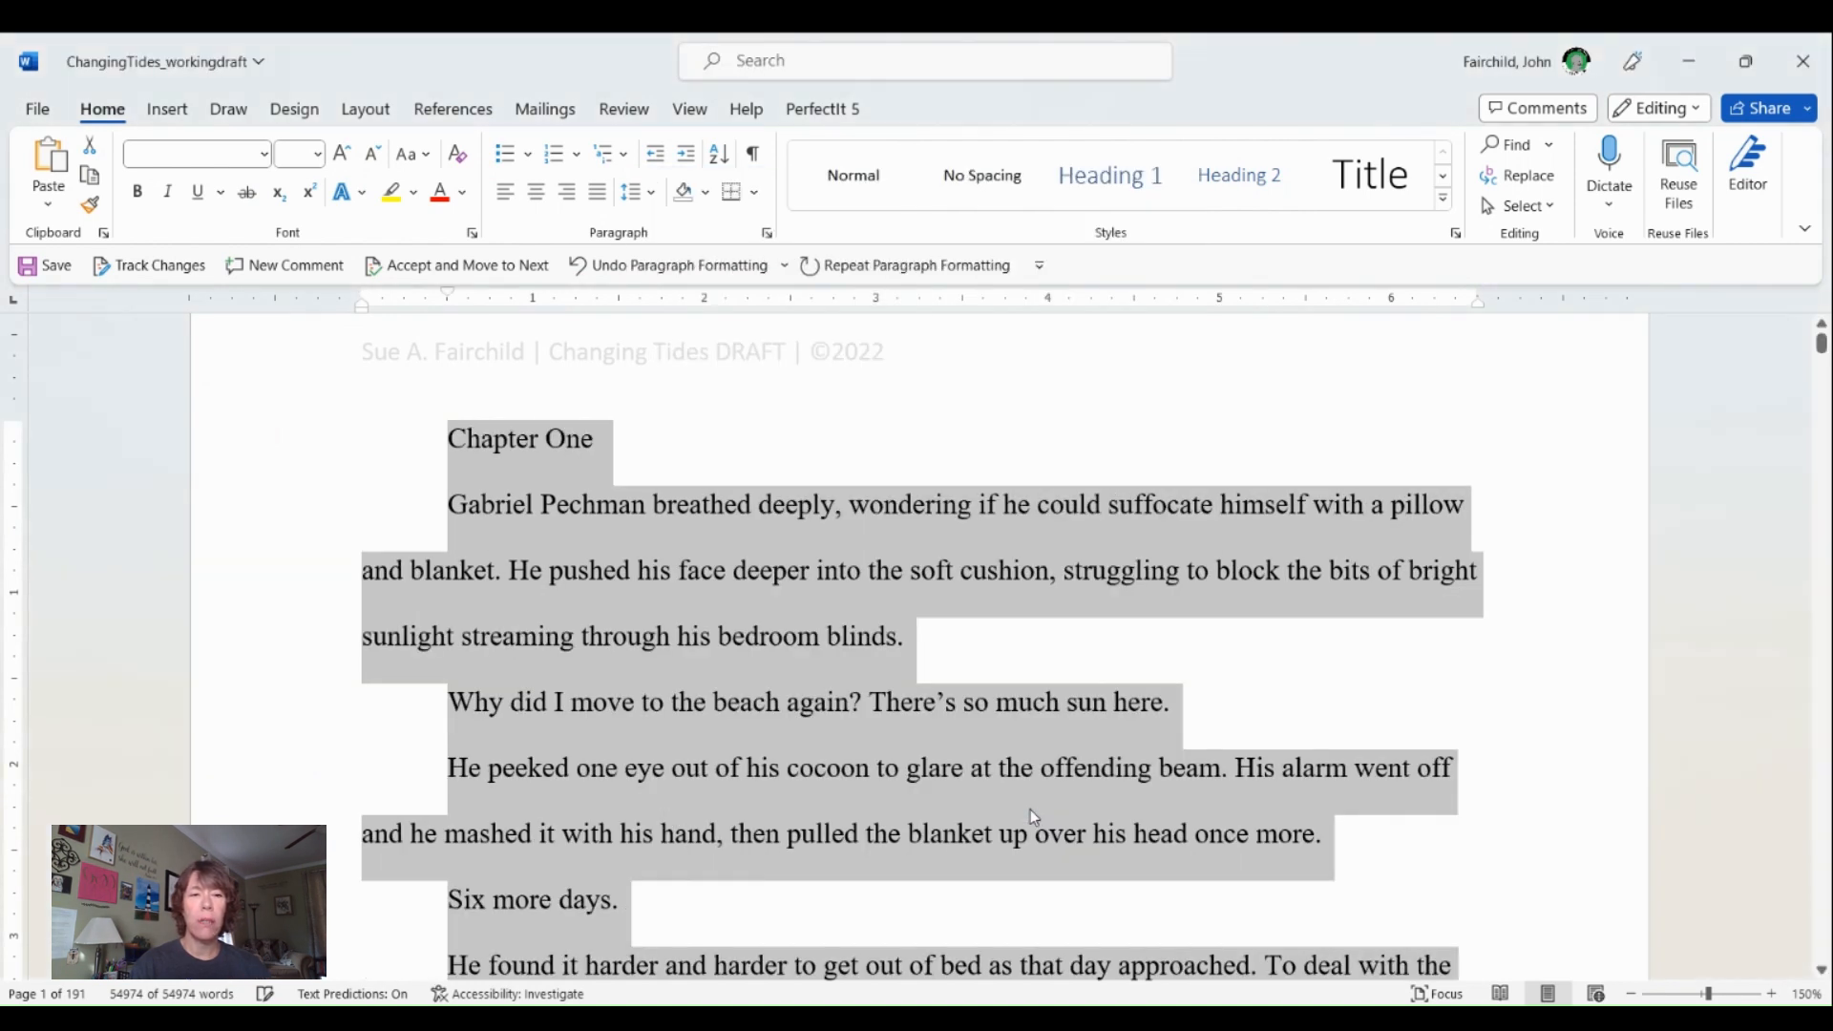
- Try adding a new paragraph after "through his bedroom blinds." and undo it
click(449, 515)
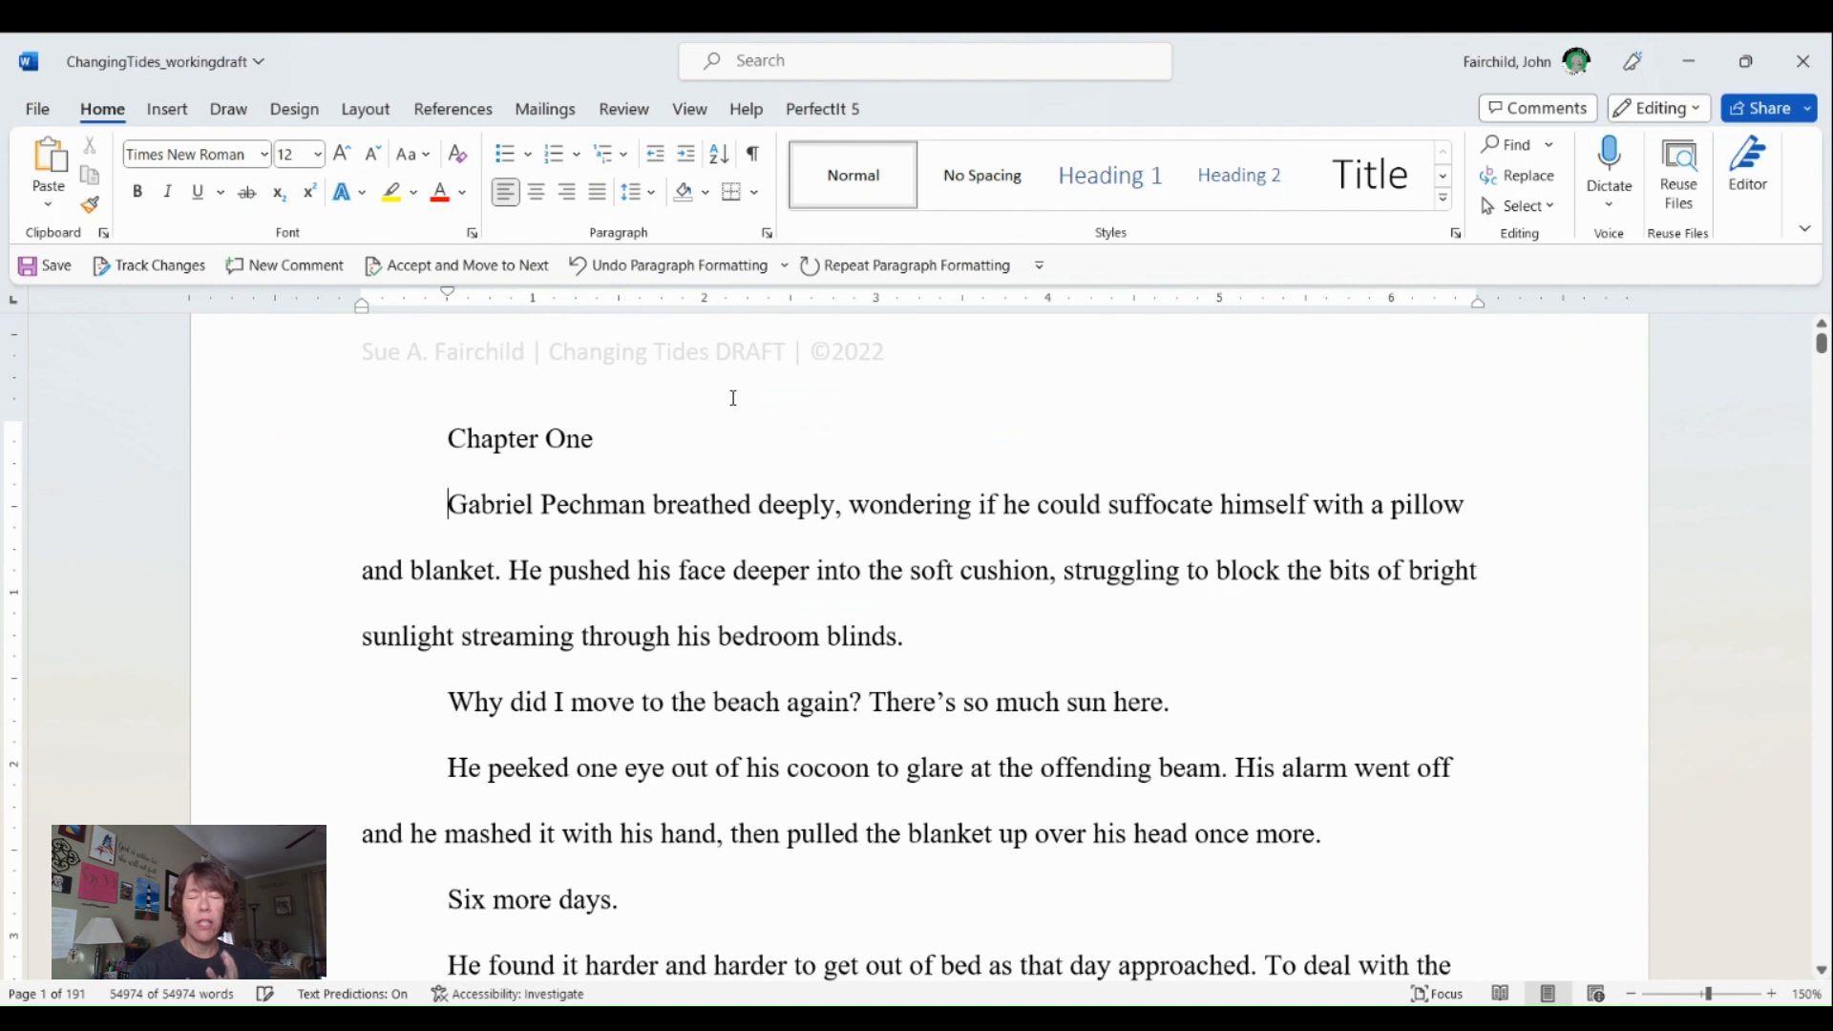
click(927, 635)
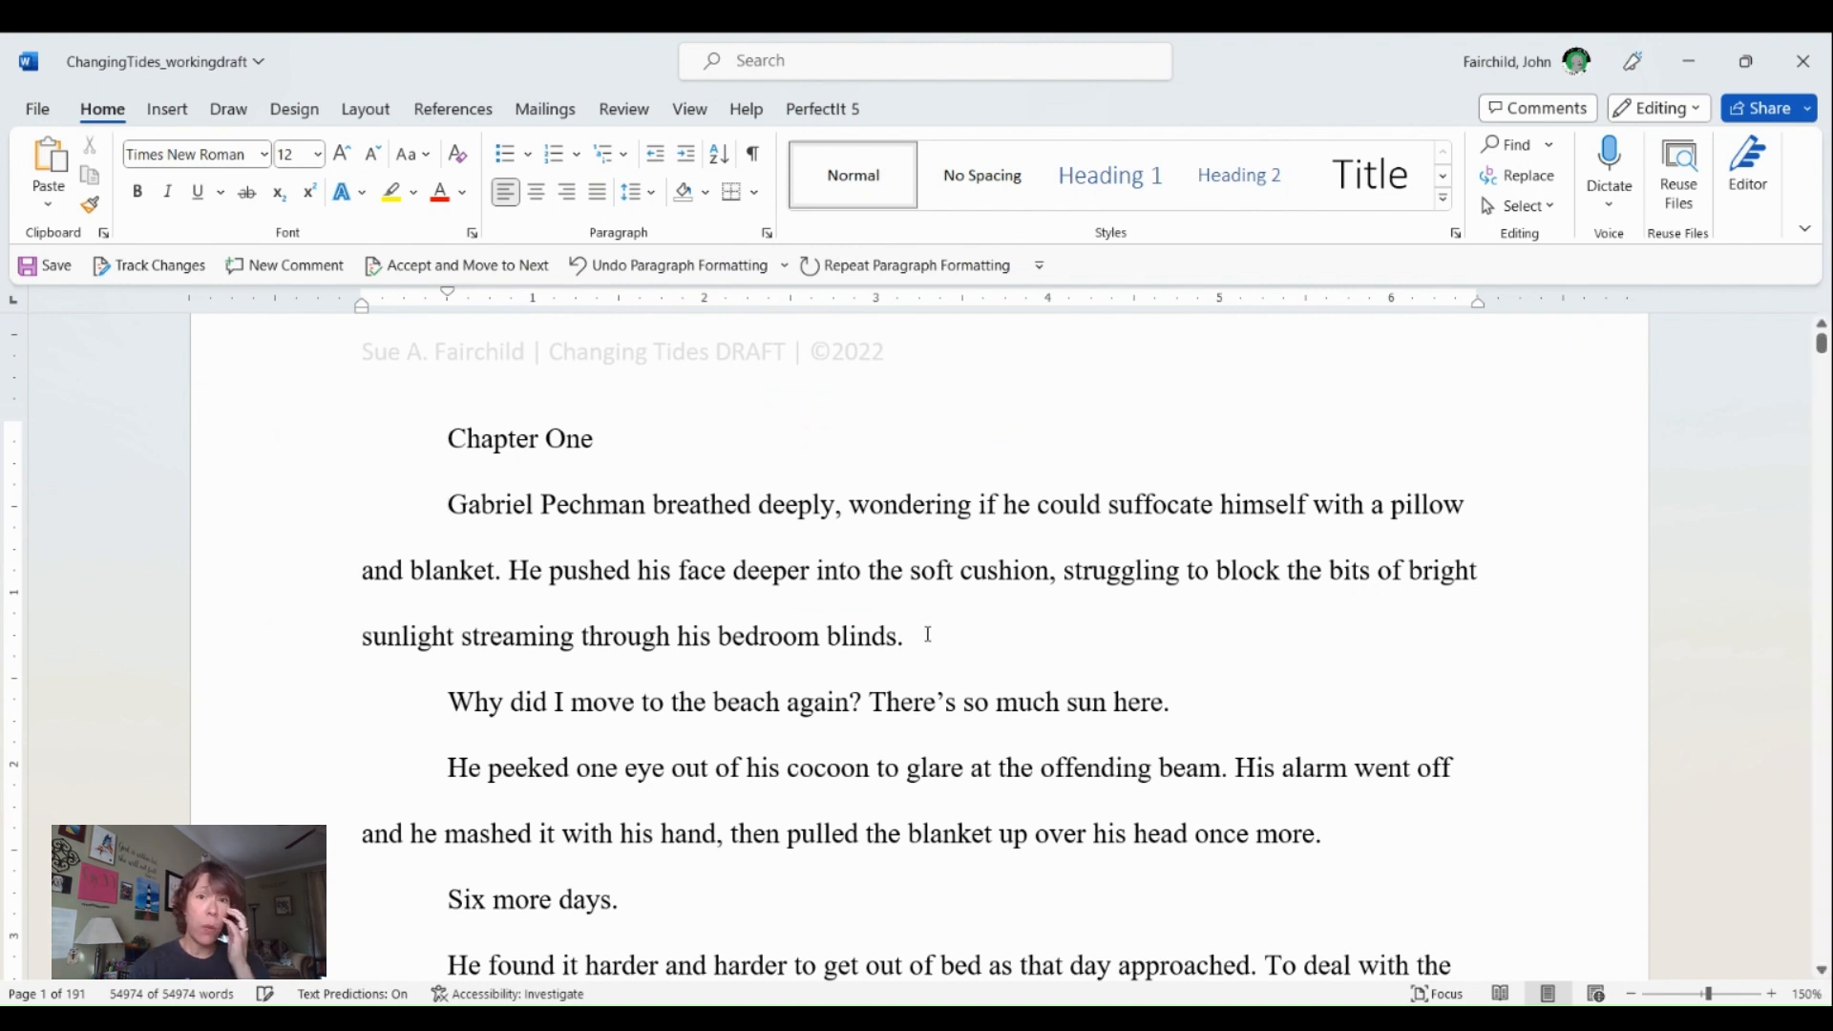
key(Return)
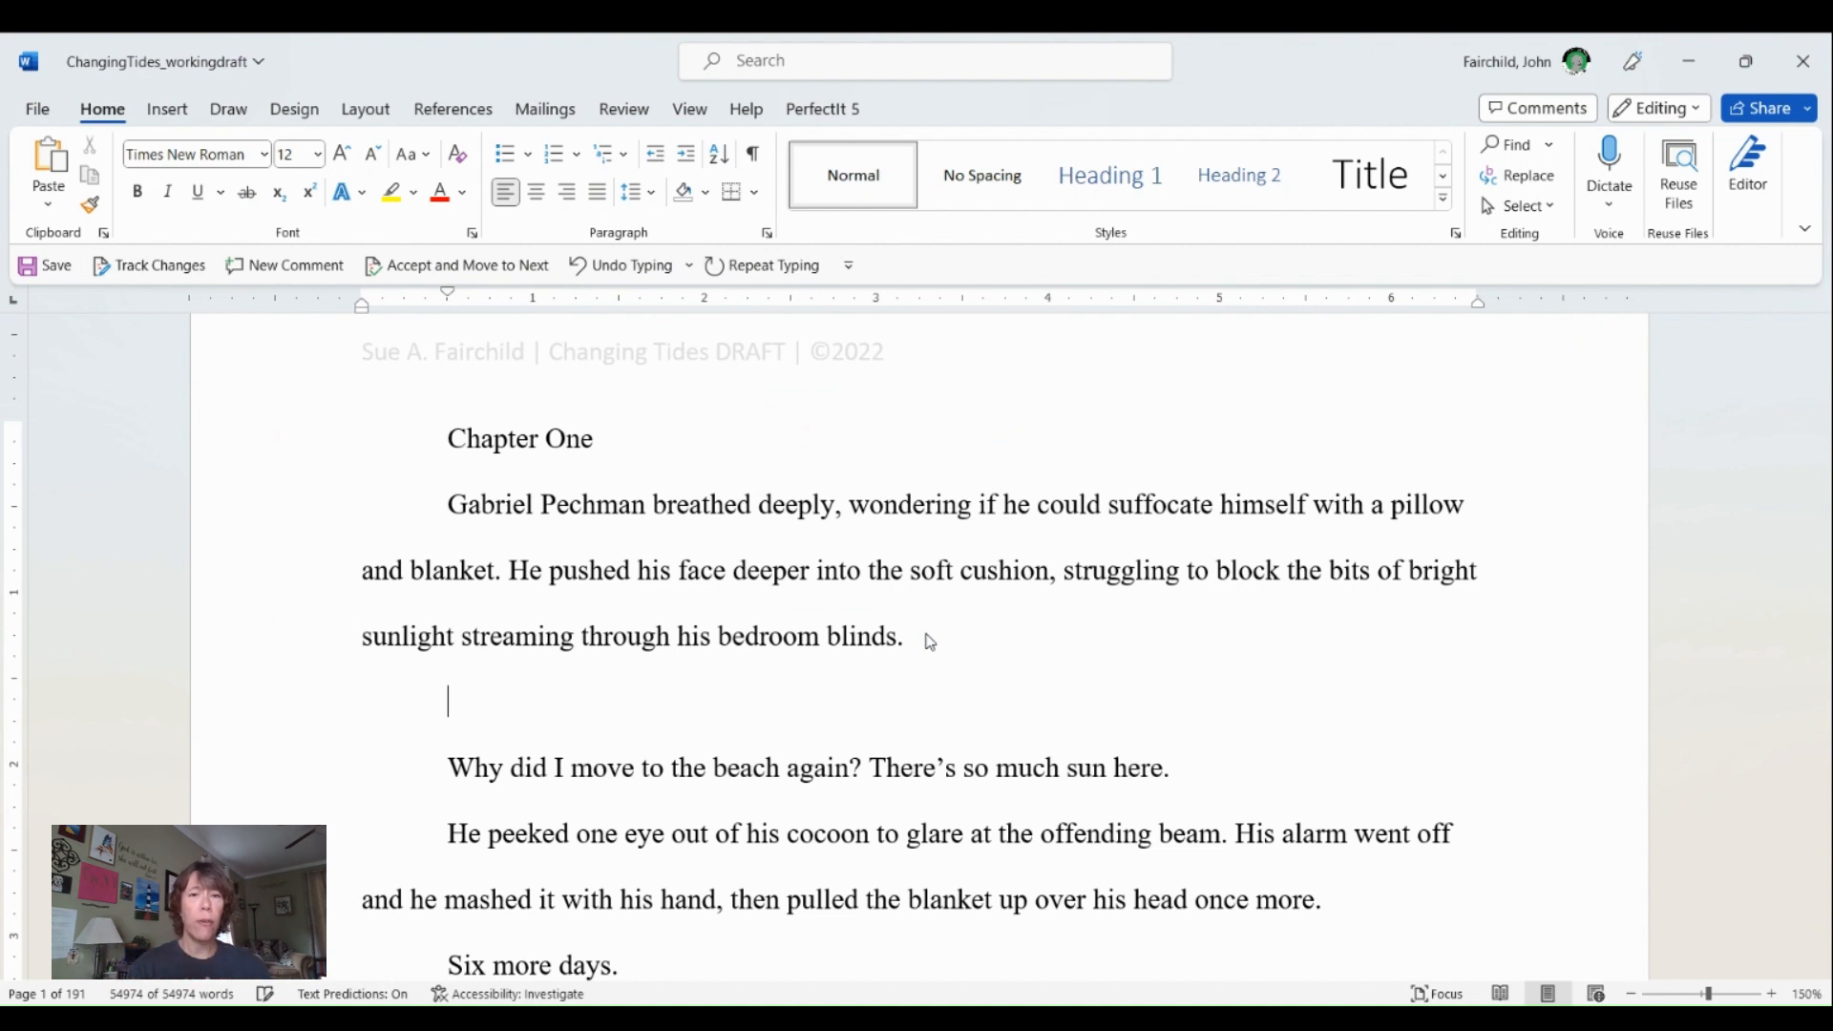
key(ctrl+z)
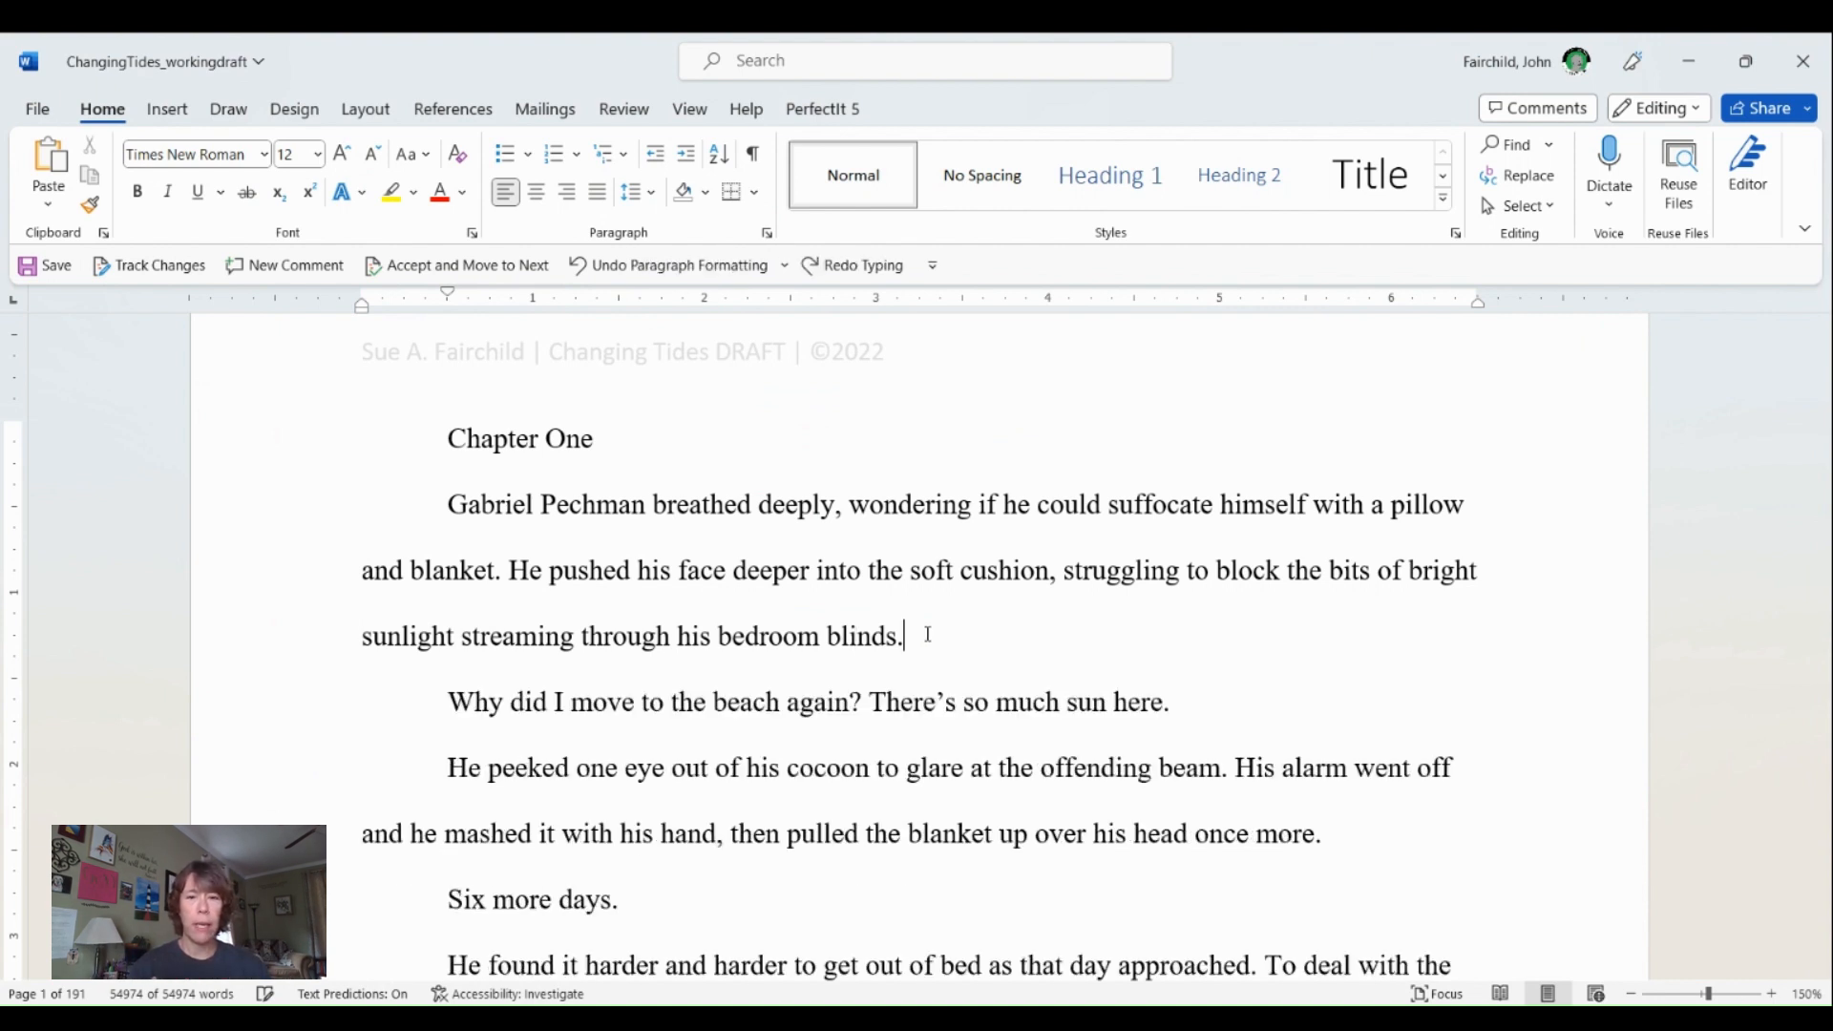
- Try removing the first-line indent from the "Chapter One" line and centering it, and undo both changes
click(468, 439)
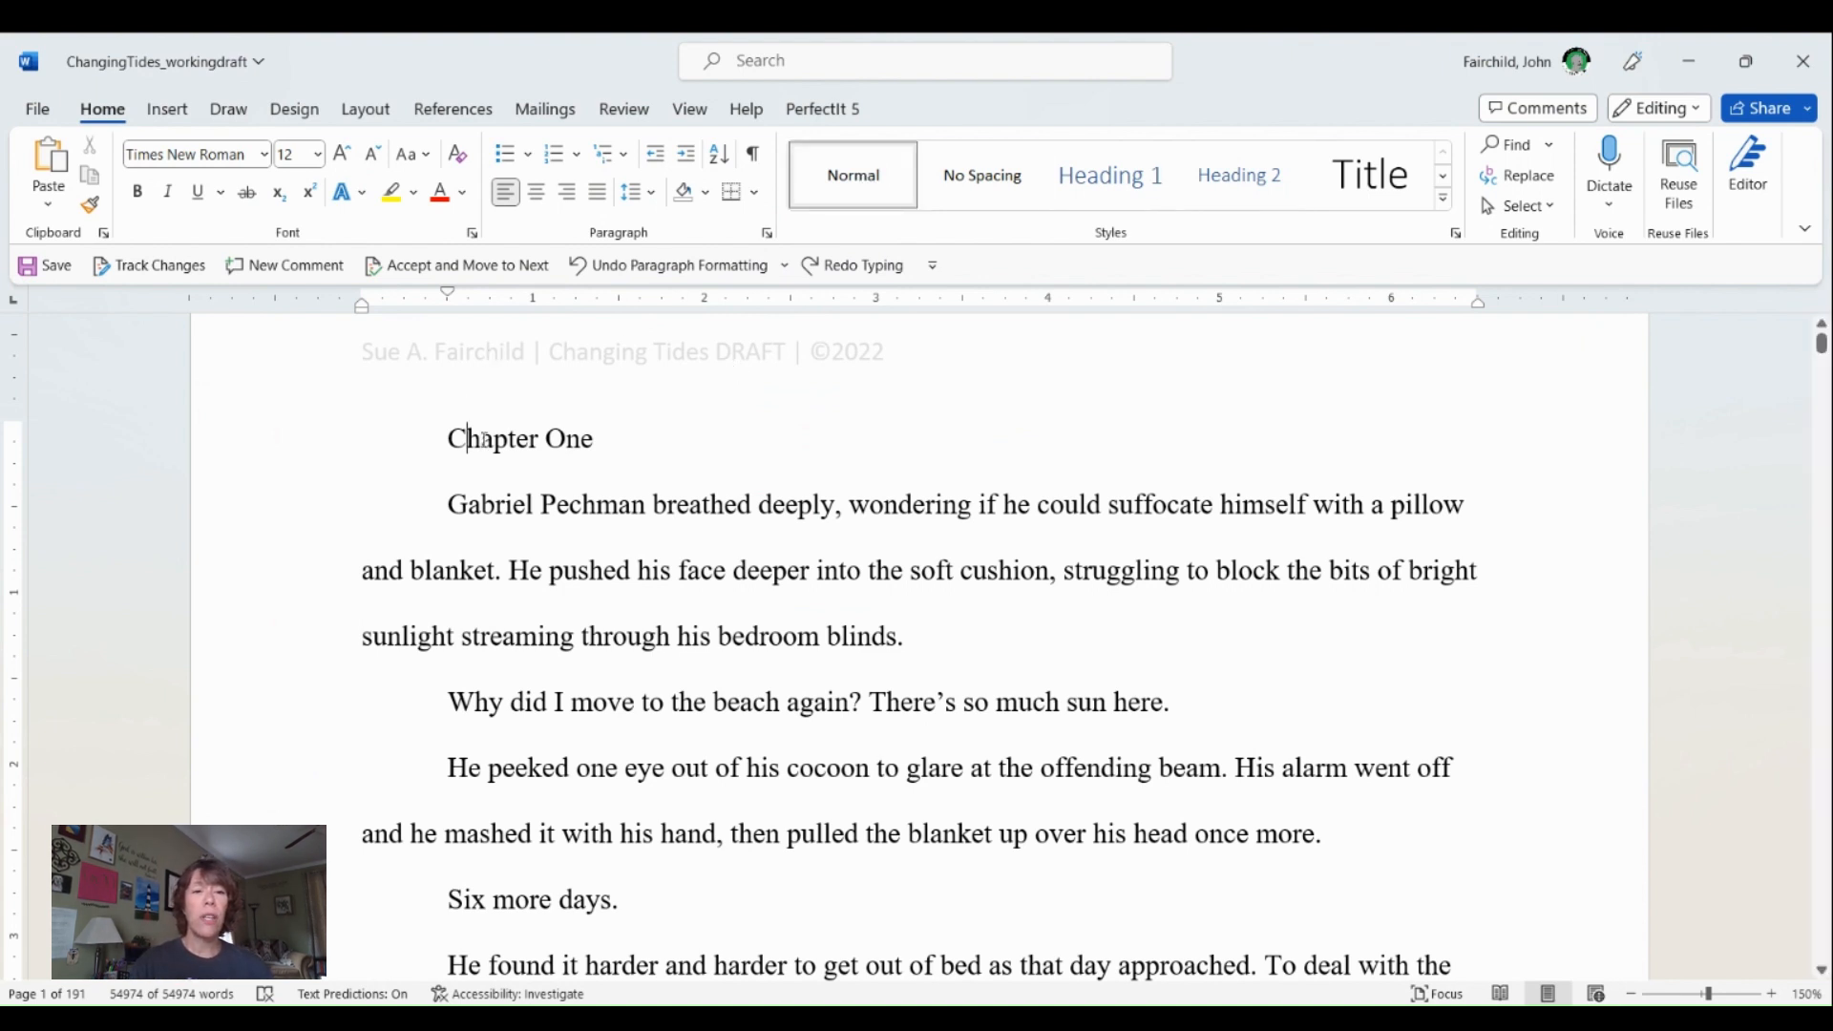
drag(448, 295, 363, 298)
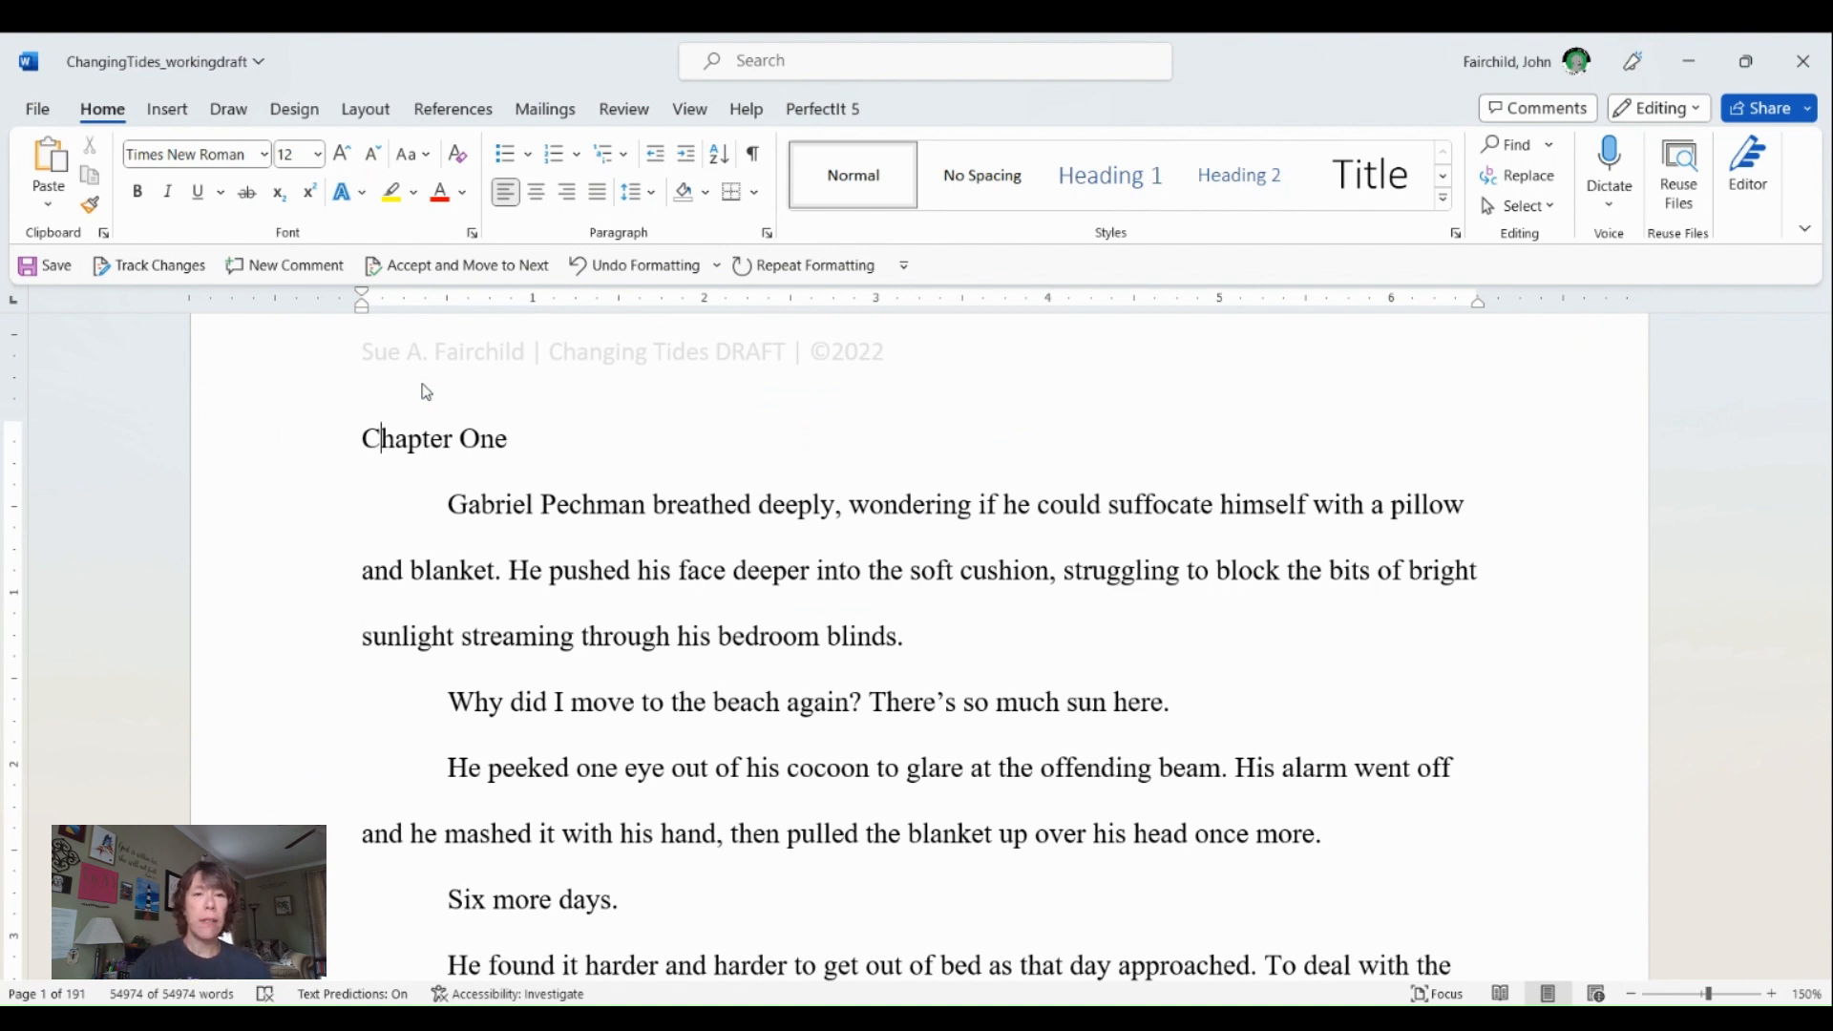
click(545, 198)
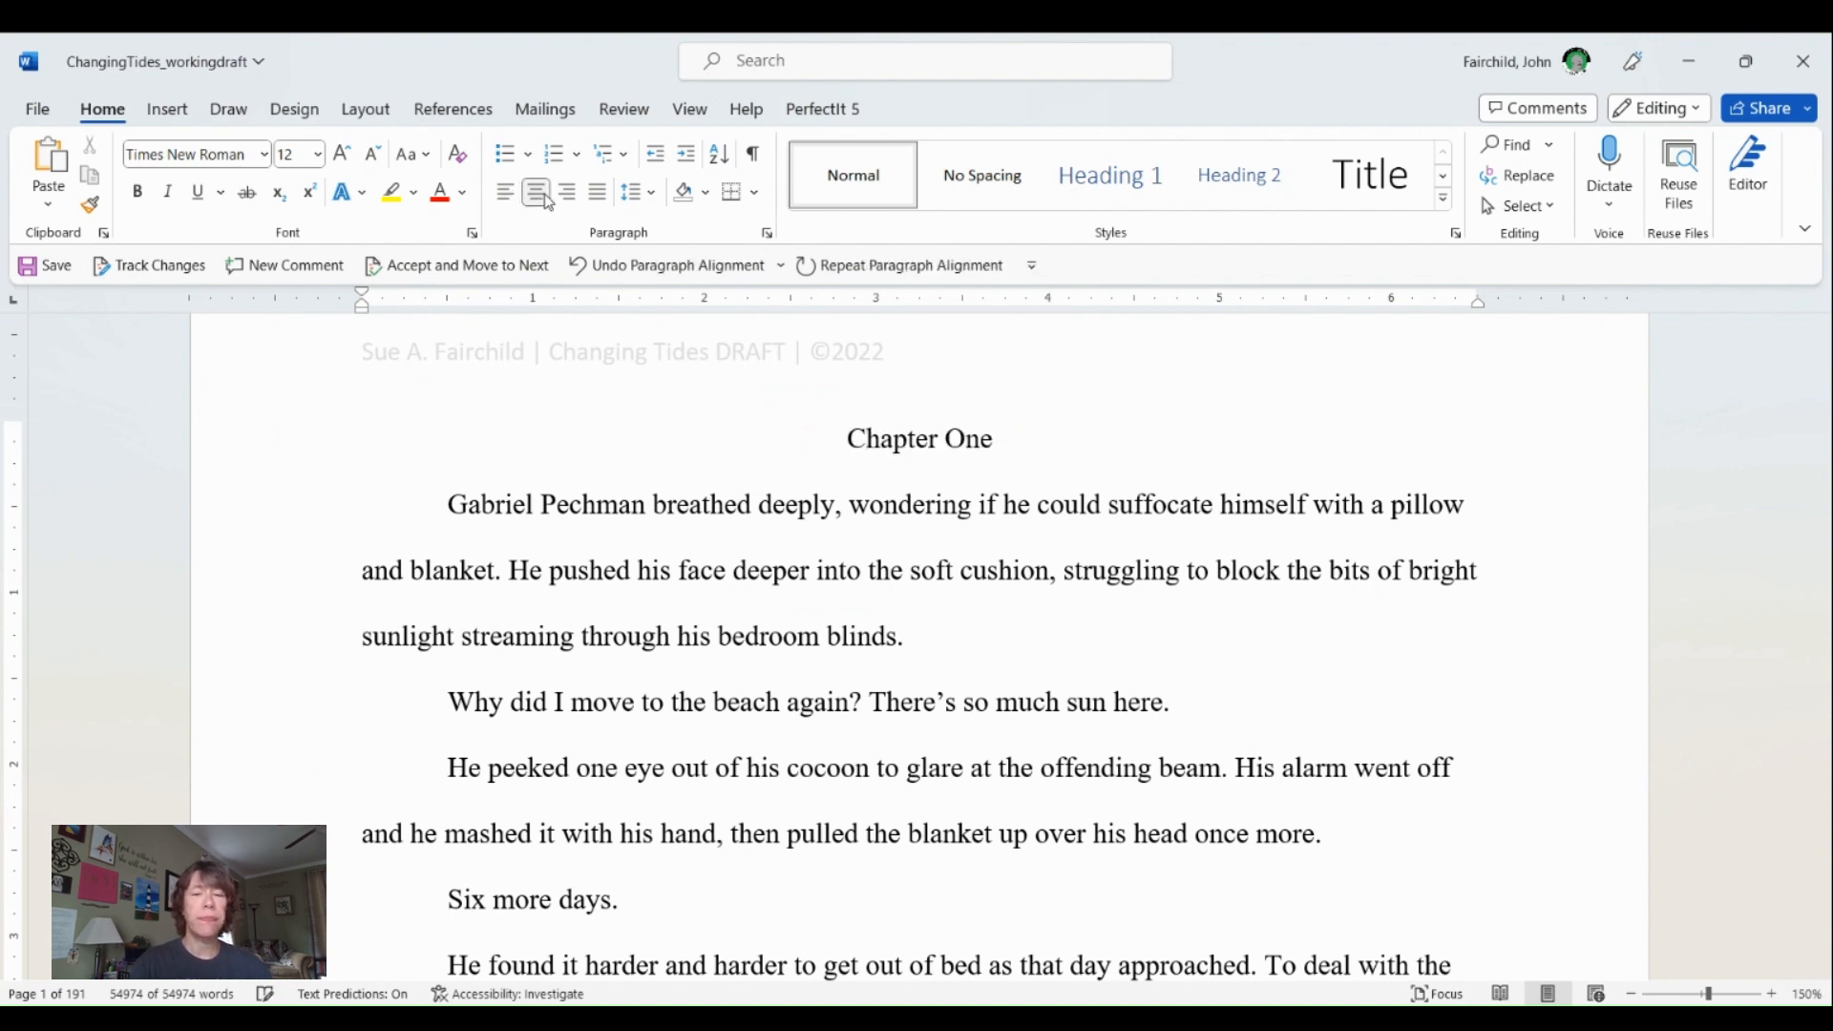
key(ctrl+z)
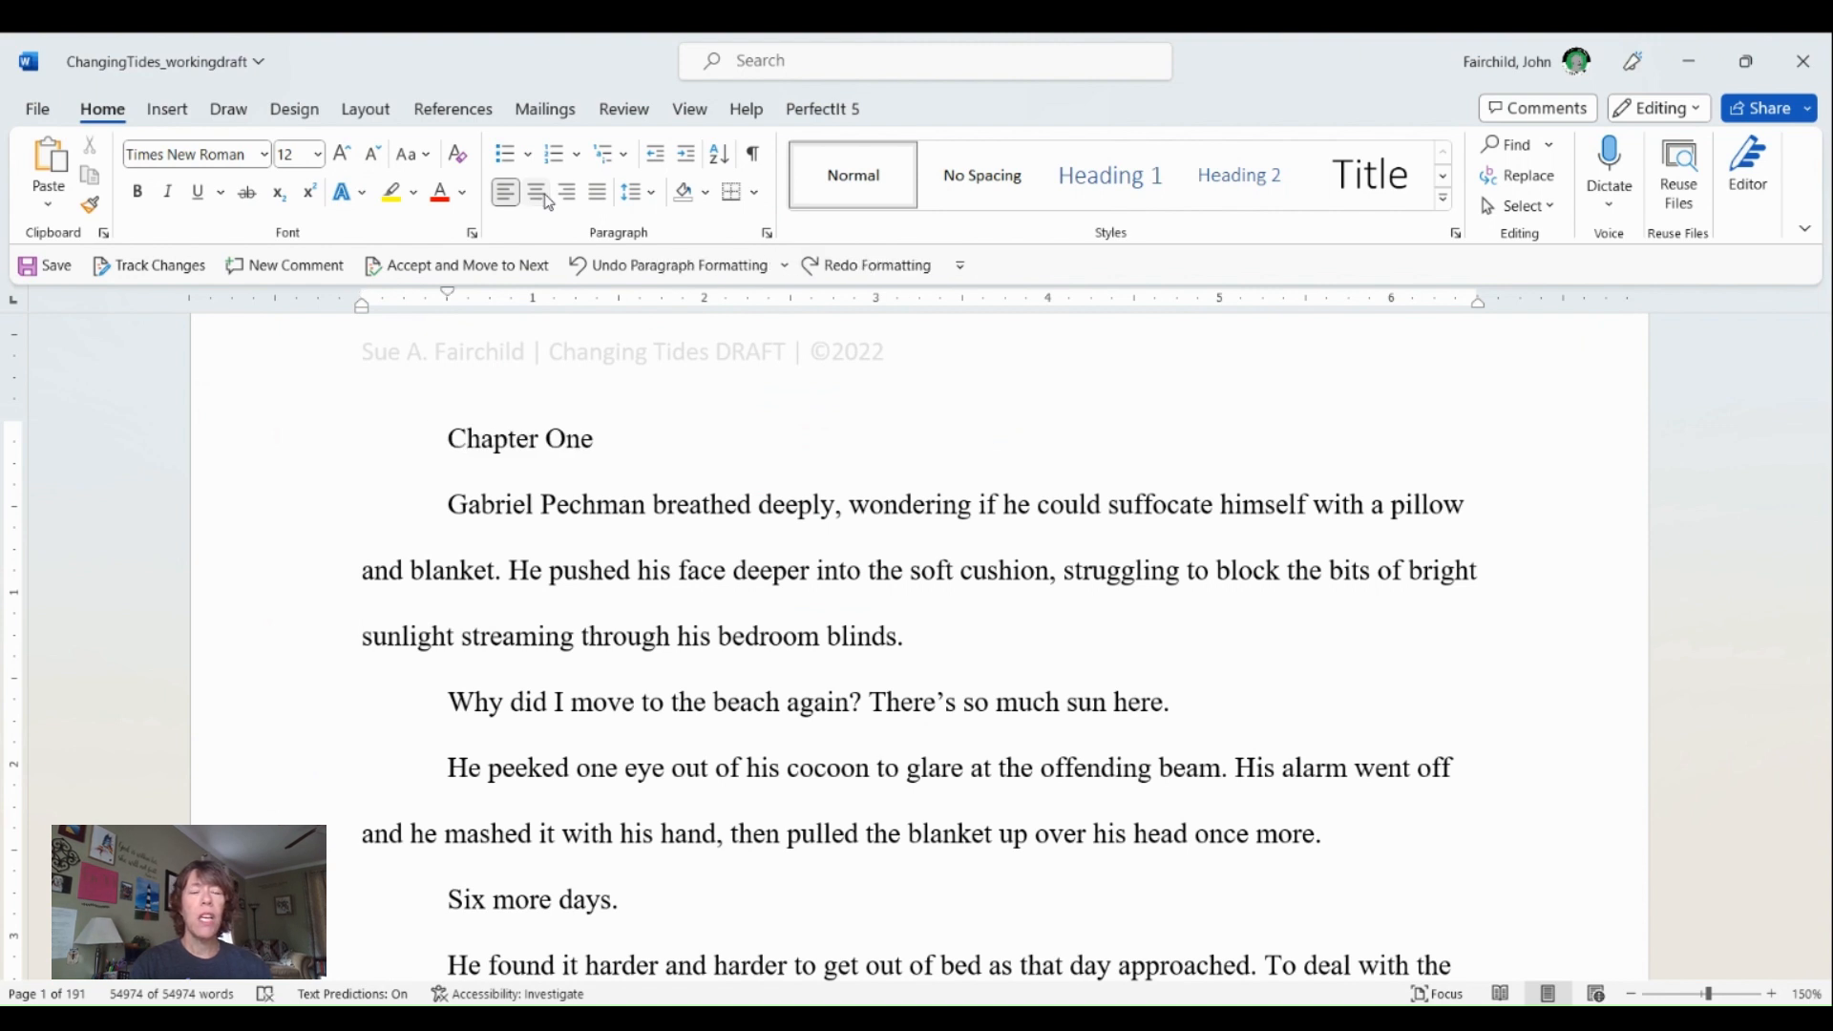
- Try centering the "Chapter One" line, removing its first-line indent and left-aligning it, and undo all these changes
click(537, 193)
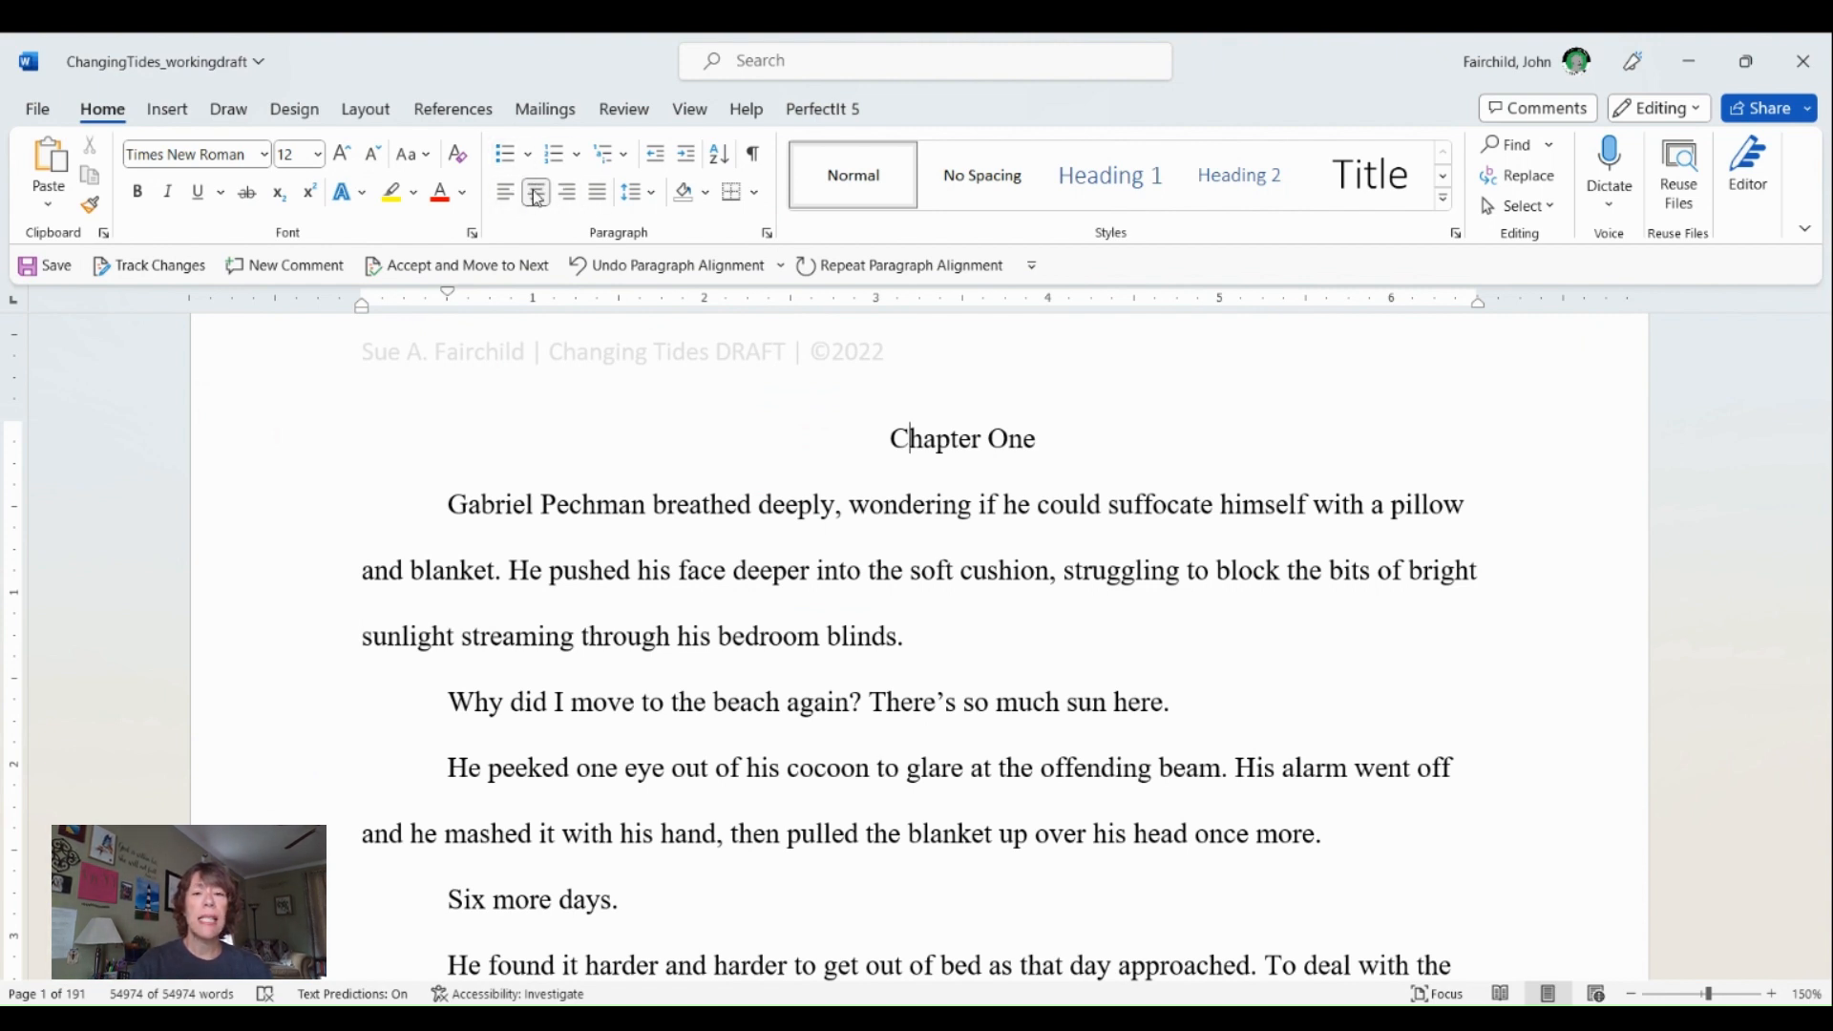
click(890, 439)
drag(450, 299, 363, 303)
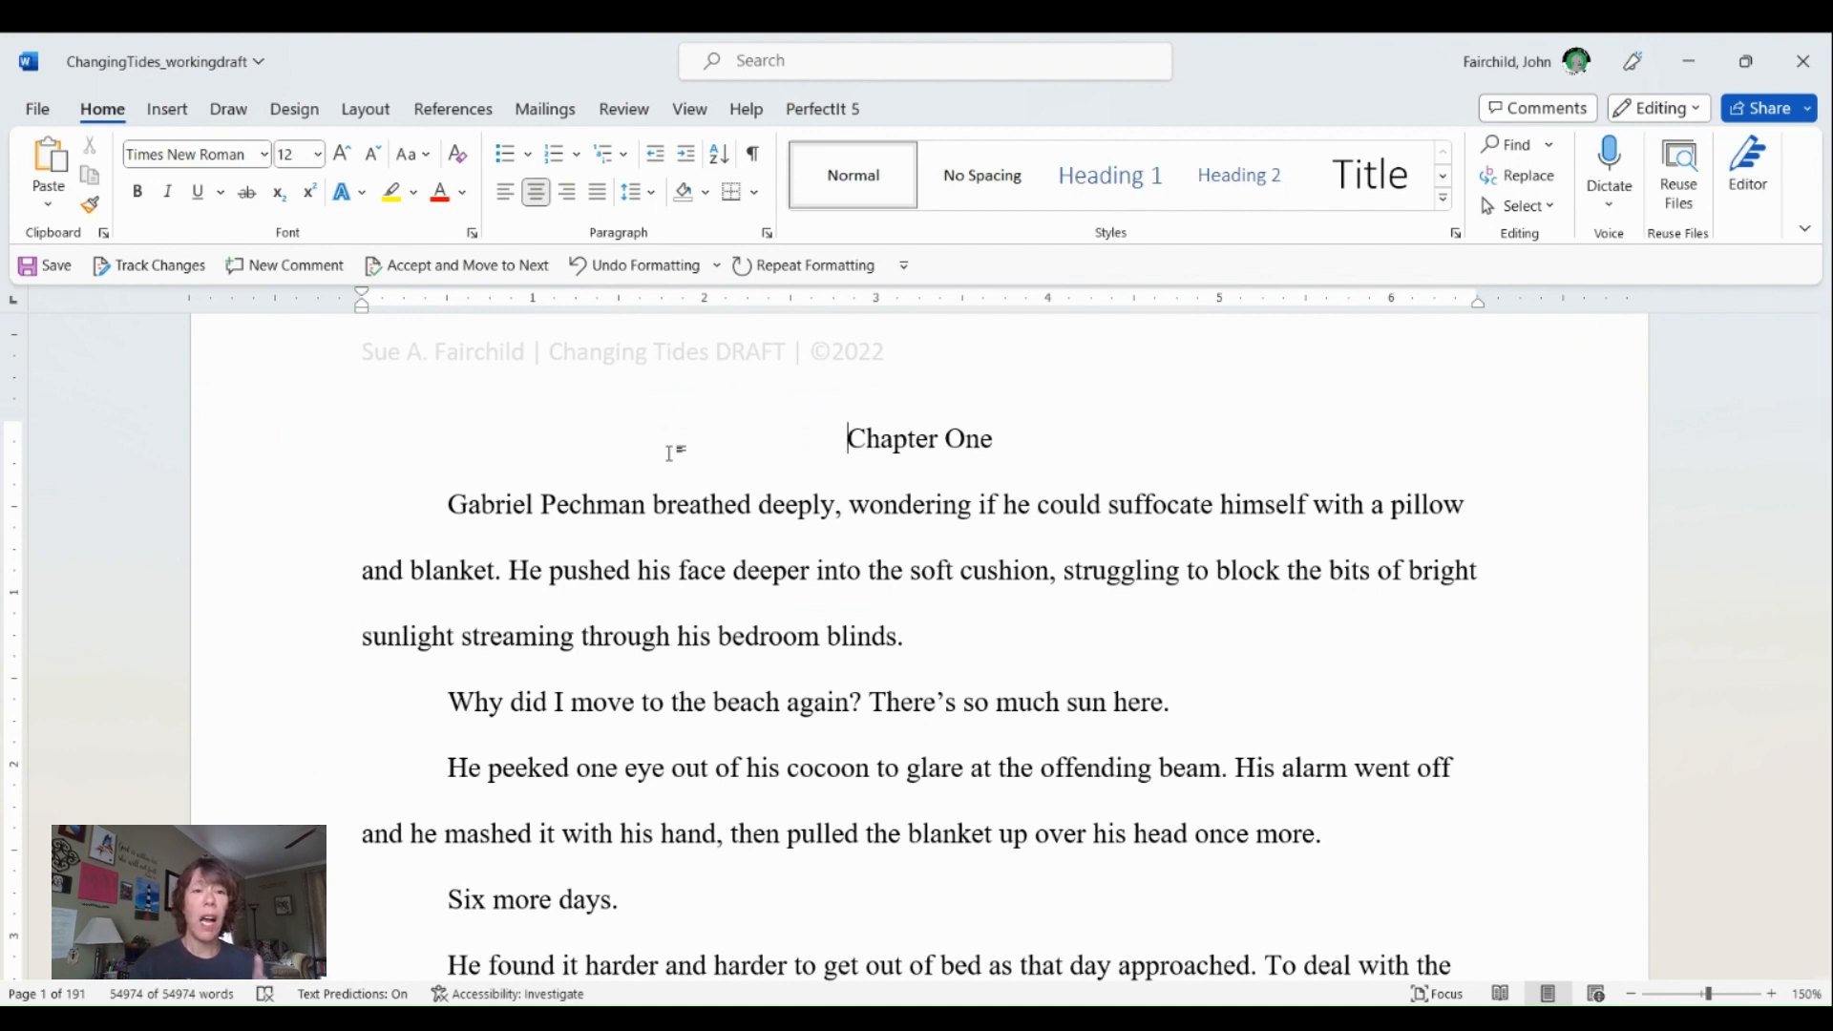
click(507, 195)
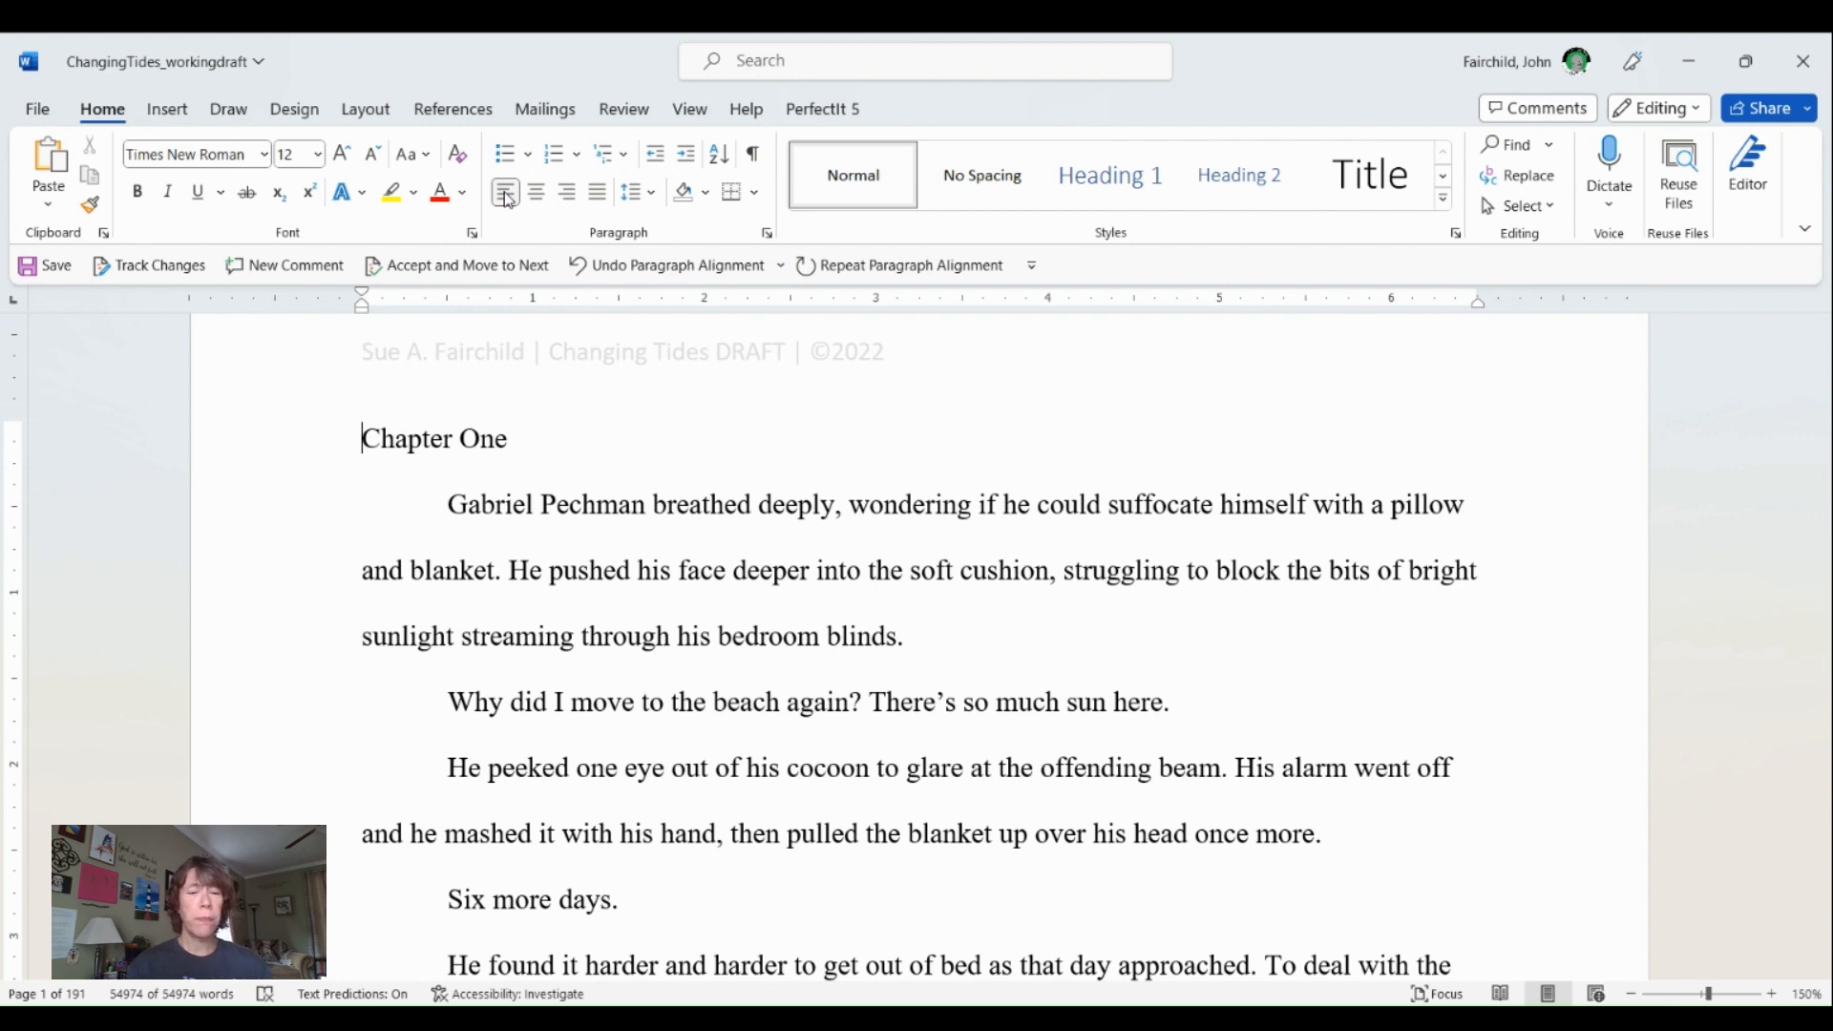
key(ctrl+z)
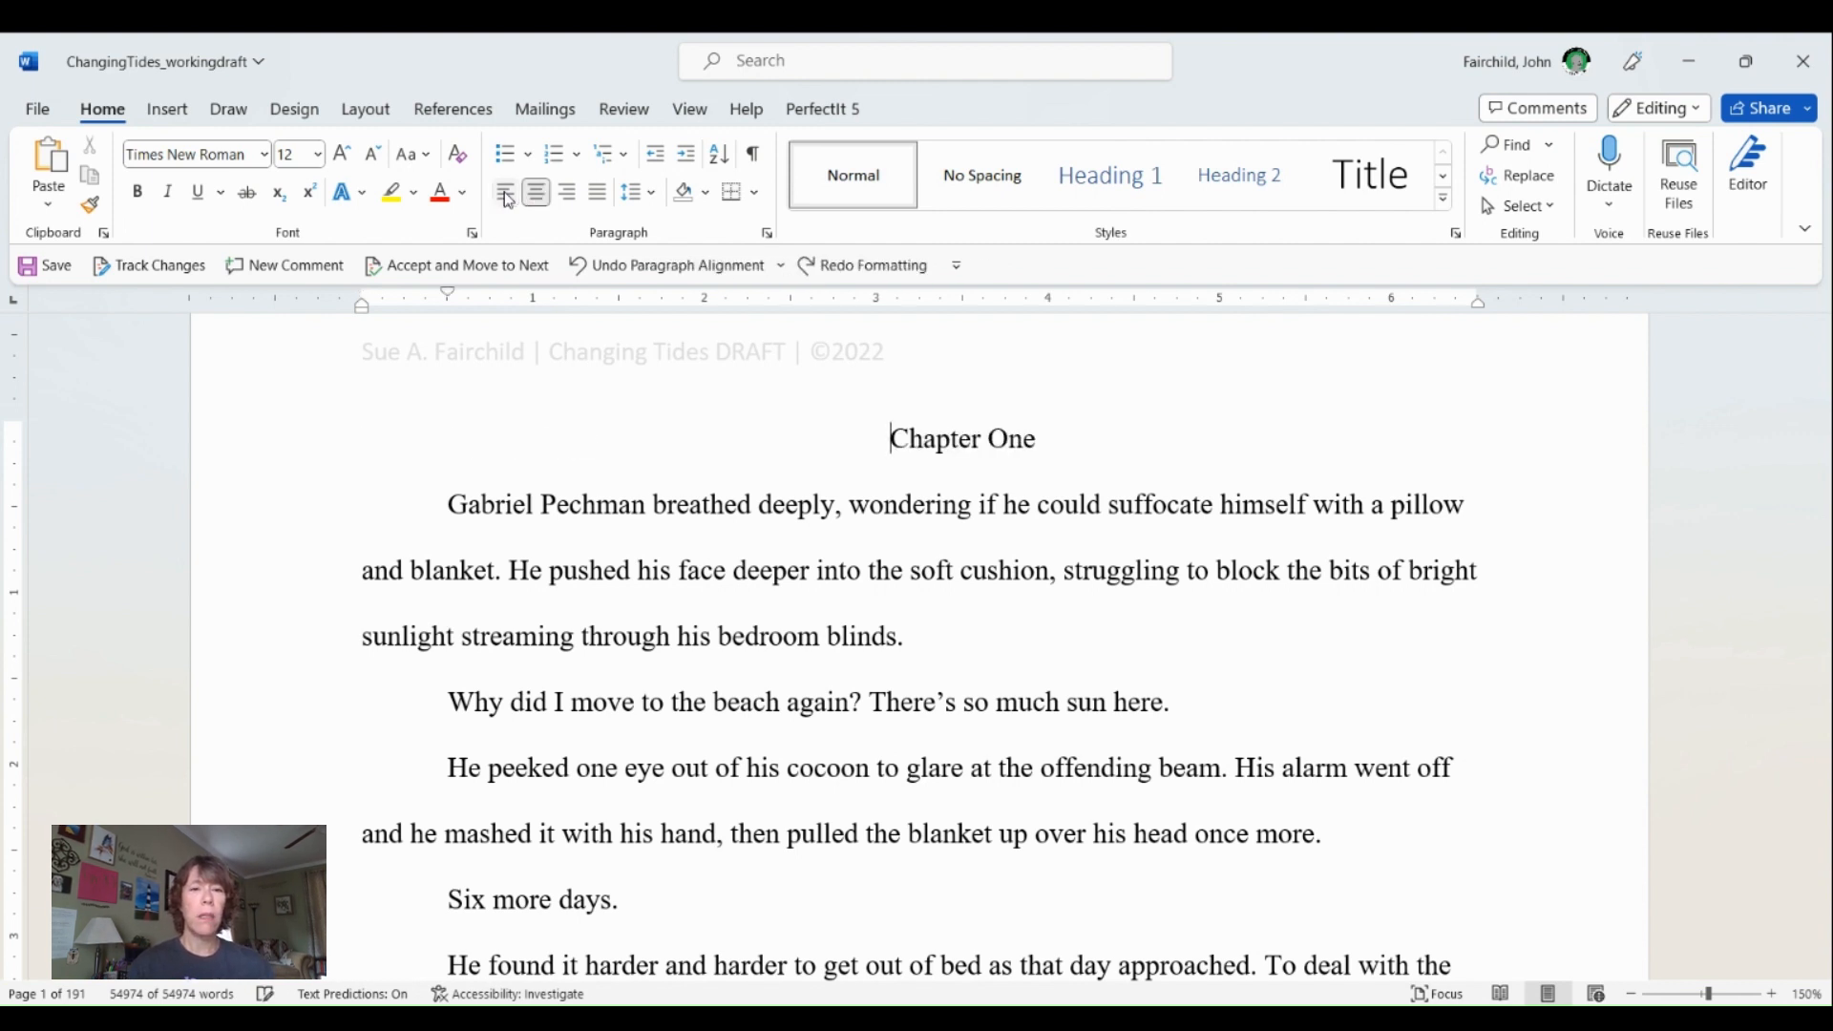
key(ctrl+z)
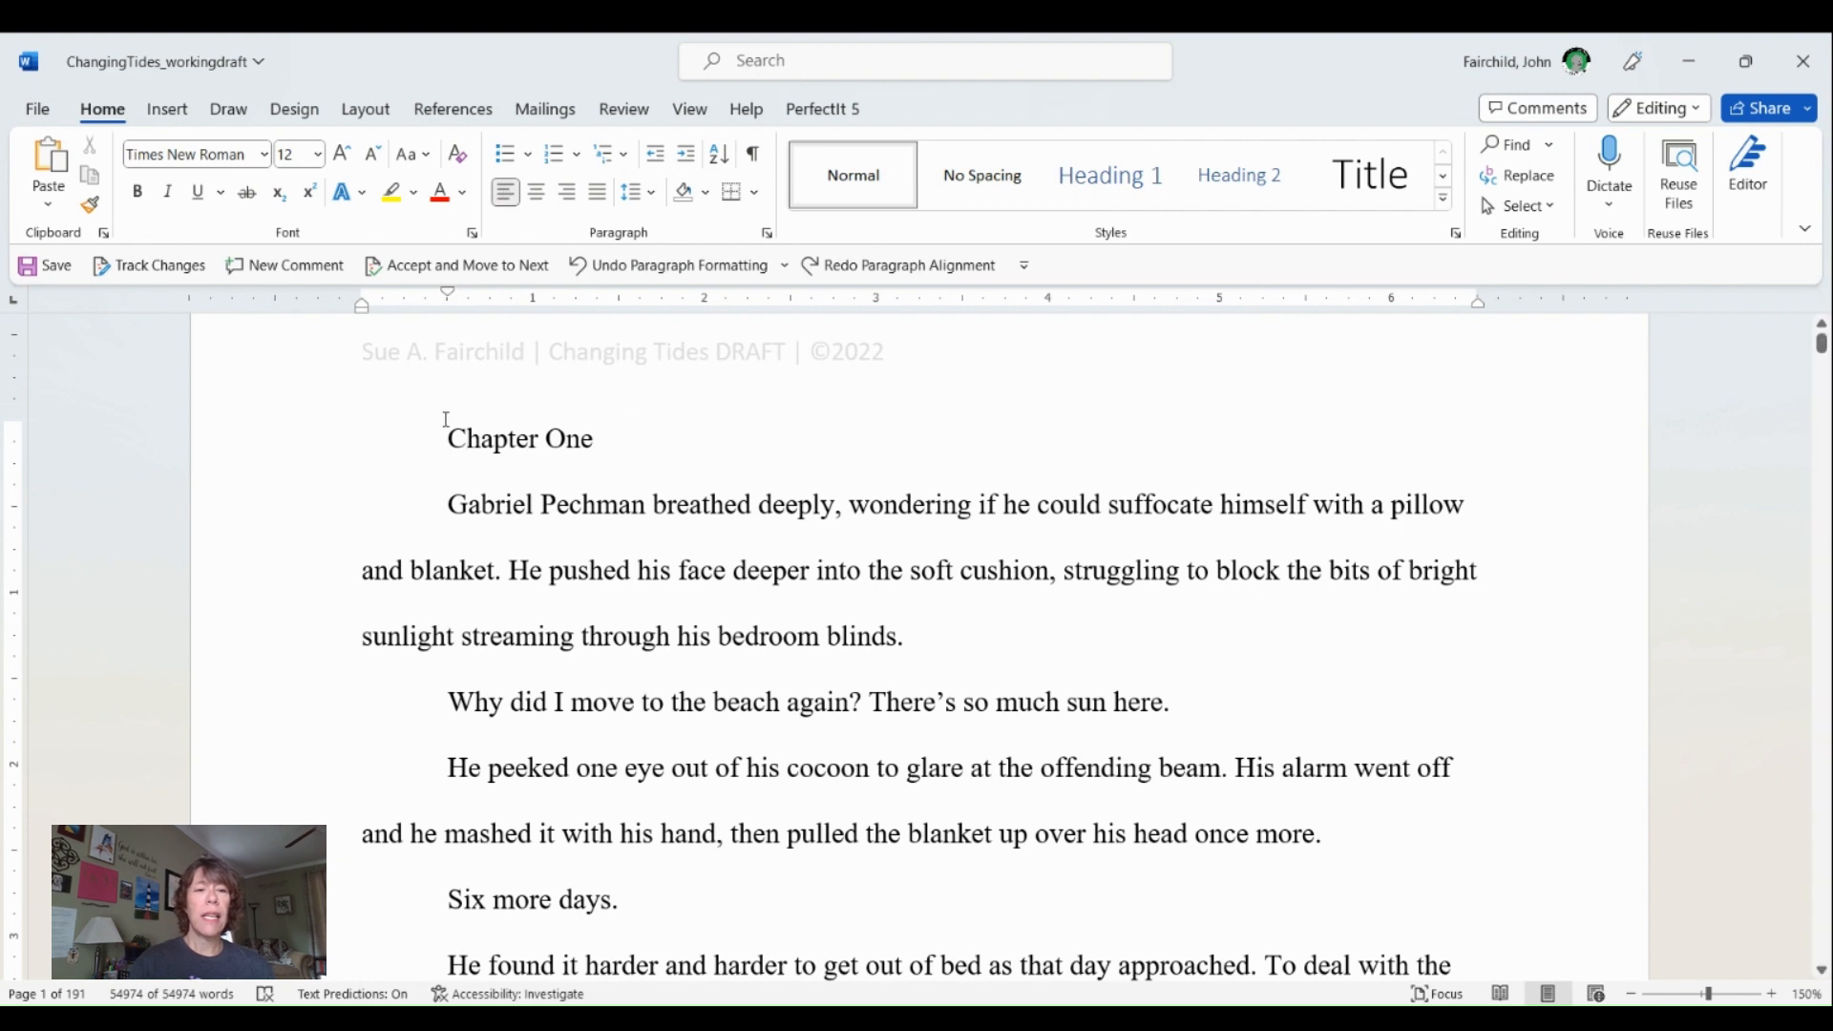
- Select the "Chapter One" line and look through the available styles and font colors without applying any
click(256, 449)
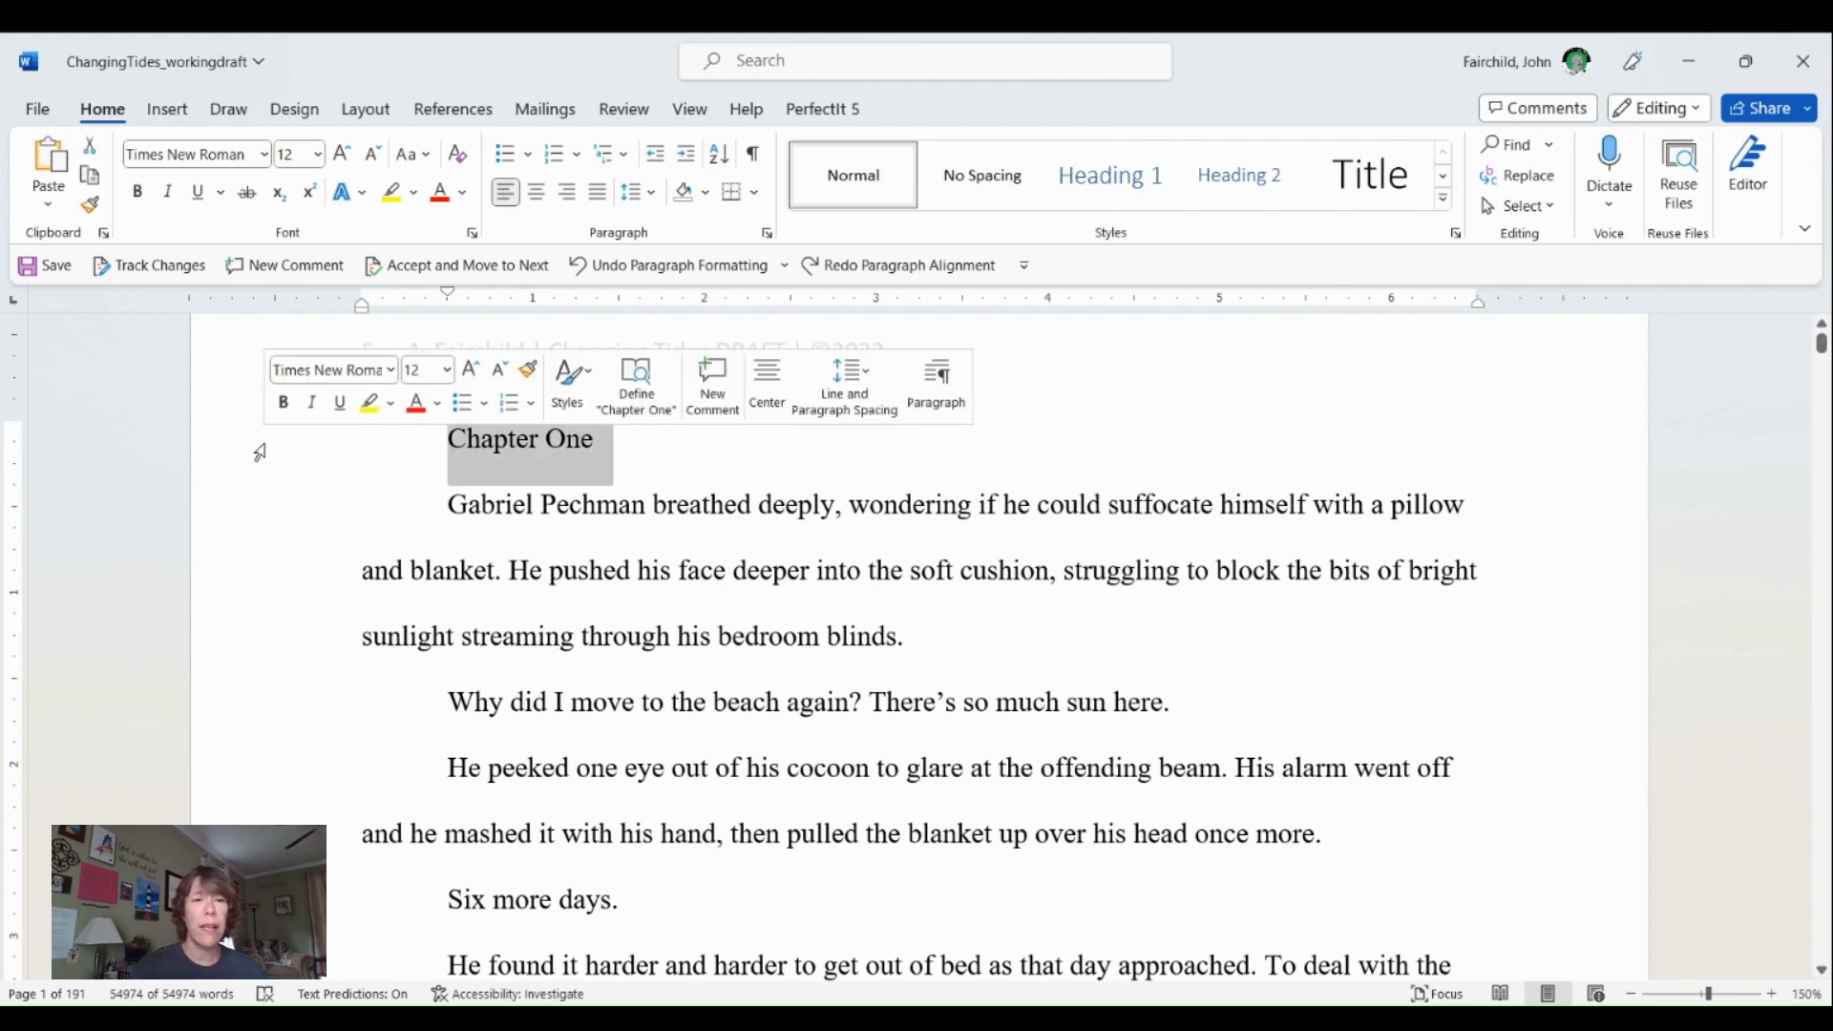
click(635, 545)
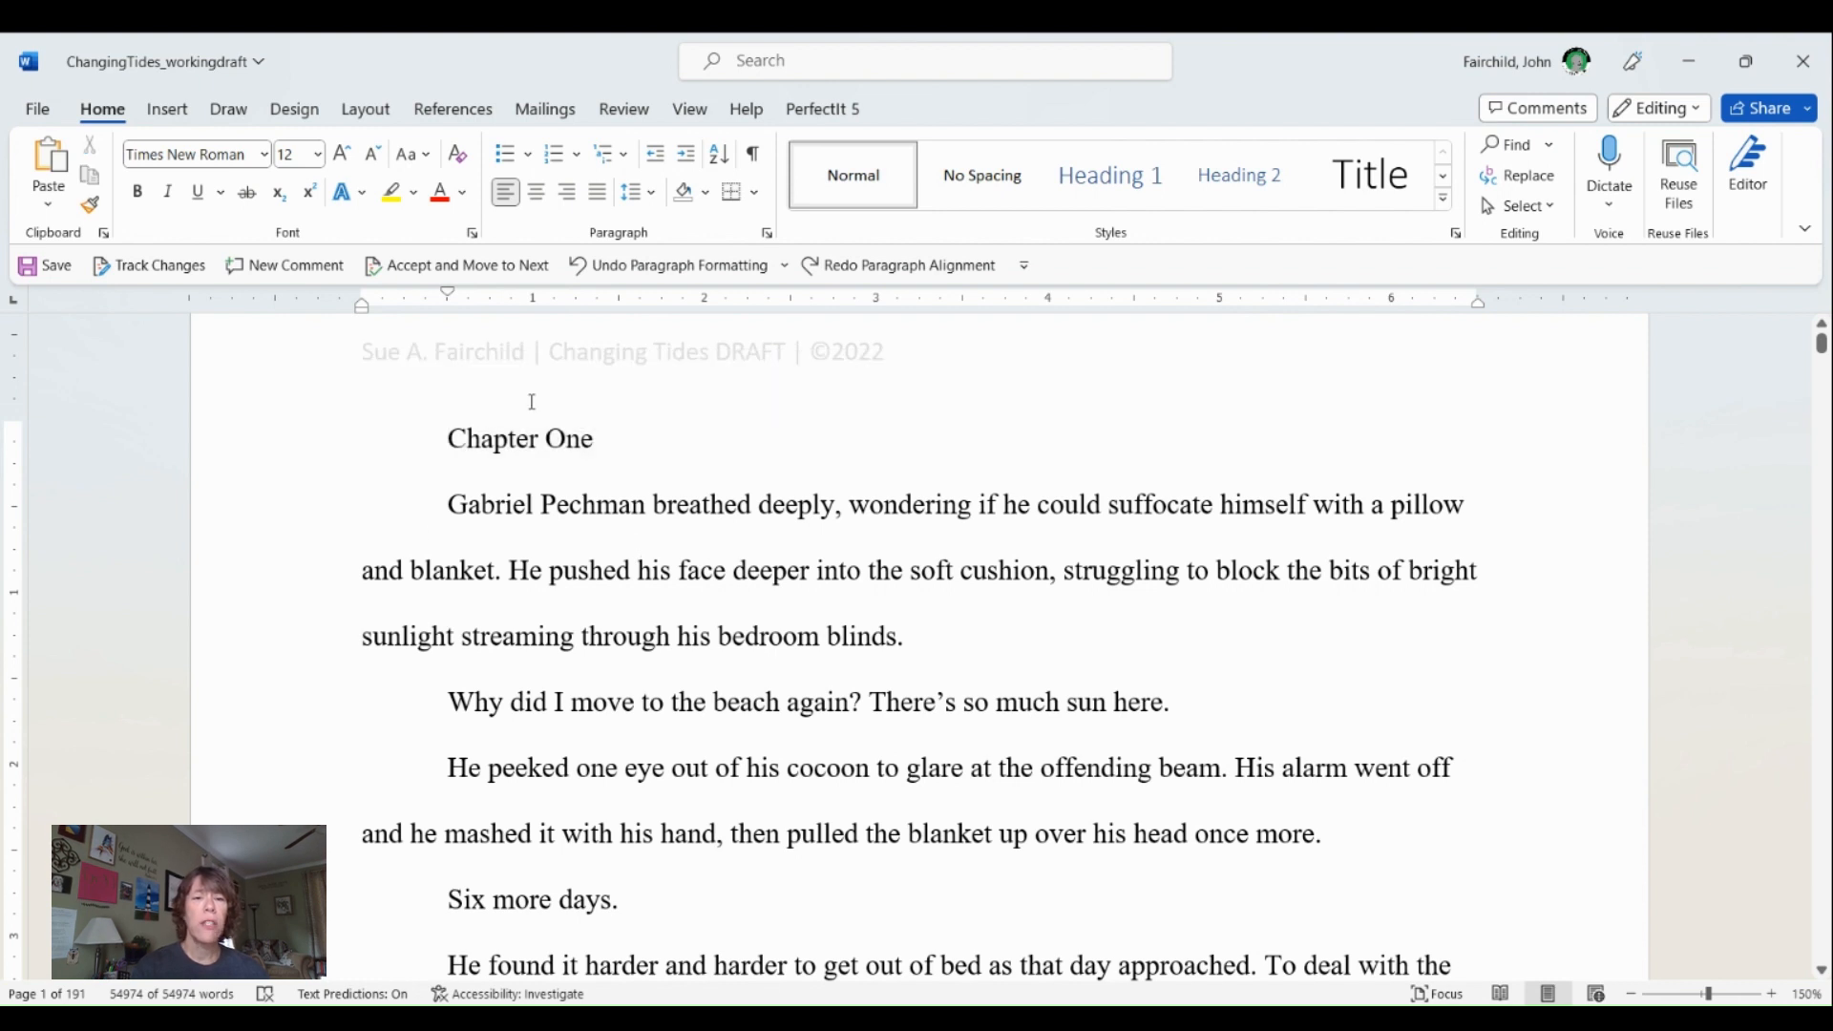
click(278, 454)
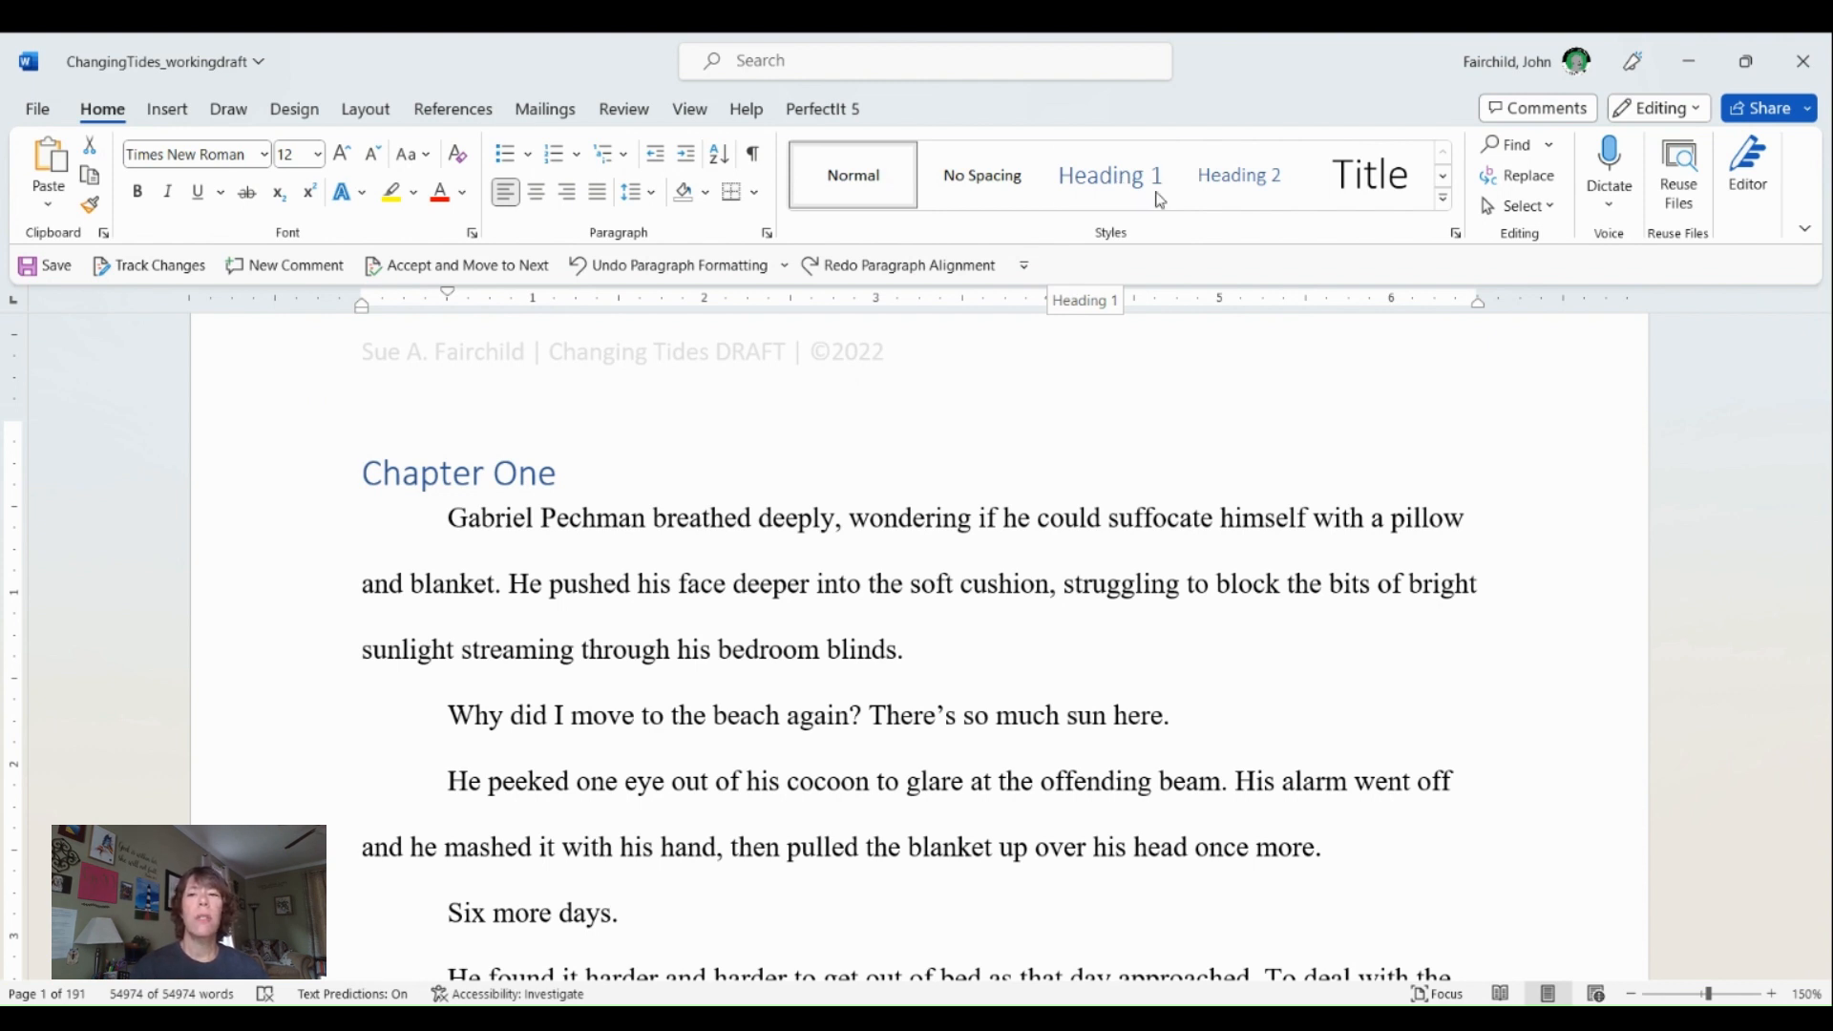
click(1455, 234)
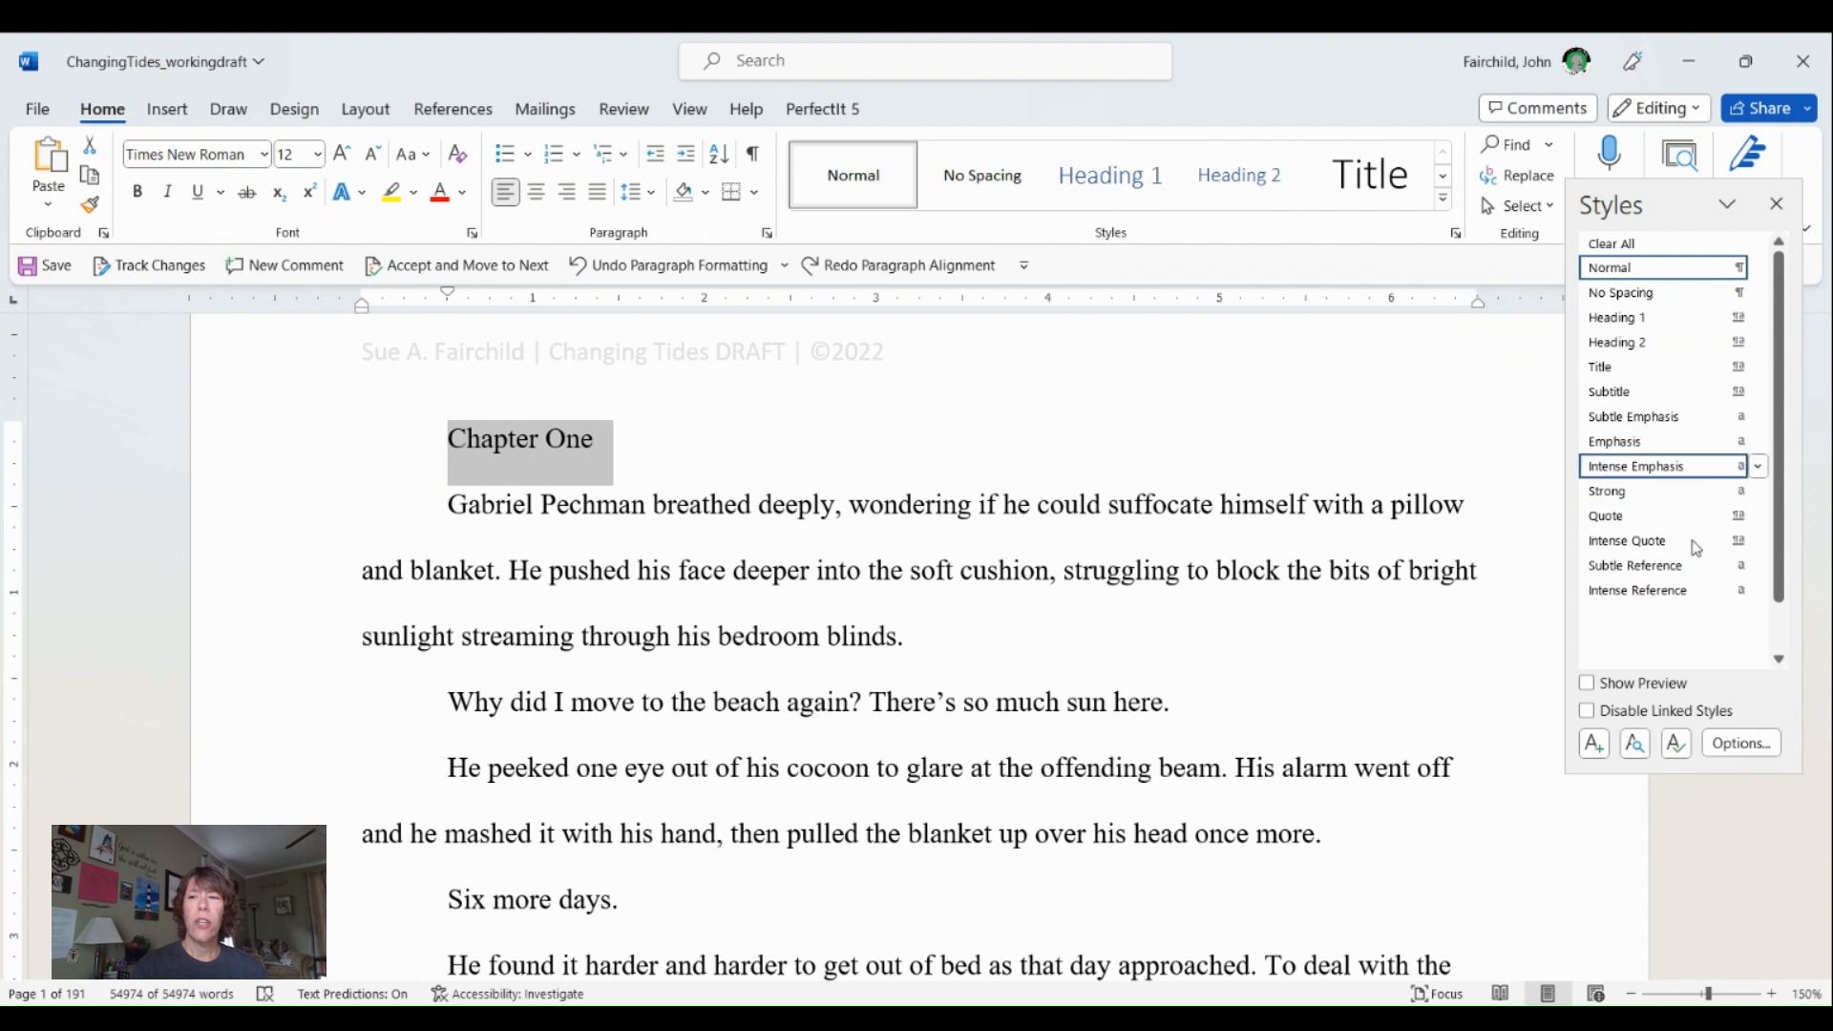
click(1776, 203)
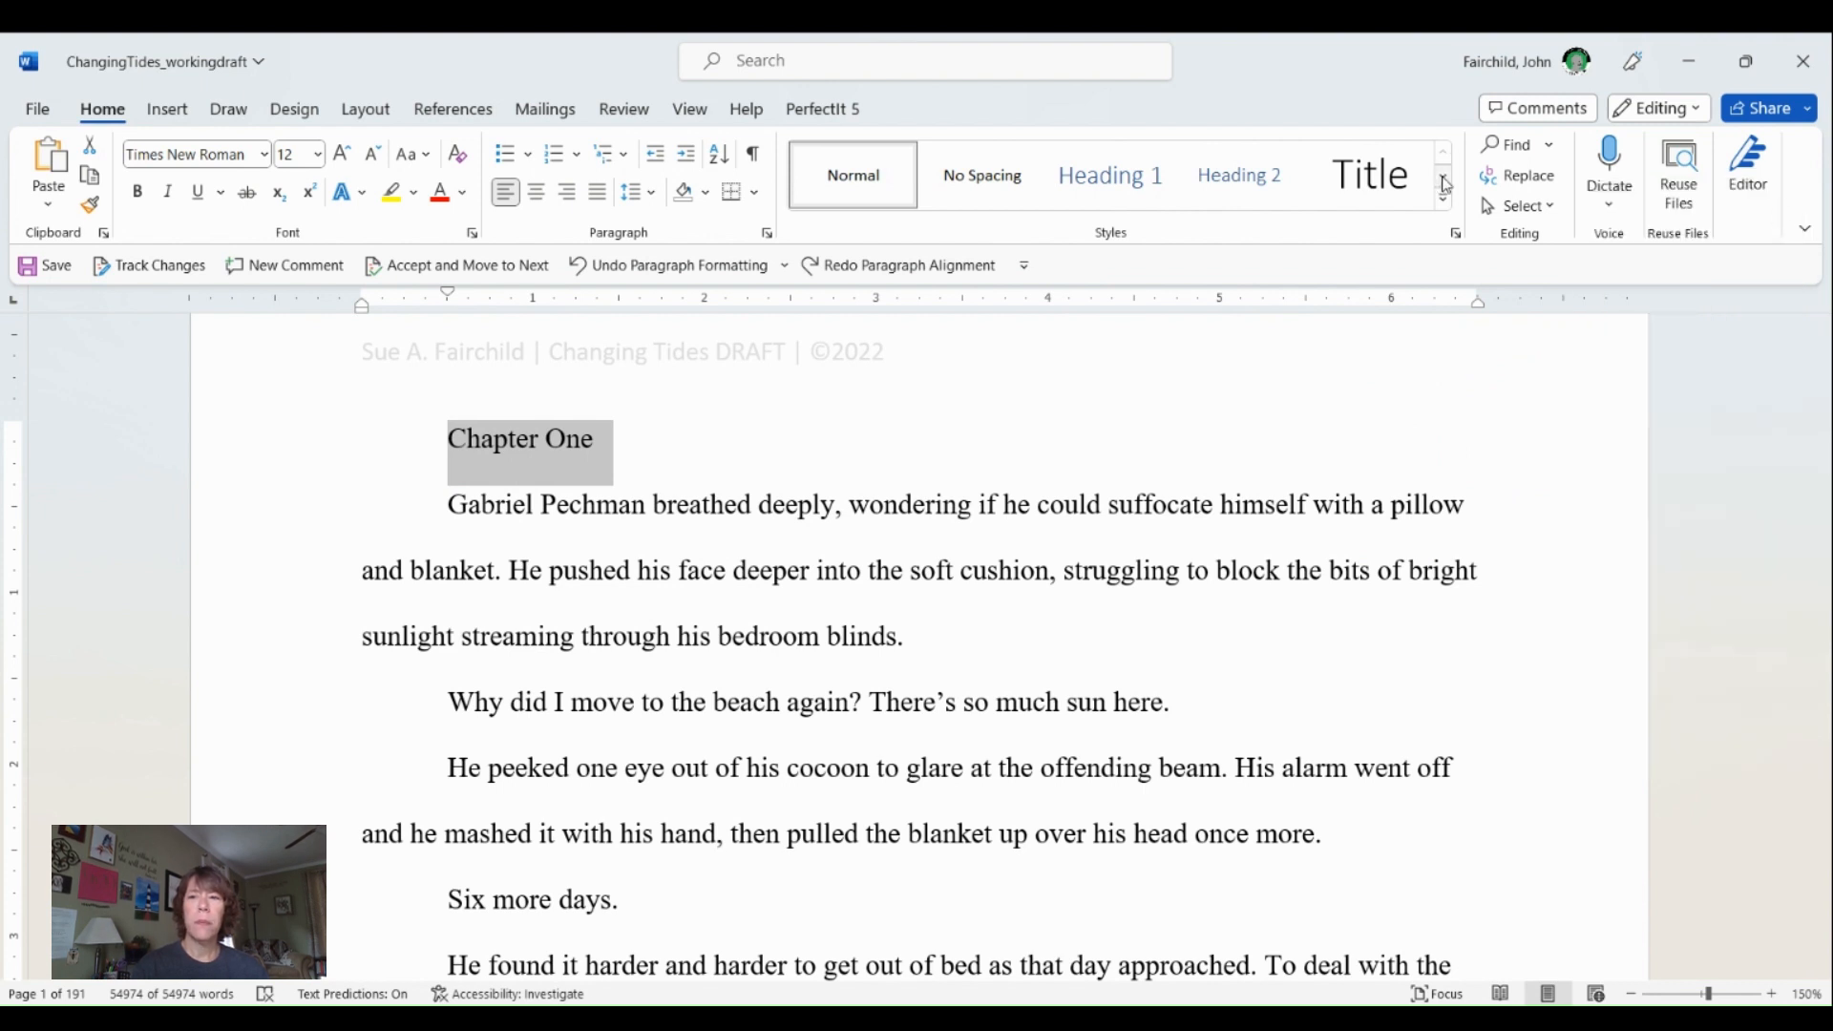
click(1443, 201)
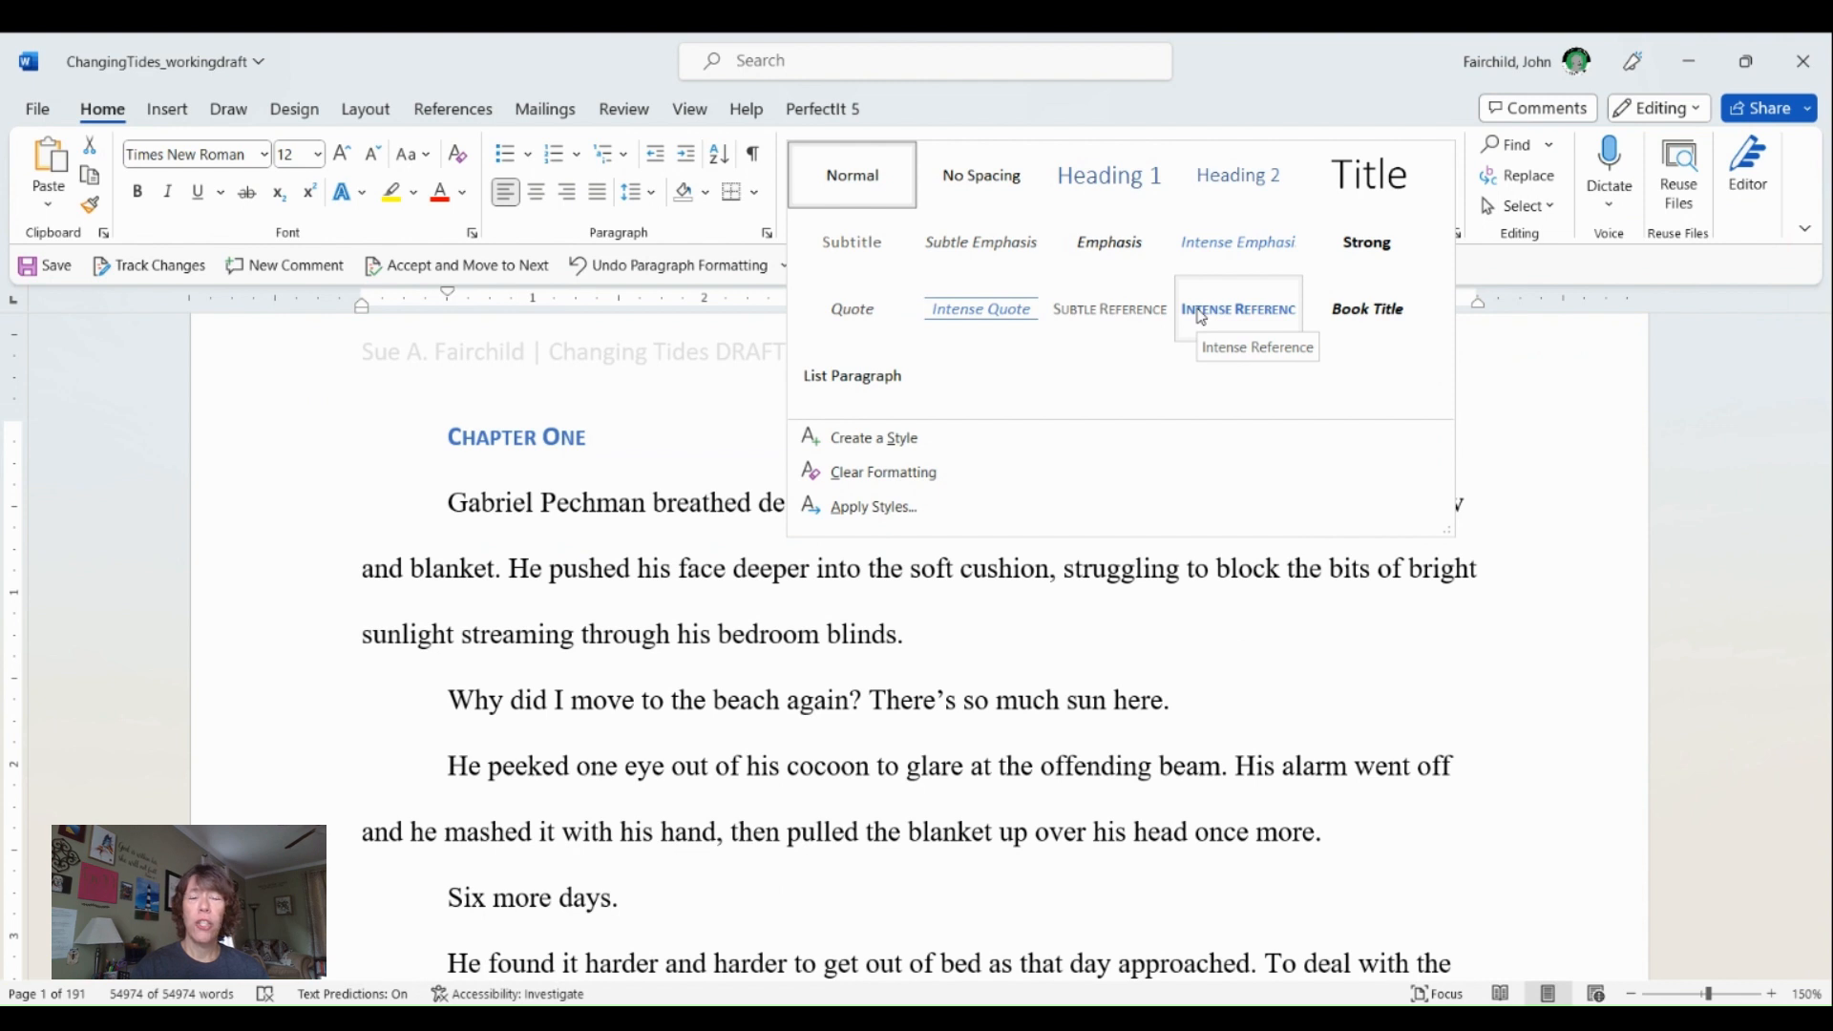
click(530, 547)
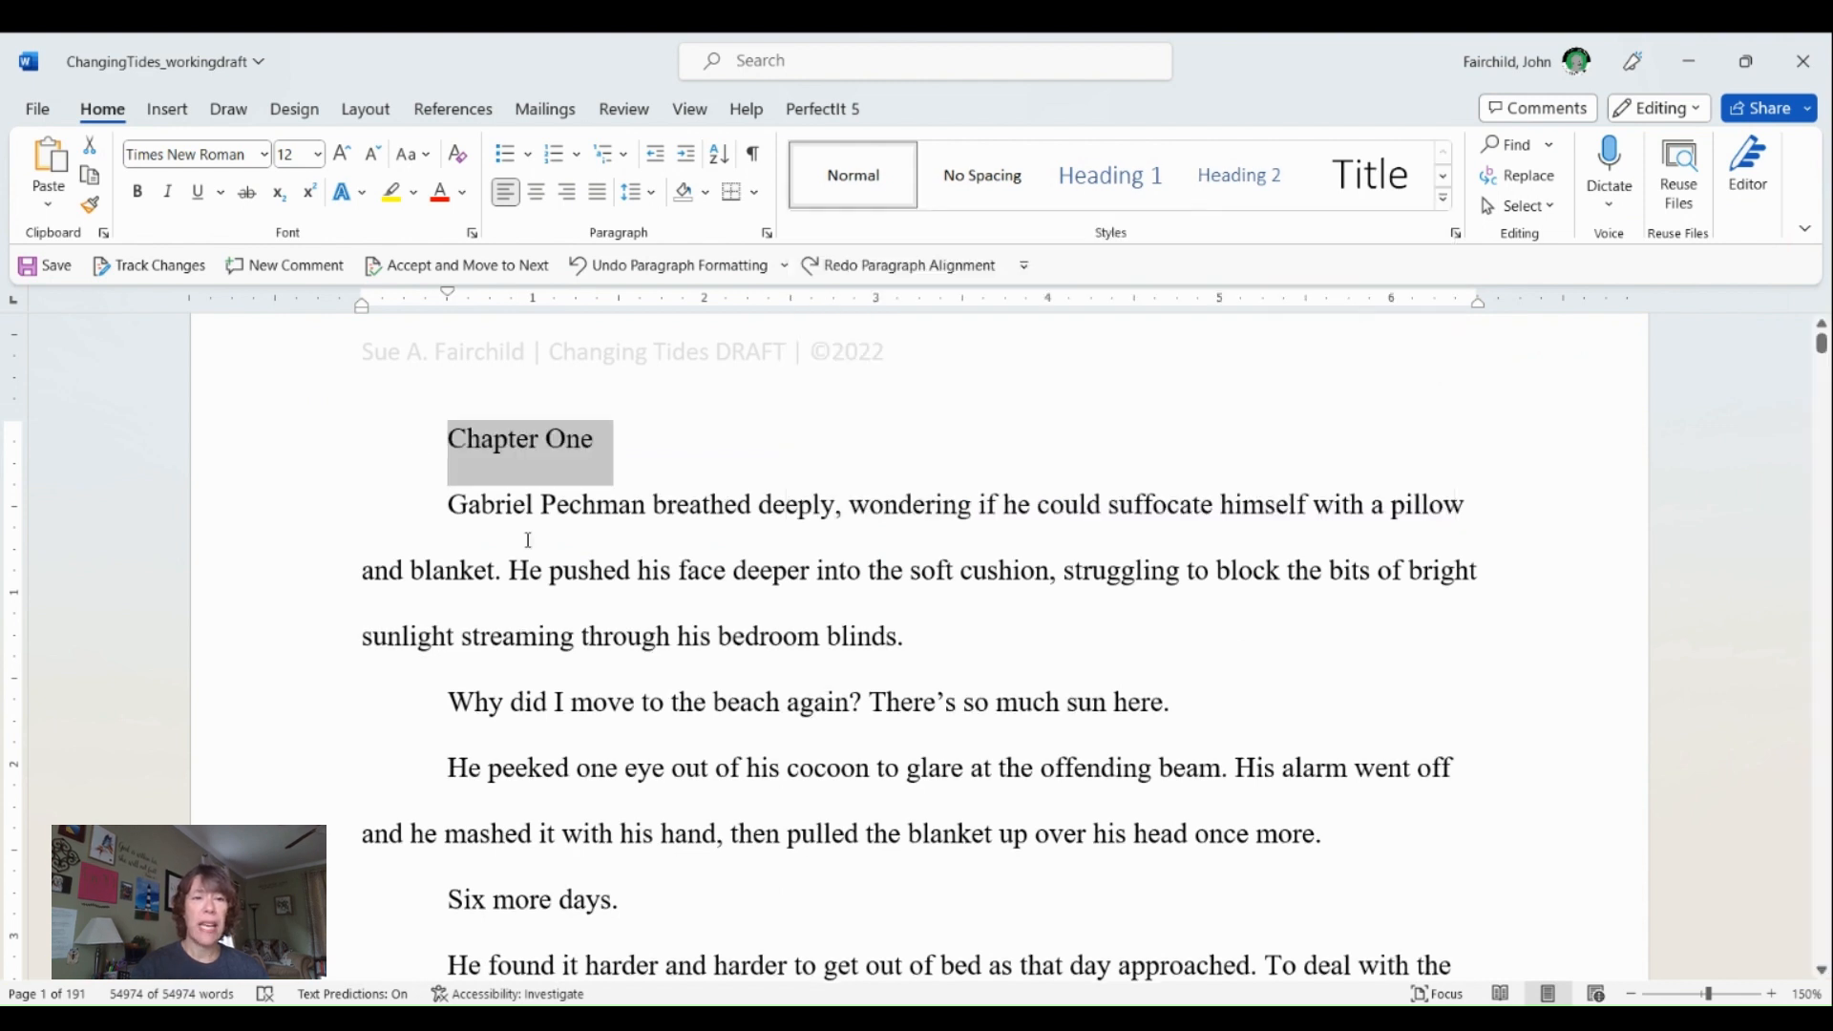
click(465, 194)
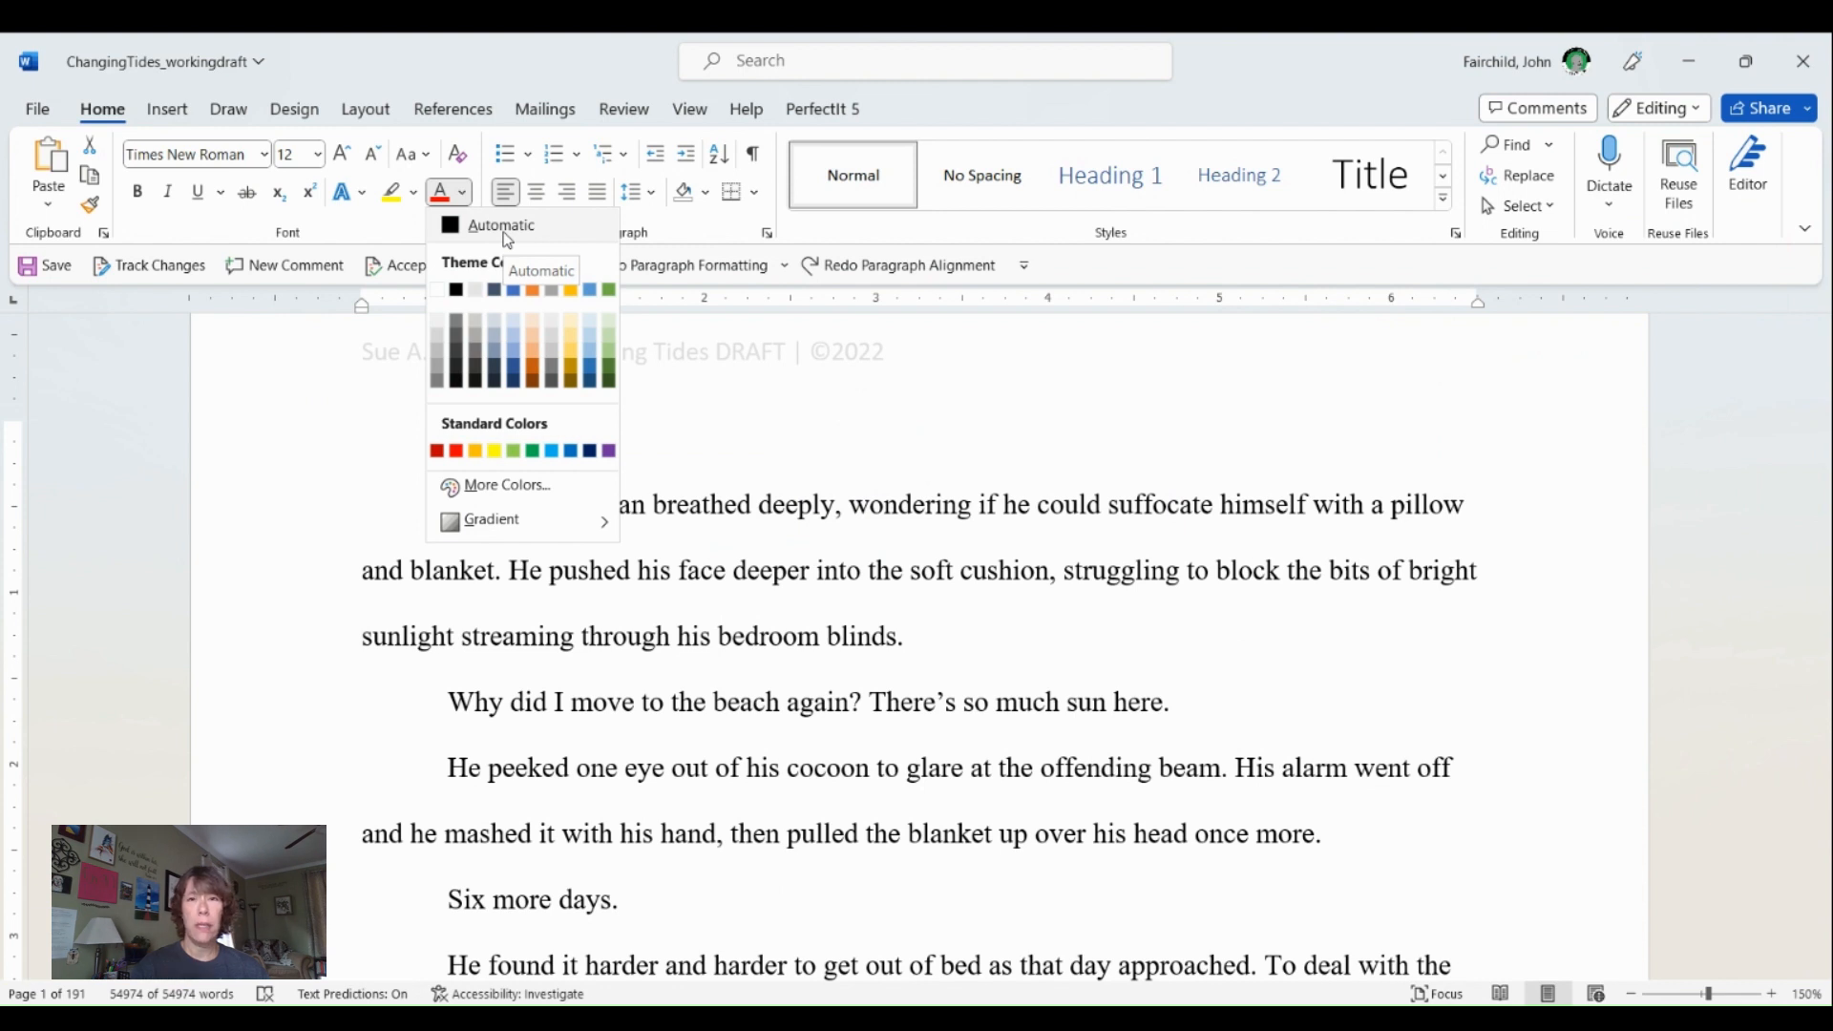
click(713, 506)
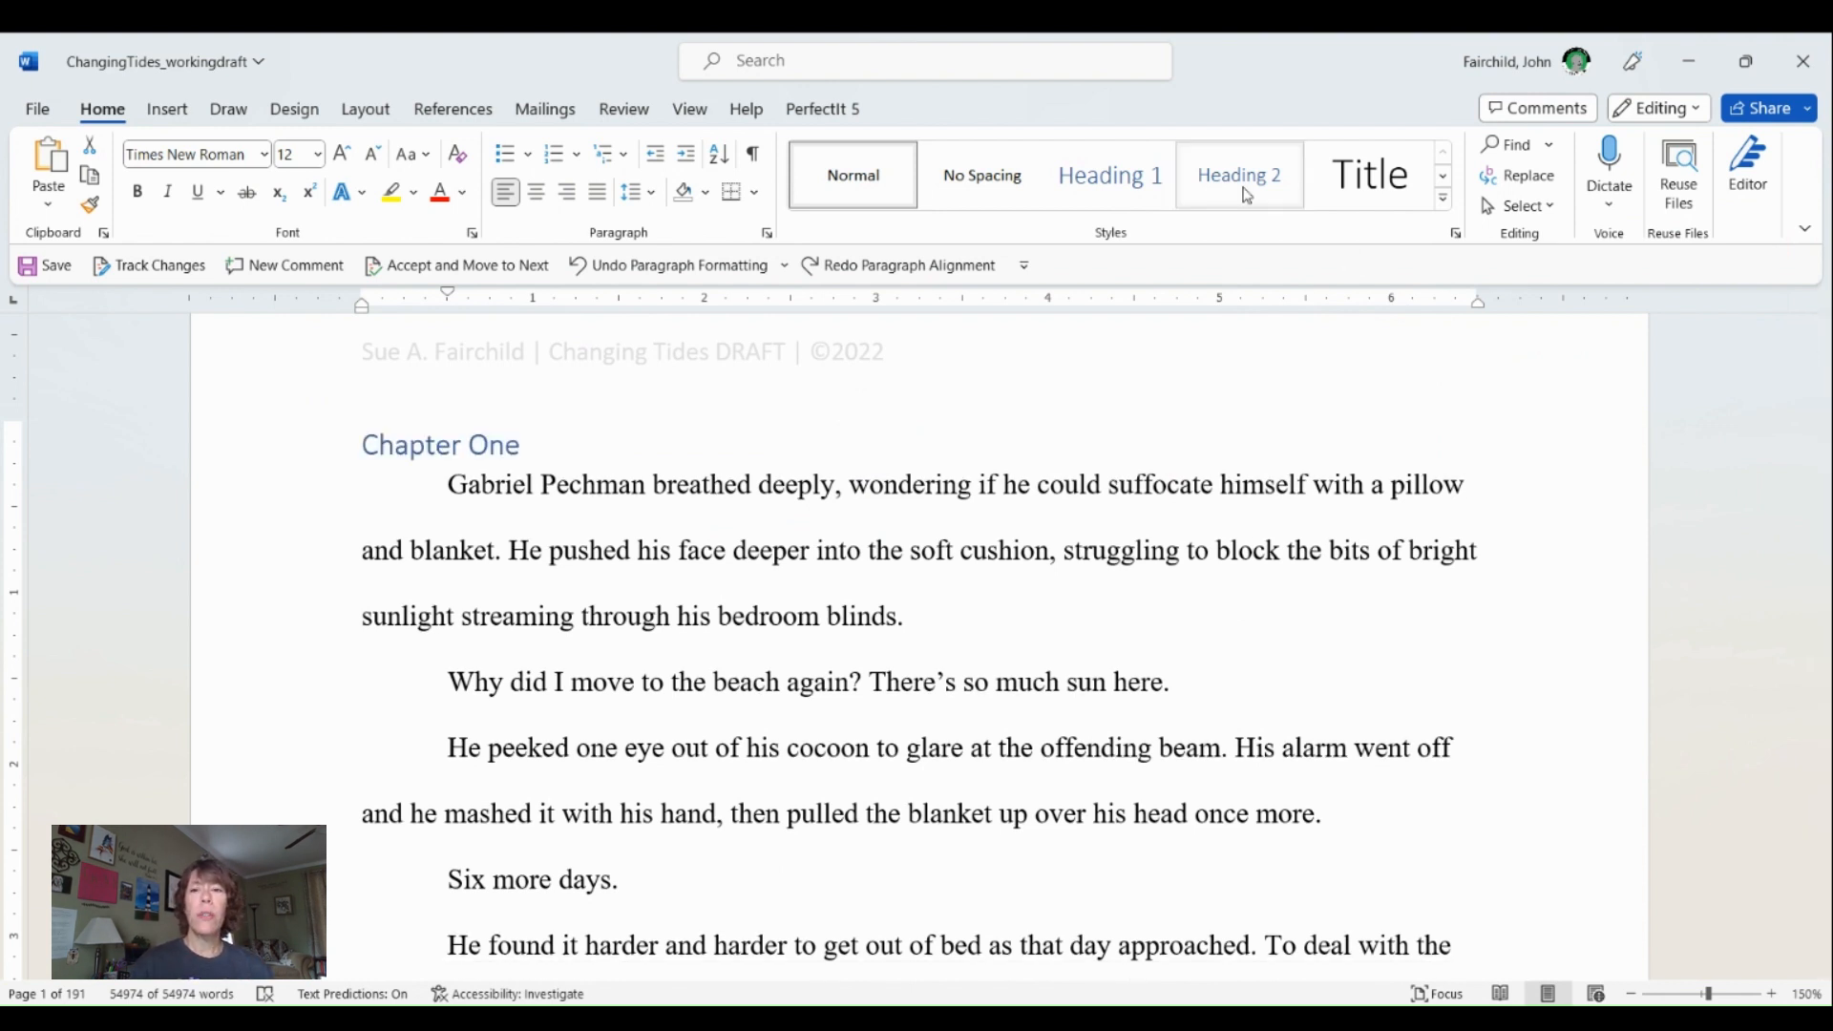
- Try applying the Title style to the selected "Chapter One" line
click(1446, 180)
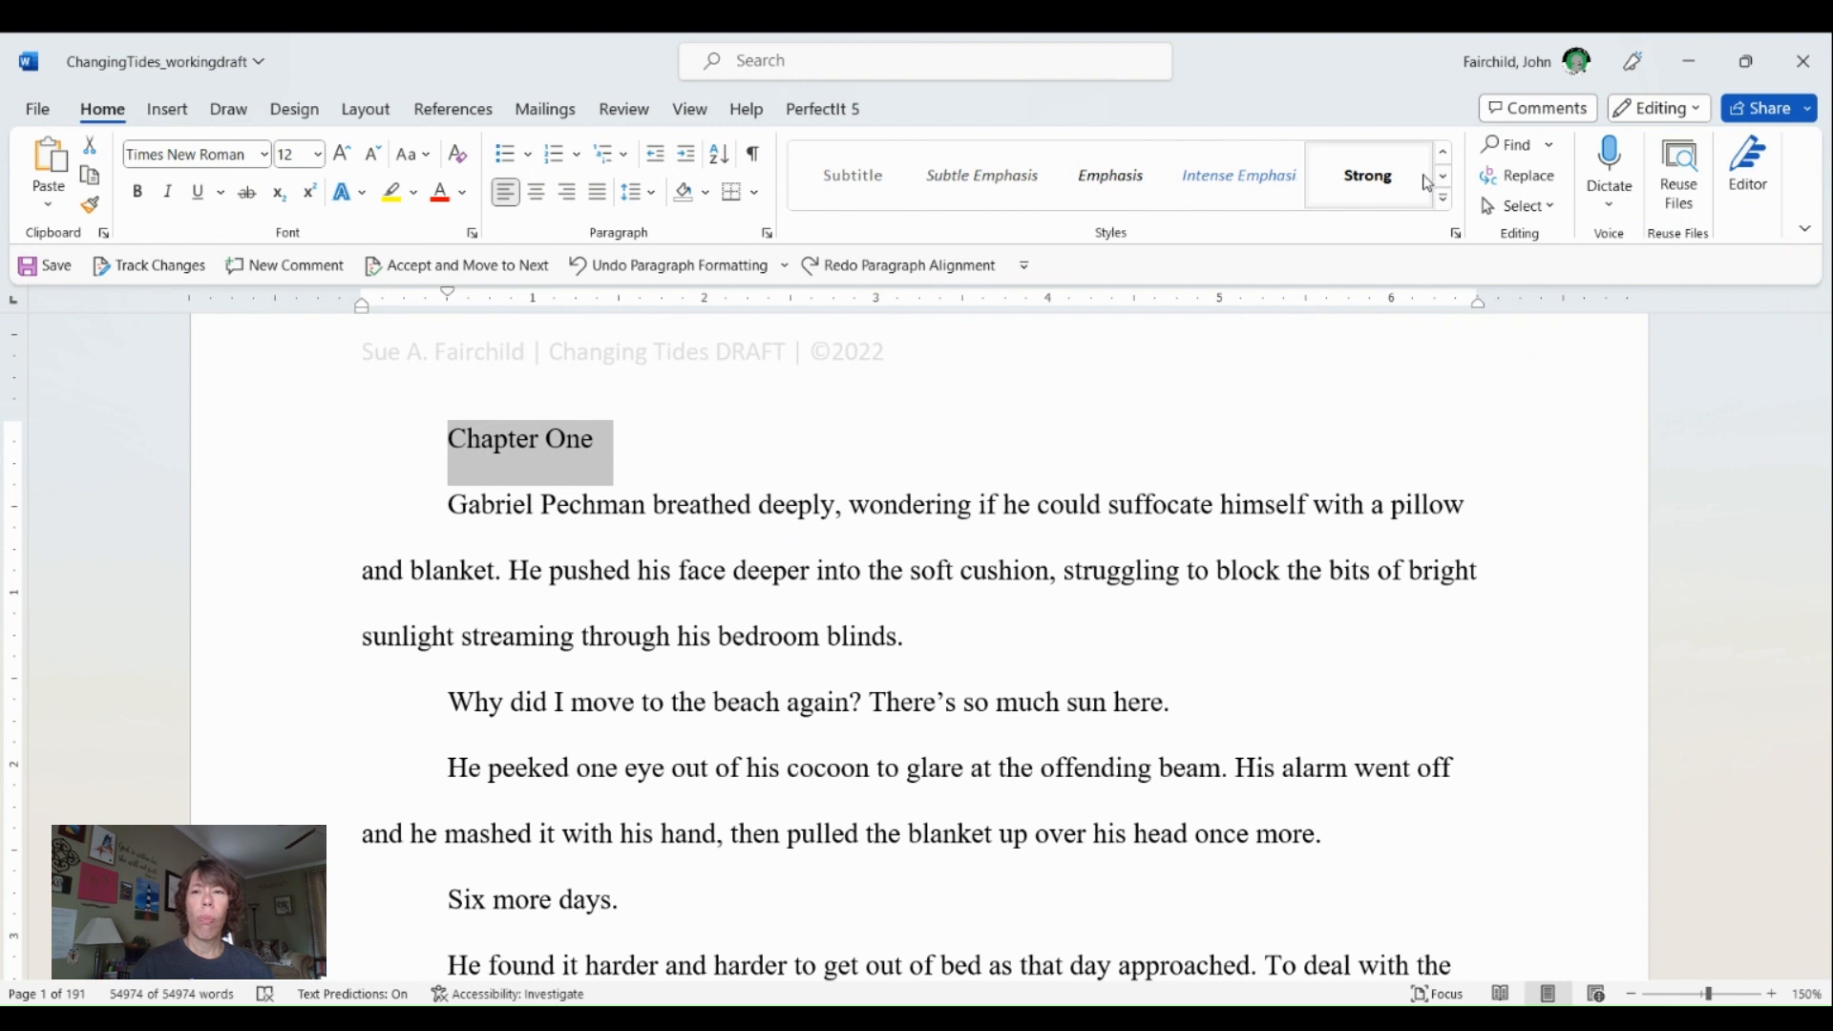
click(1446, 200)
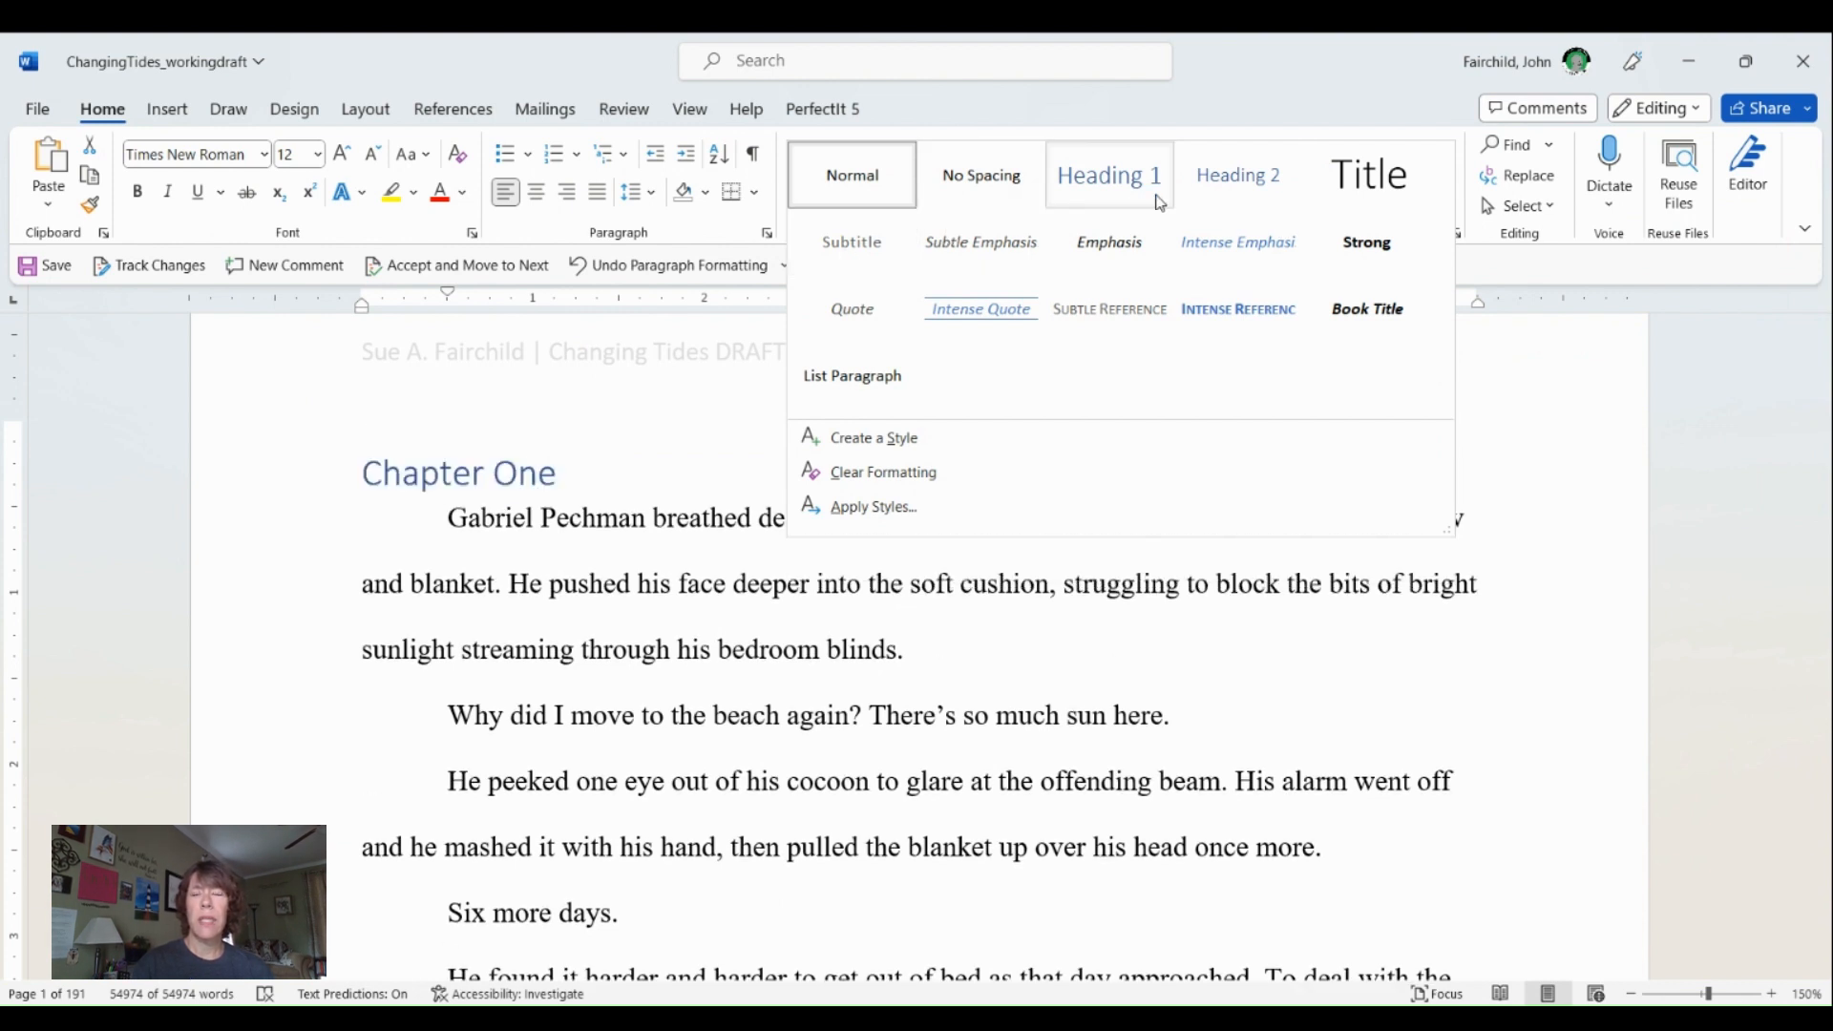
click(1357, 191)
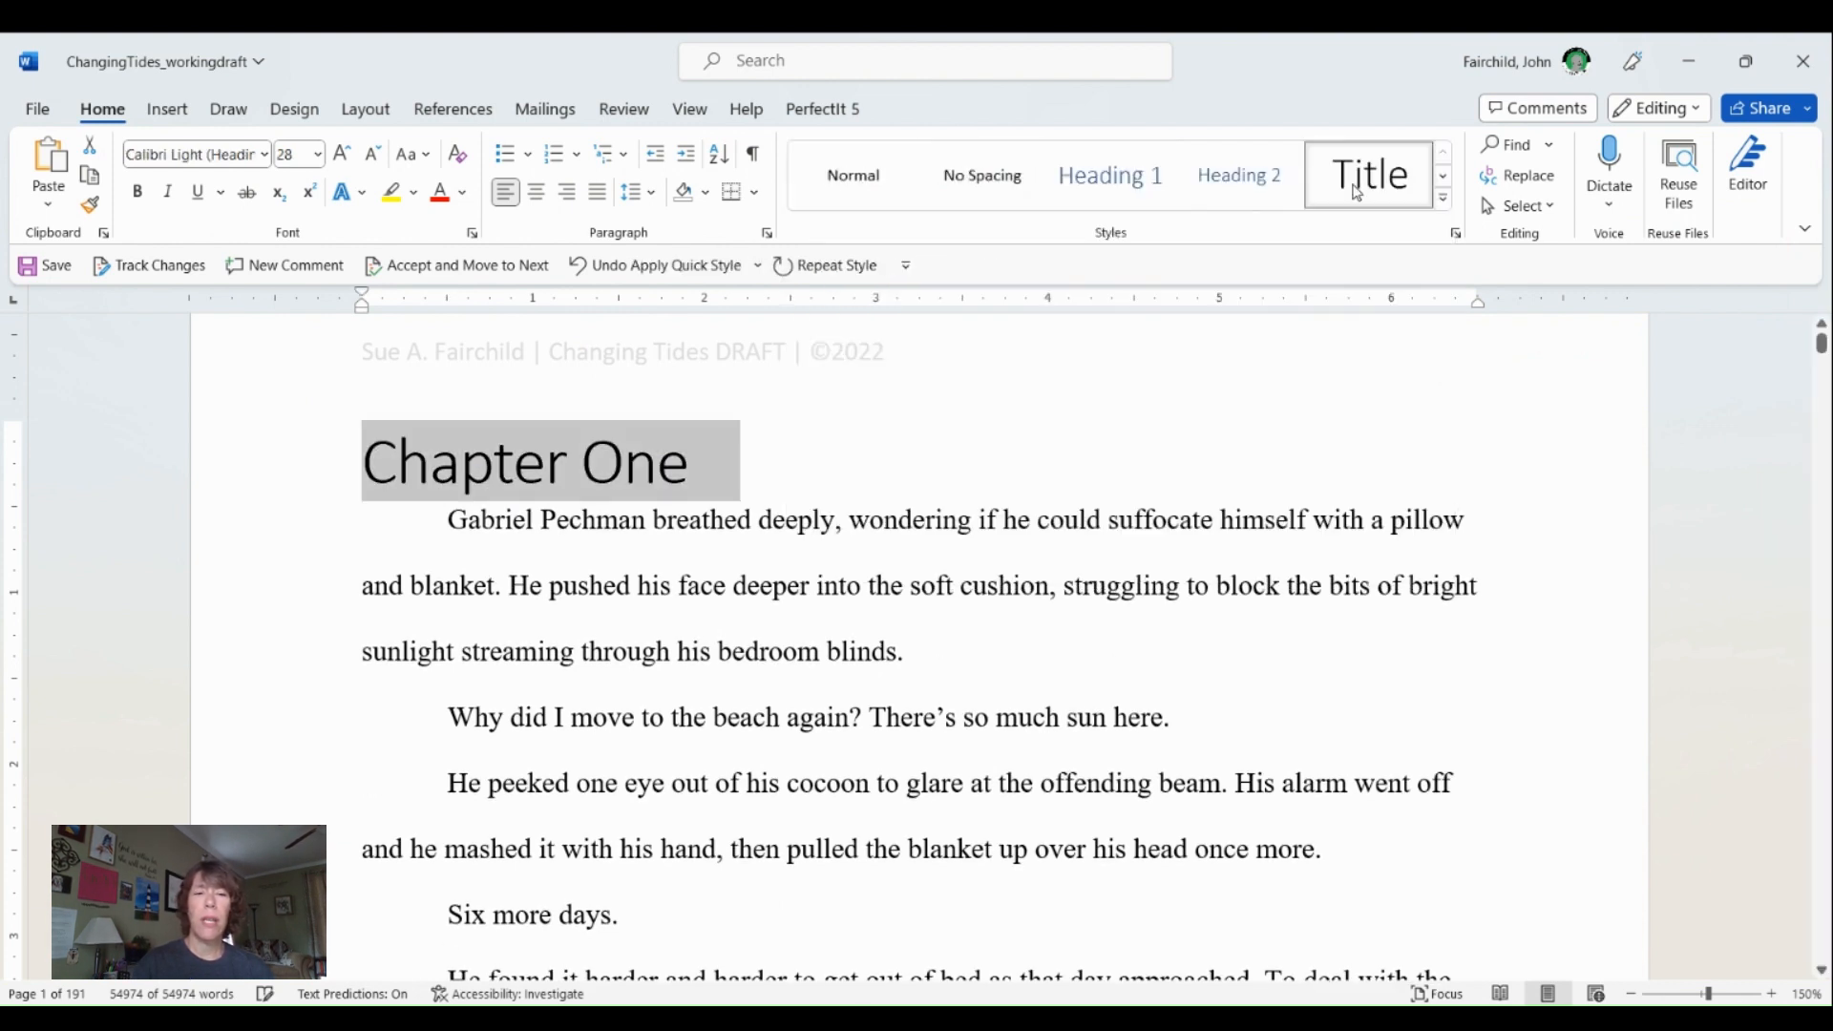
click(739, 490)
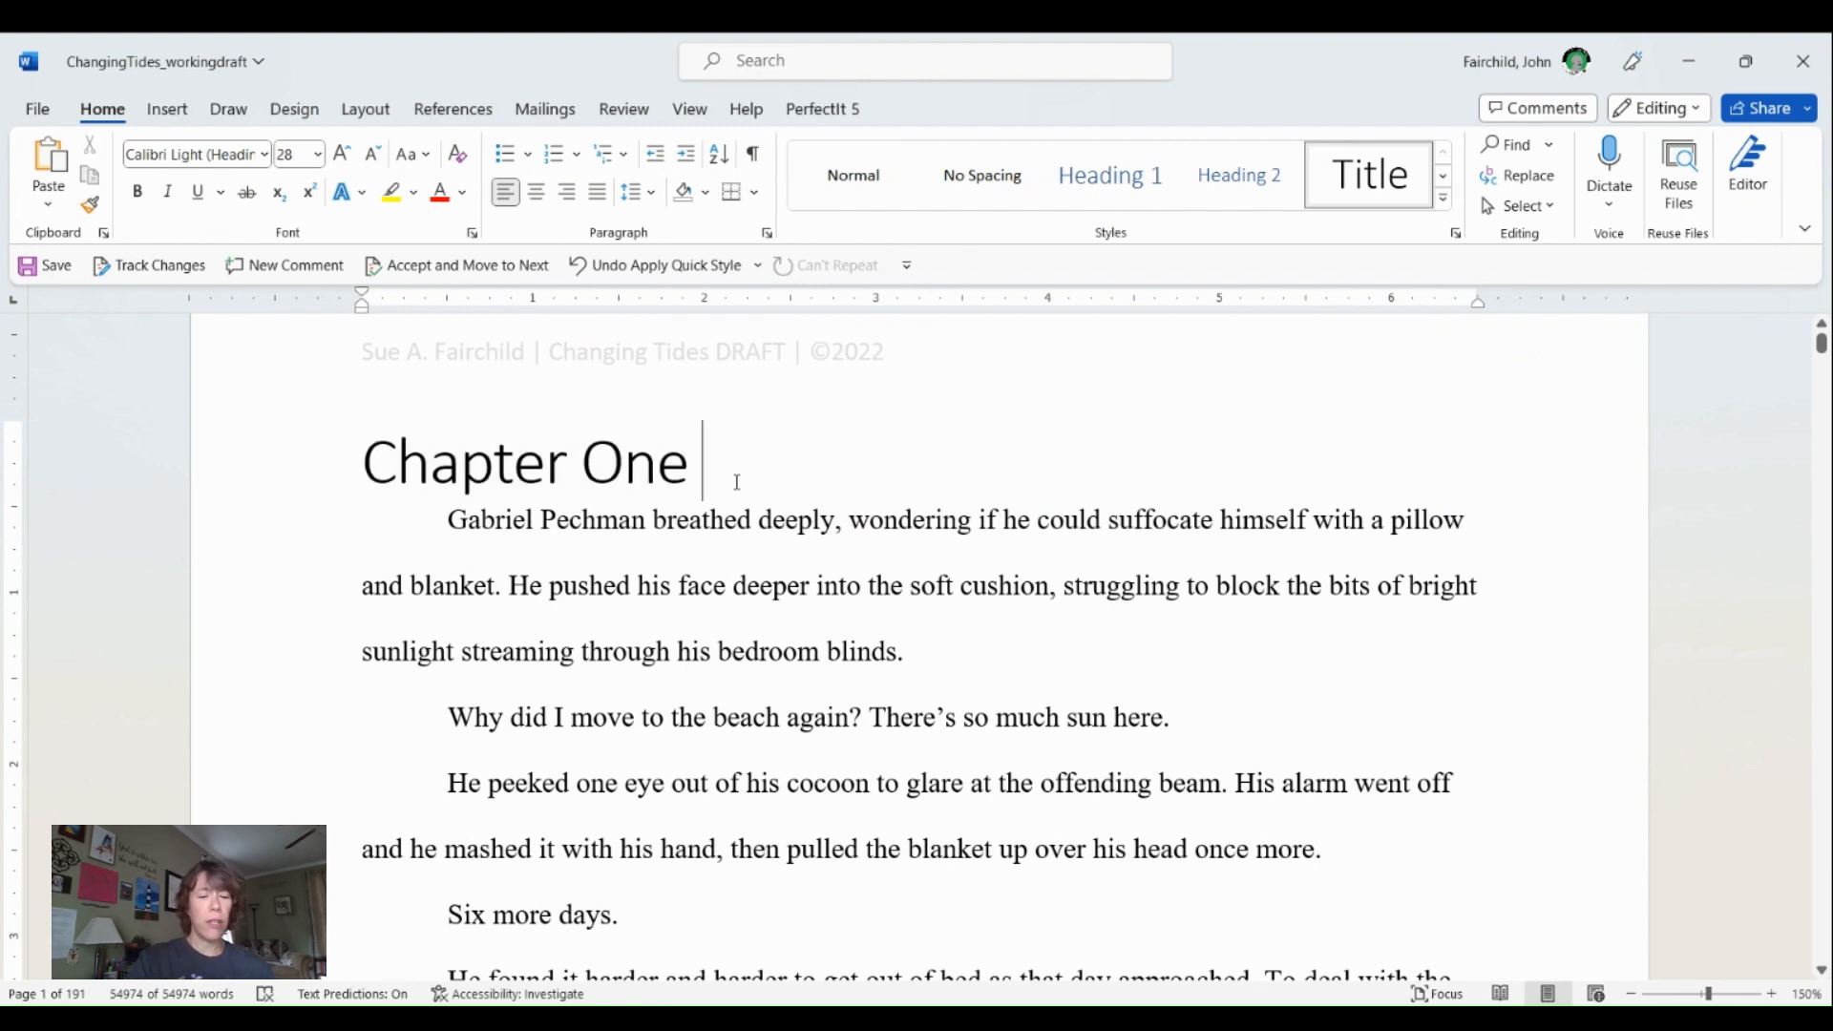
- Search the document for "chapter" and try applying the Title style to the whole "Chapter Two" line
key(ctrl+f)
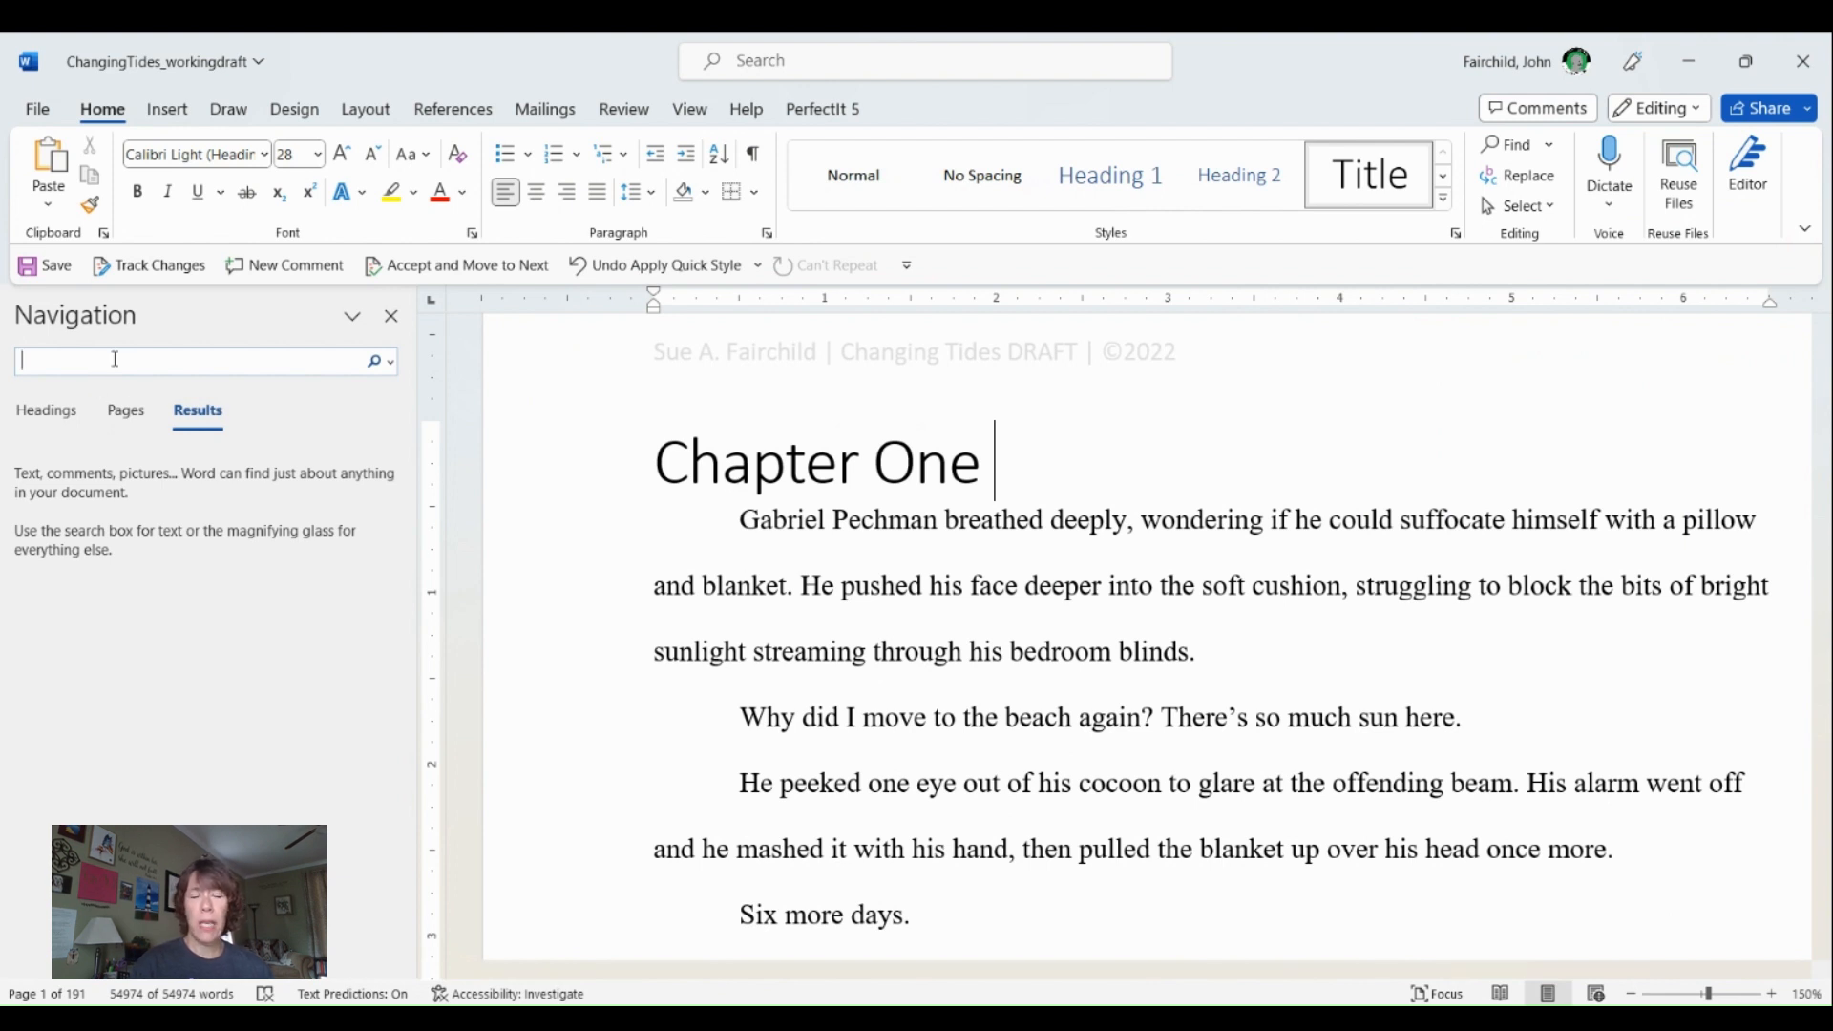
text(chapter)
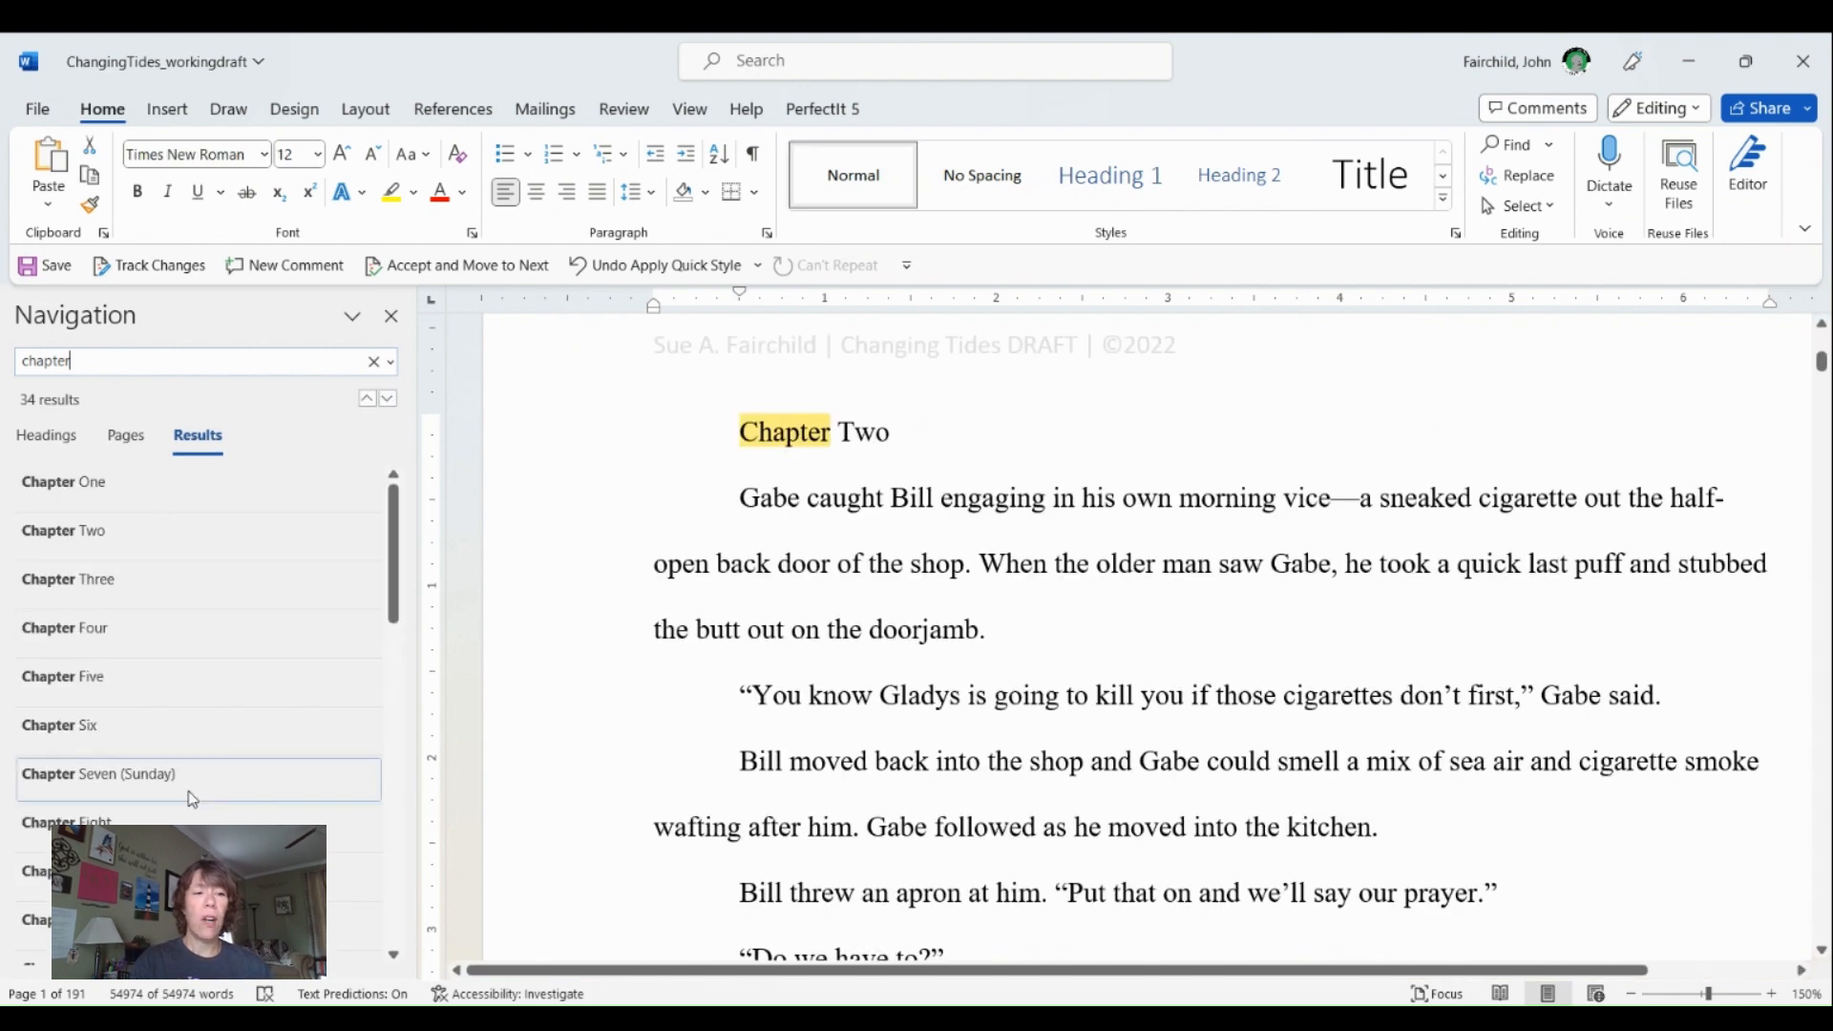
mouse_move(387, 536)
mouse_down()
mouse_move(438, 862)
mouse_move(405, 532)
mouse_up()
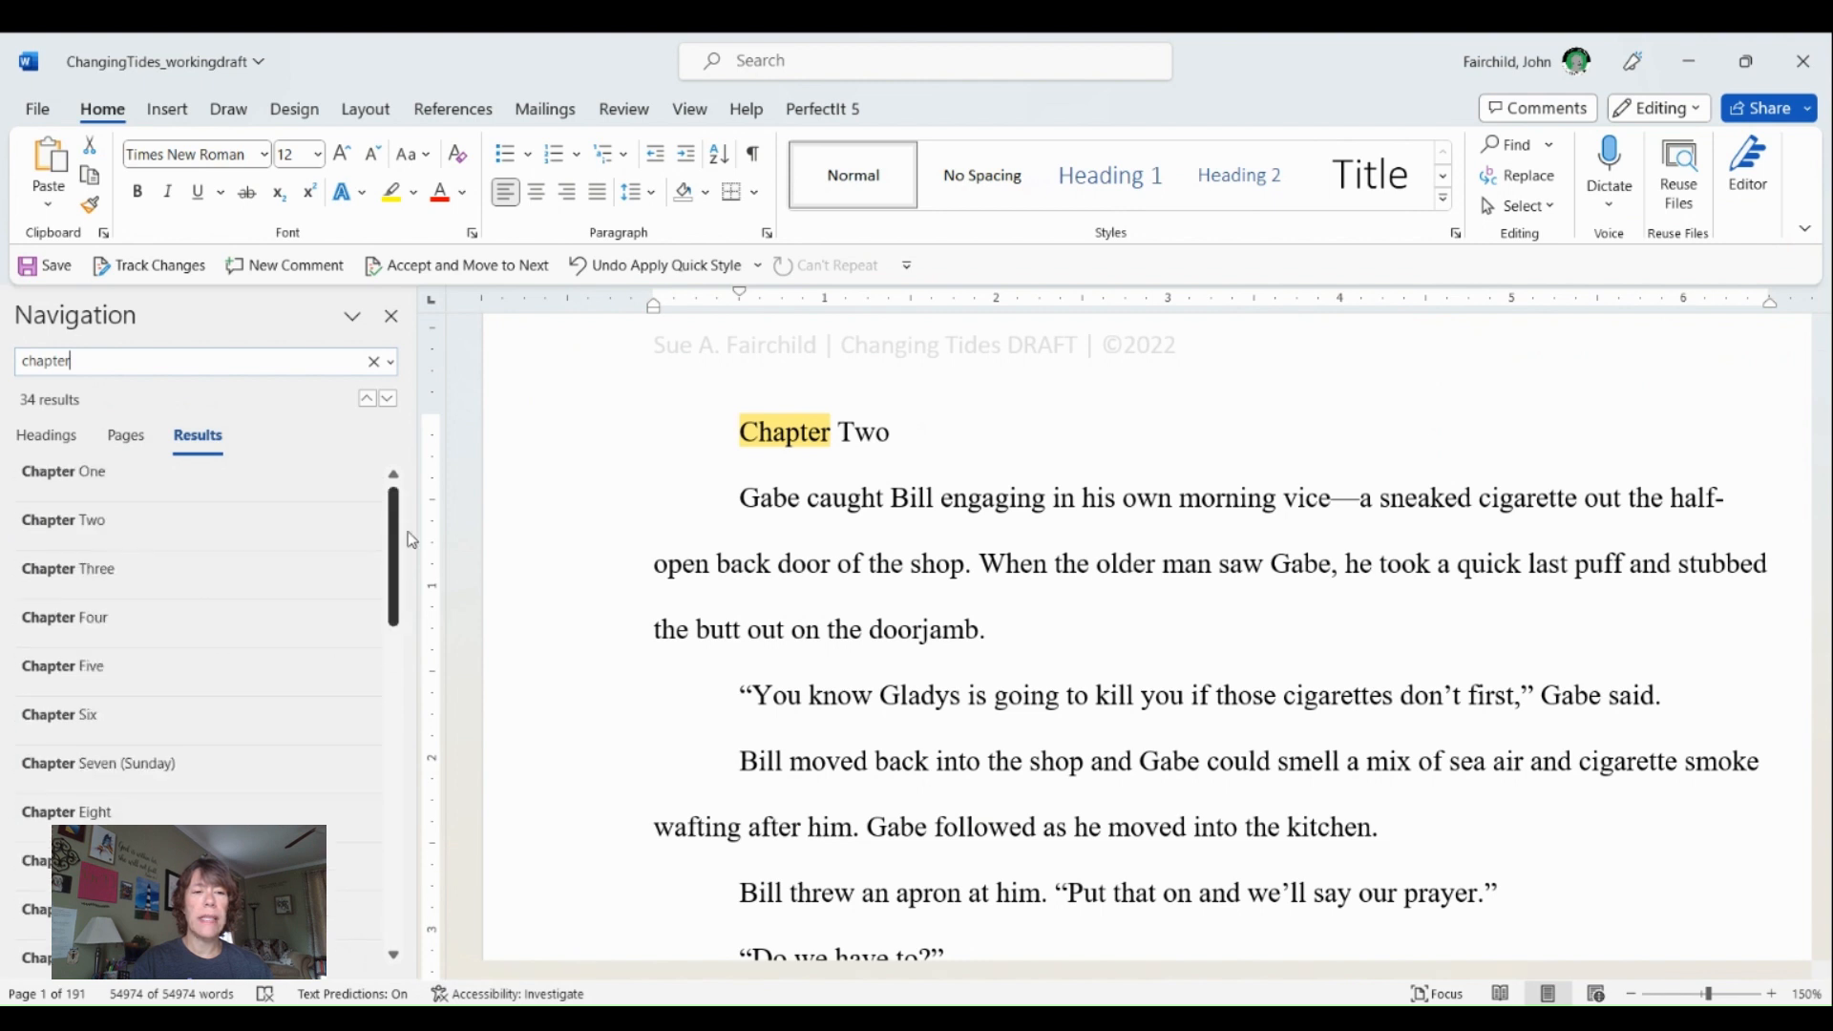
click(232, 527)
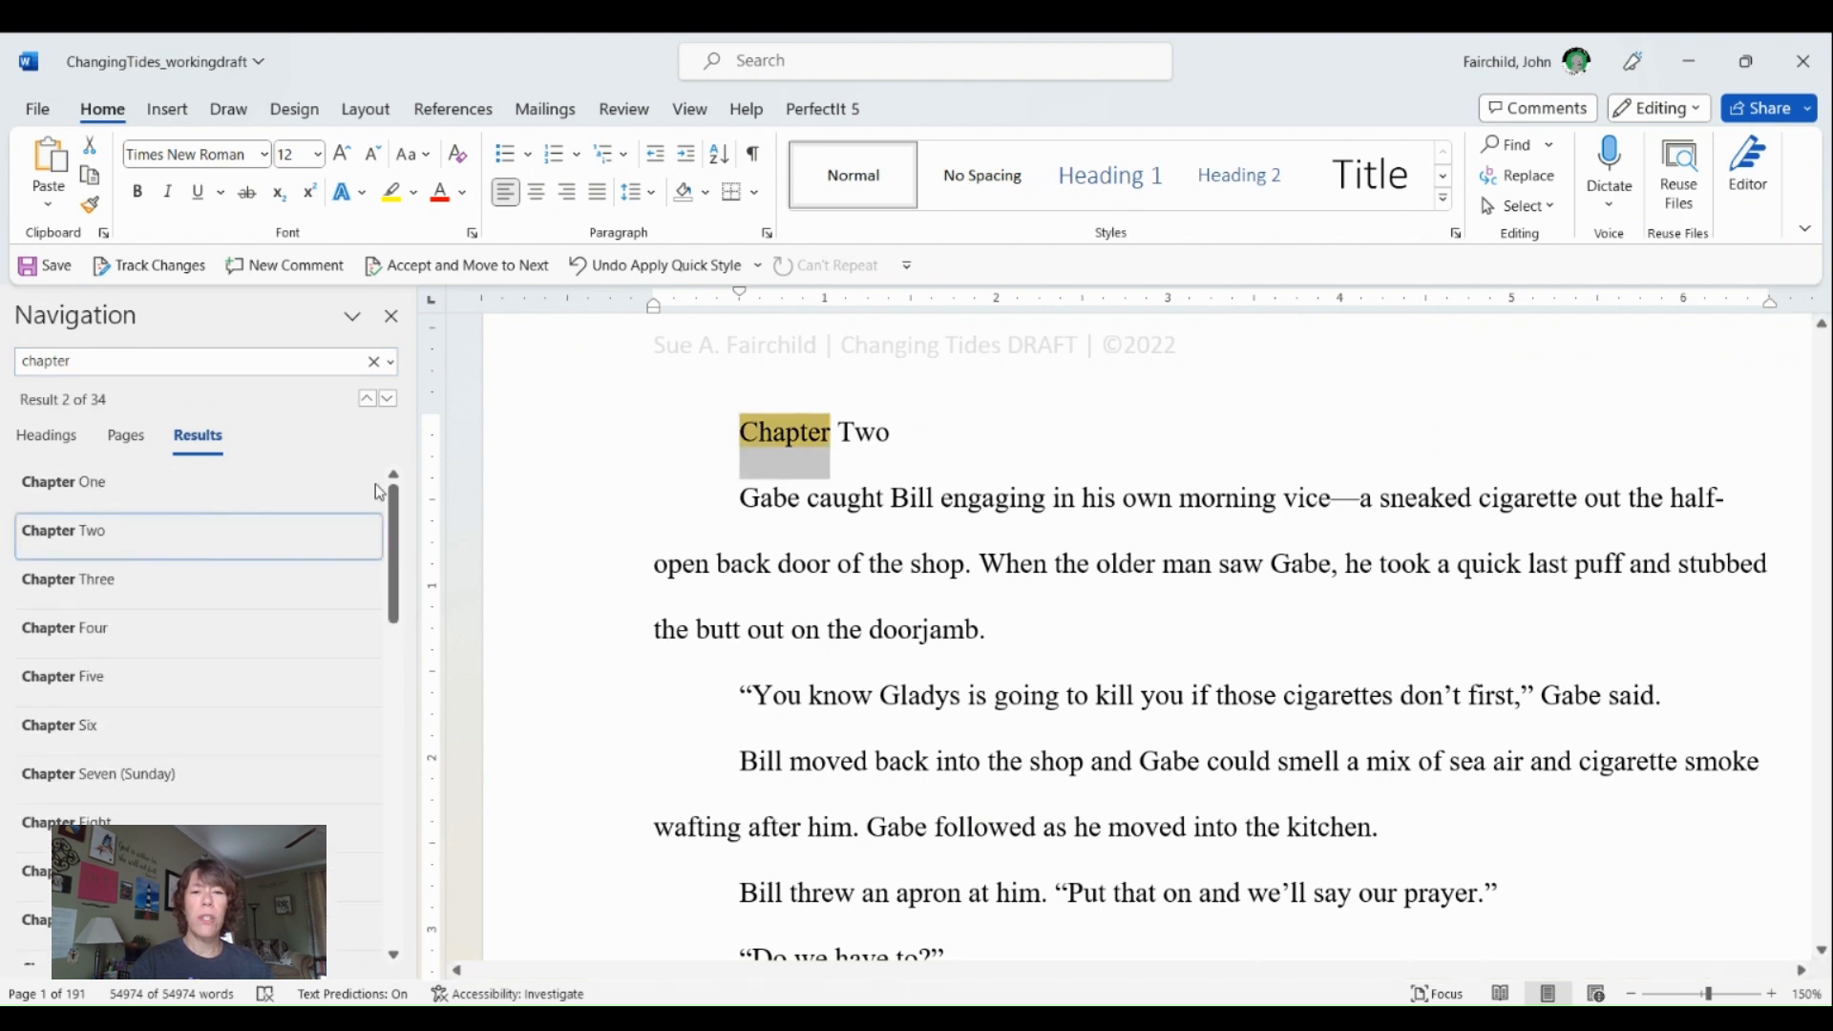
click(569, 439)
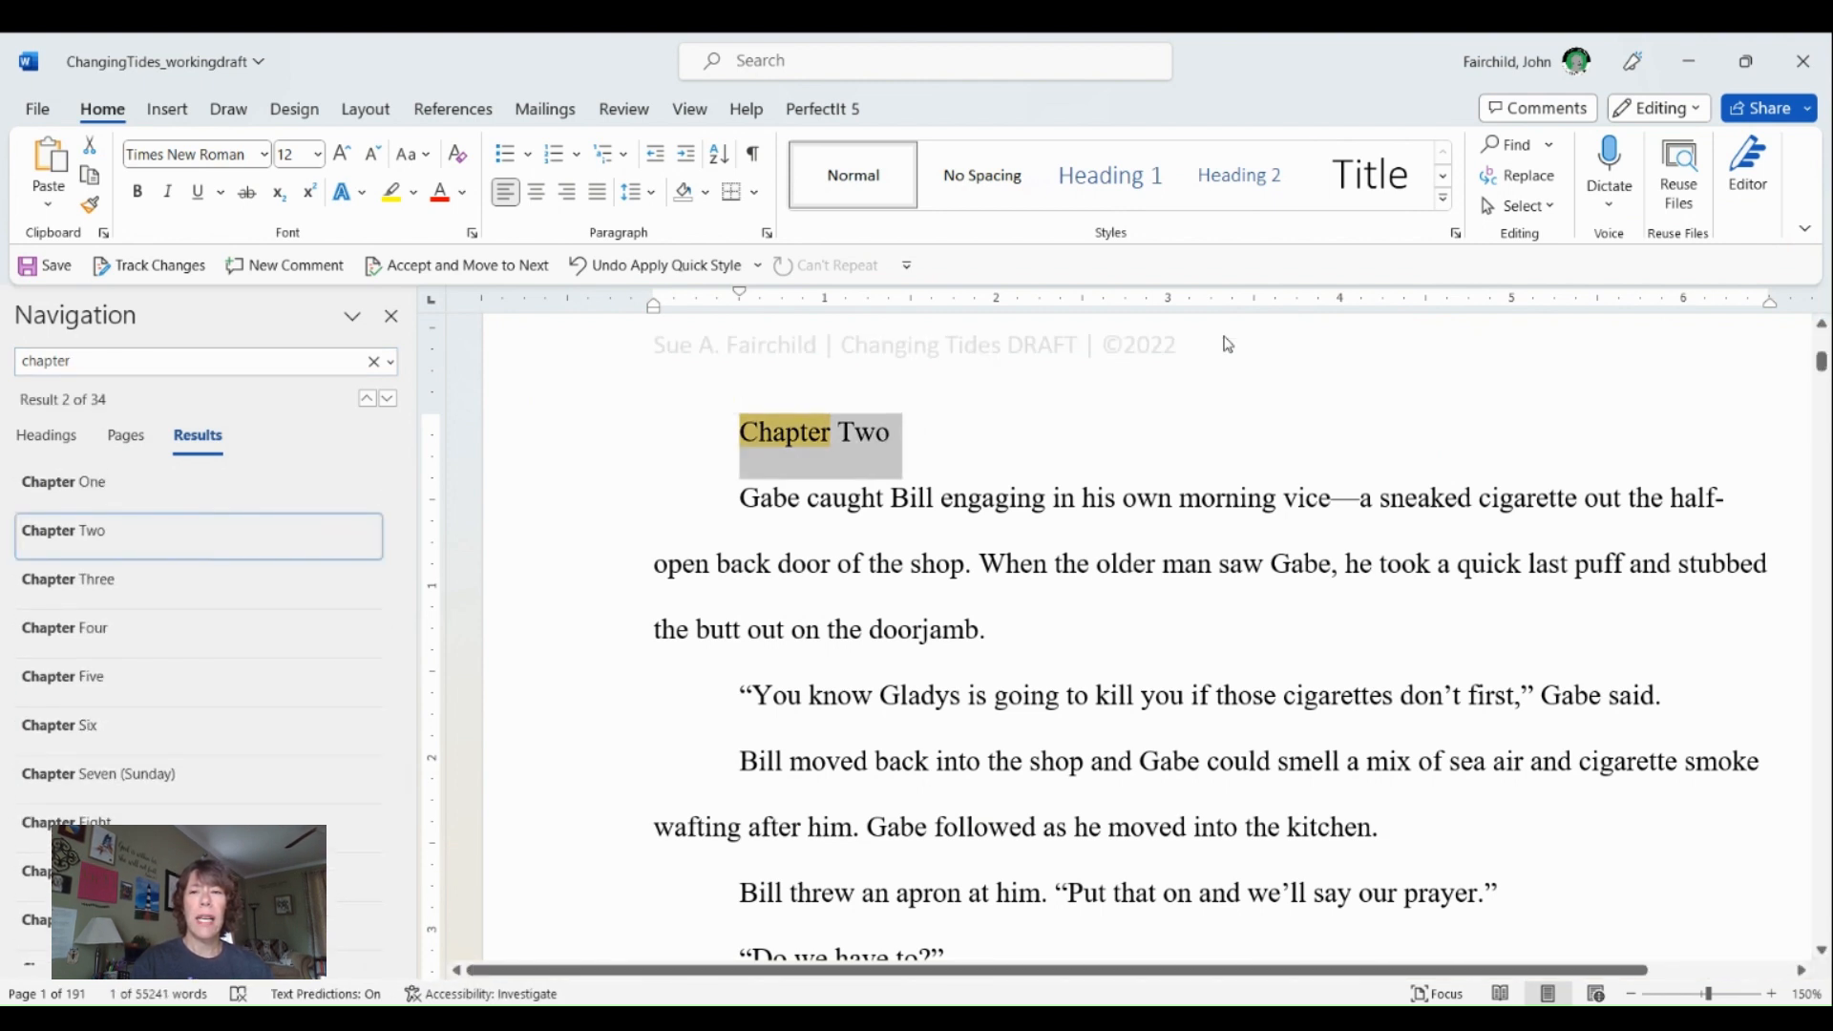
click(1380, 179)
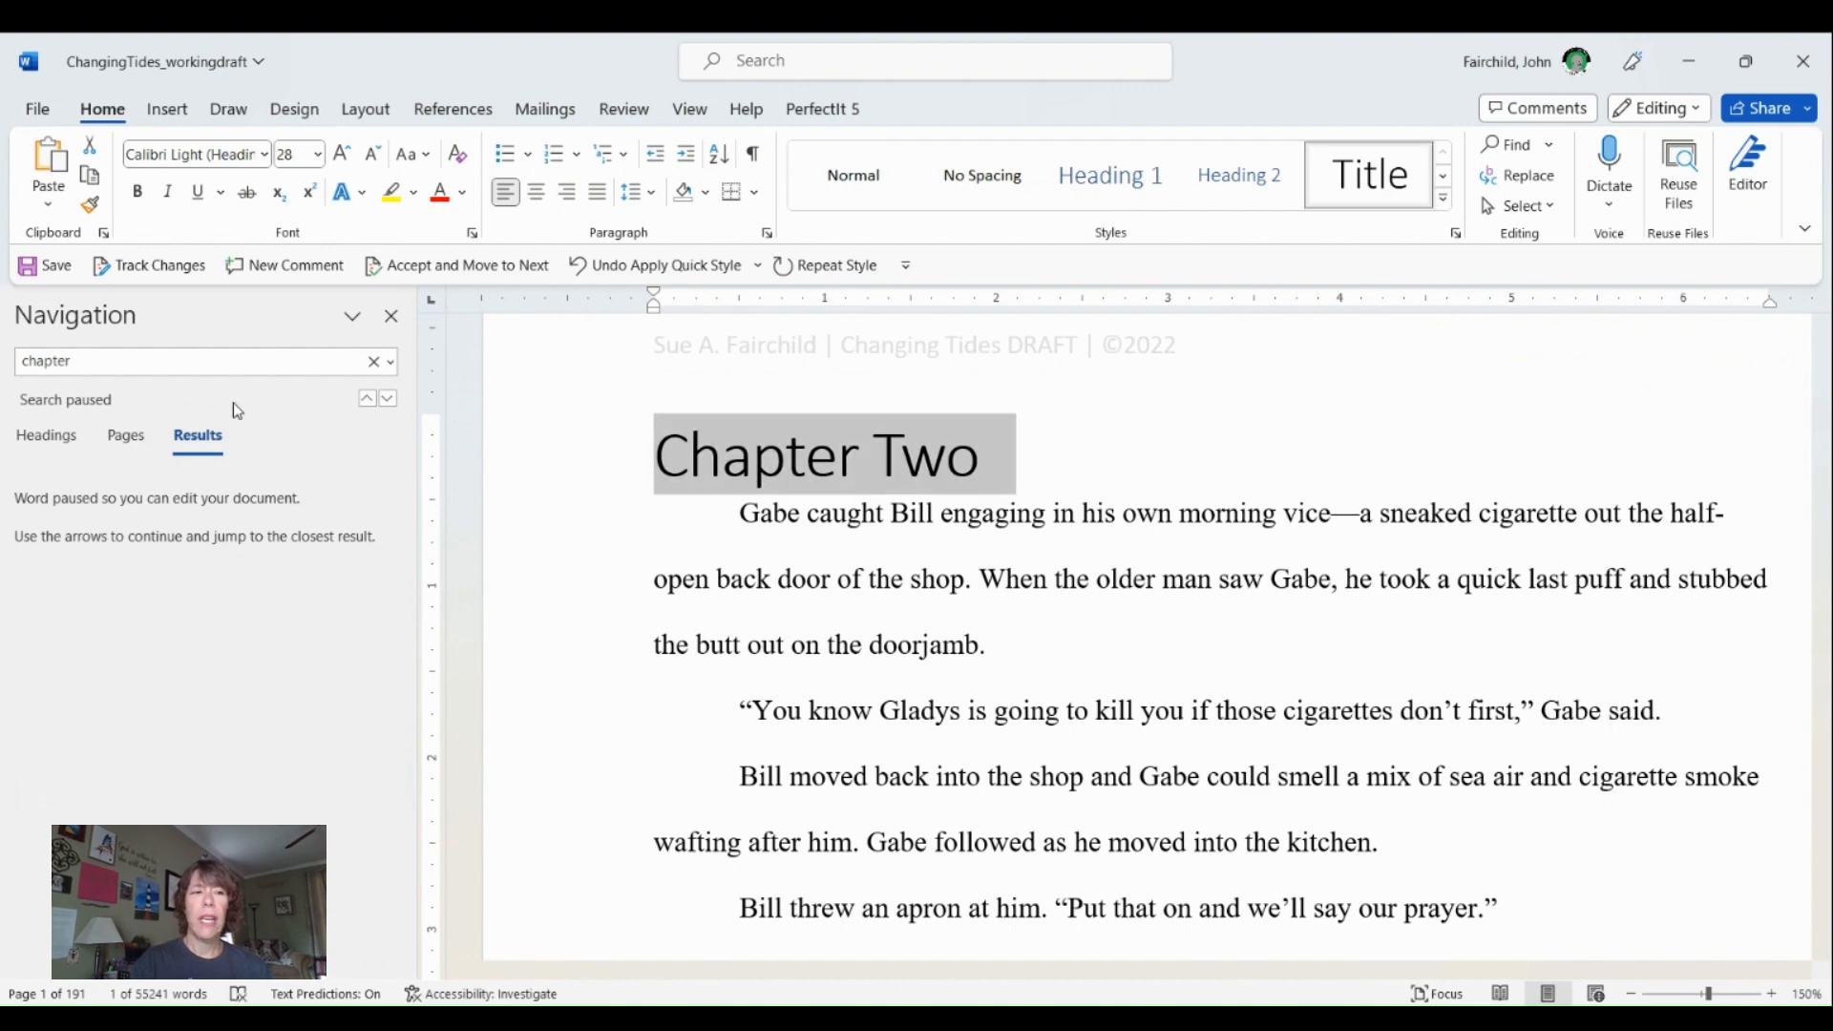
- Resume the "chapter" search, go to "Chapter Three" and try applying the Title style to that line
click(143, 361)
key(Return)
click(135, 581)
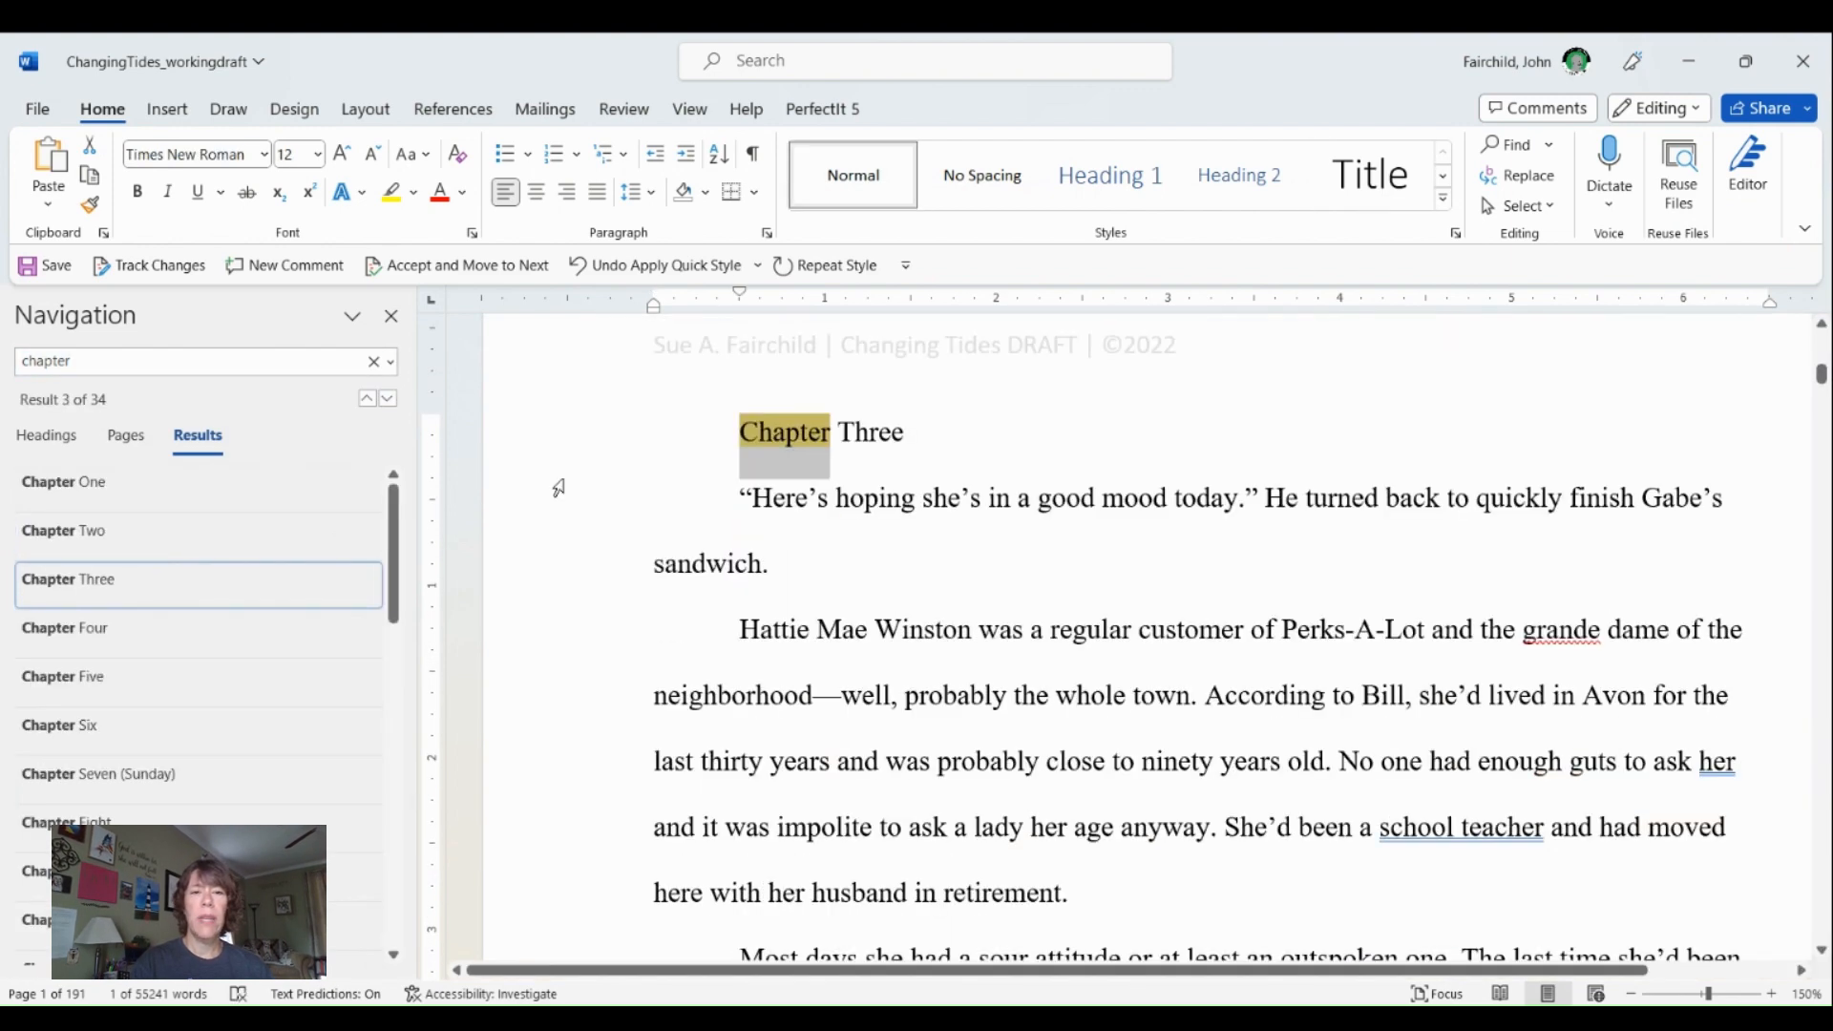
click(546, 455)
click(1416, 172)
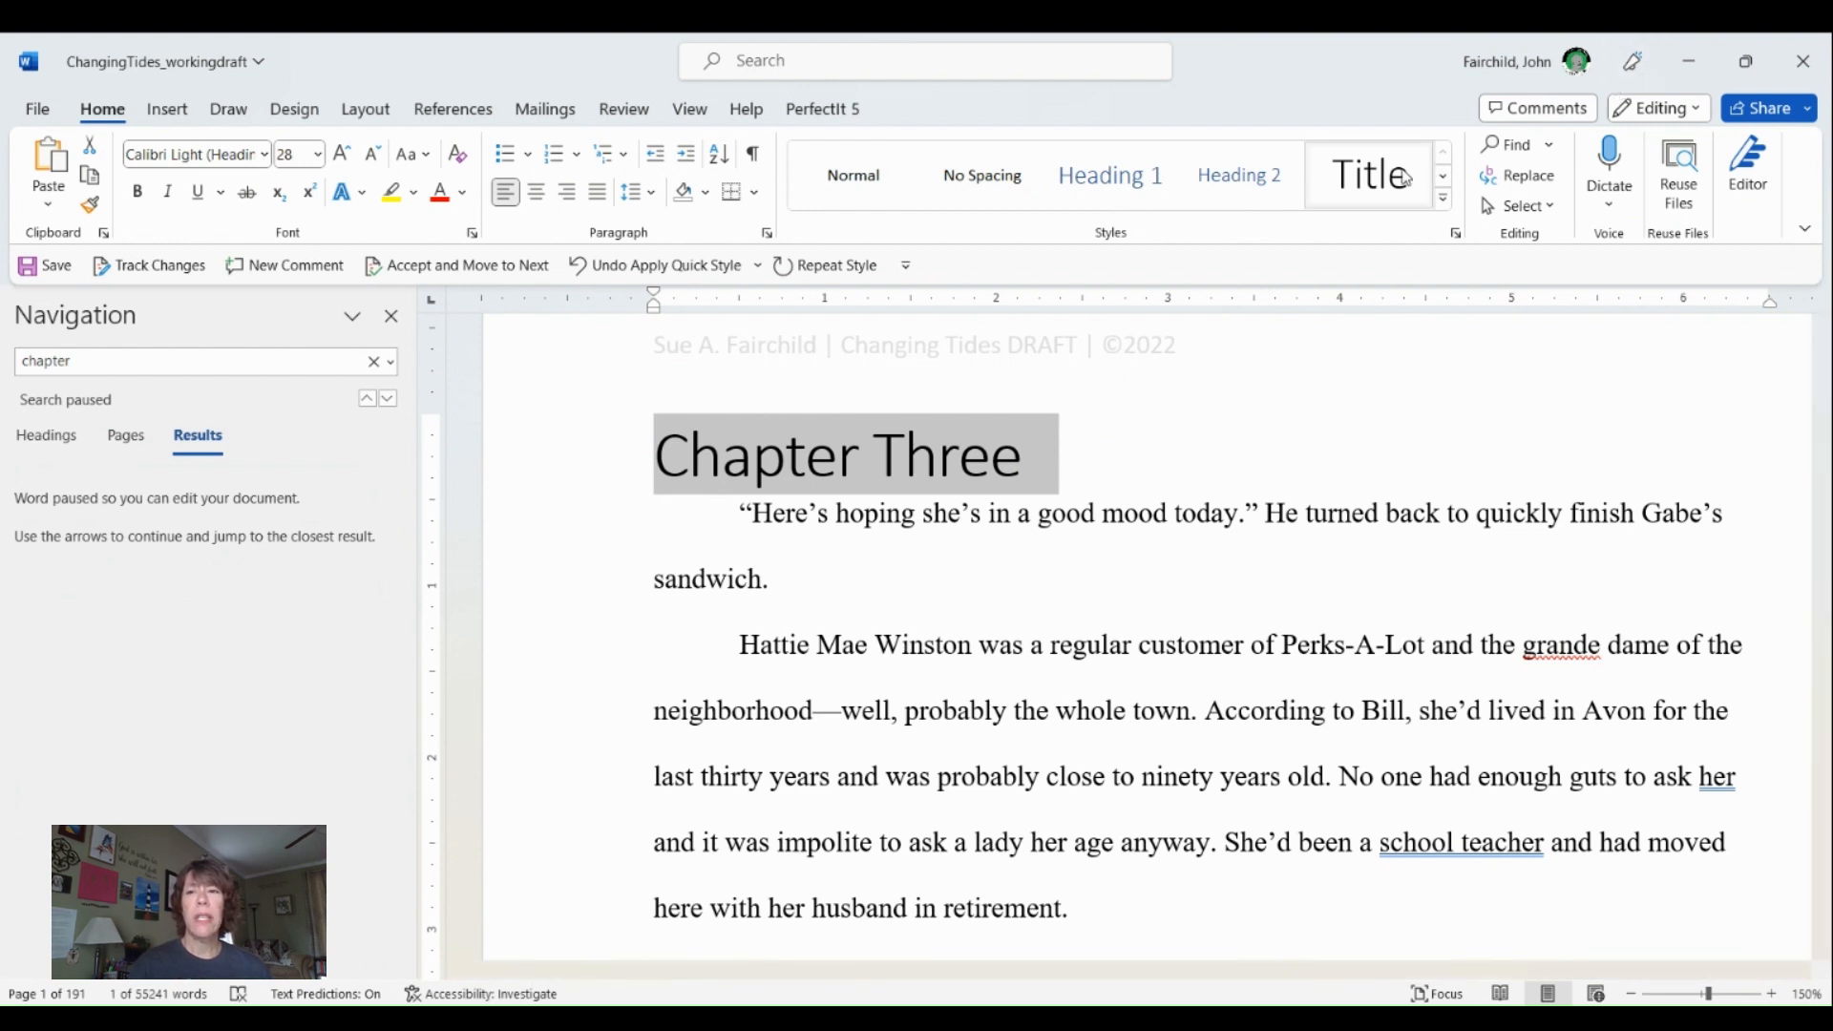
- Try modifying the Title style to use the Times New Roman font at 12 pt
right_click(1391, 169)
click(1457, 212)
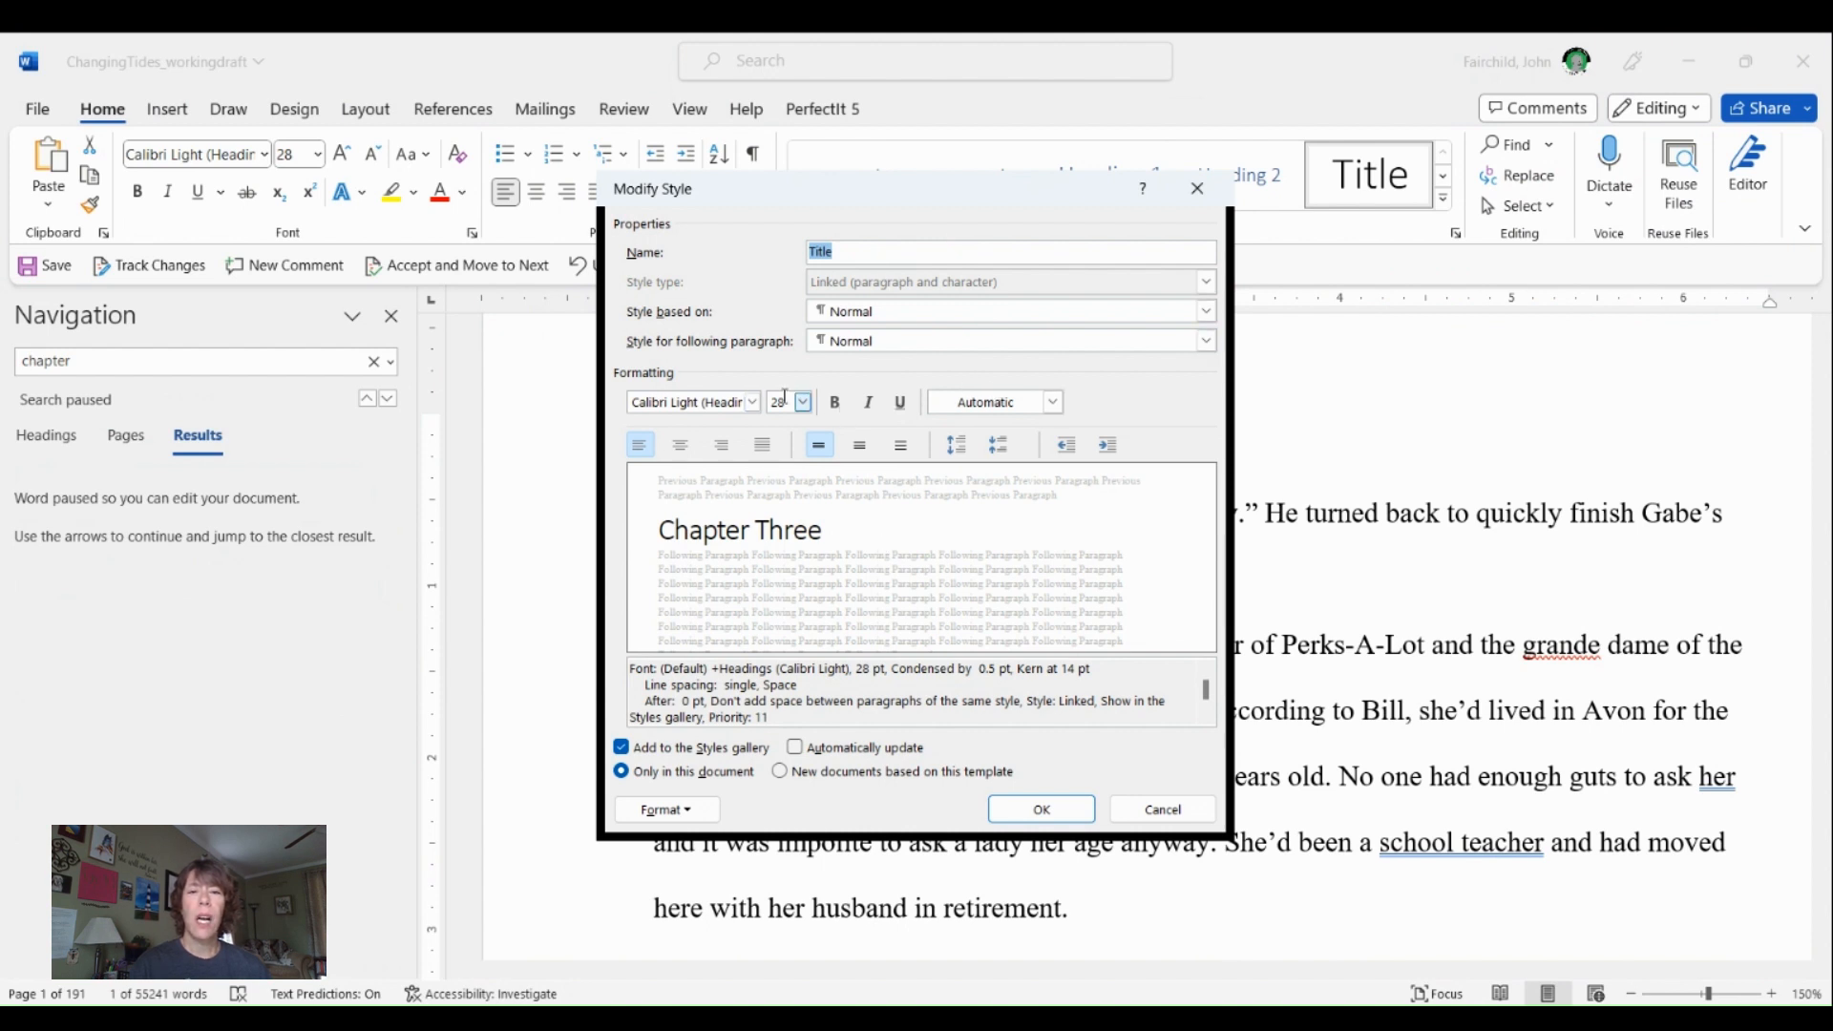
click(803, 402)
click(777, 473)
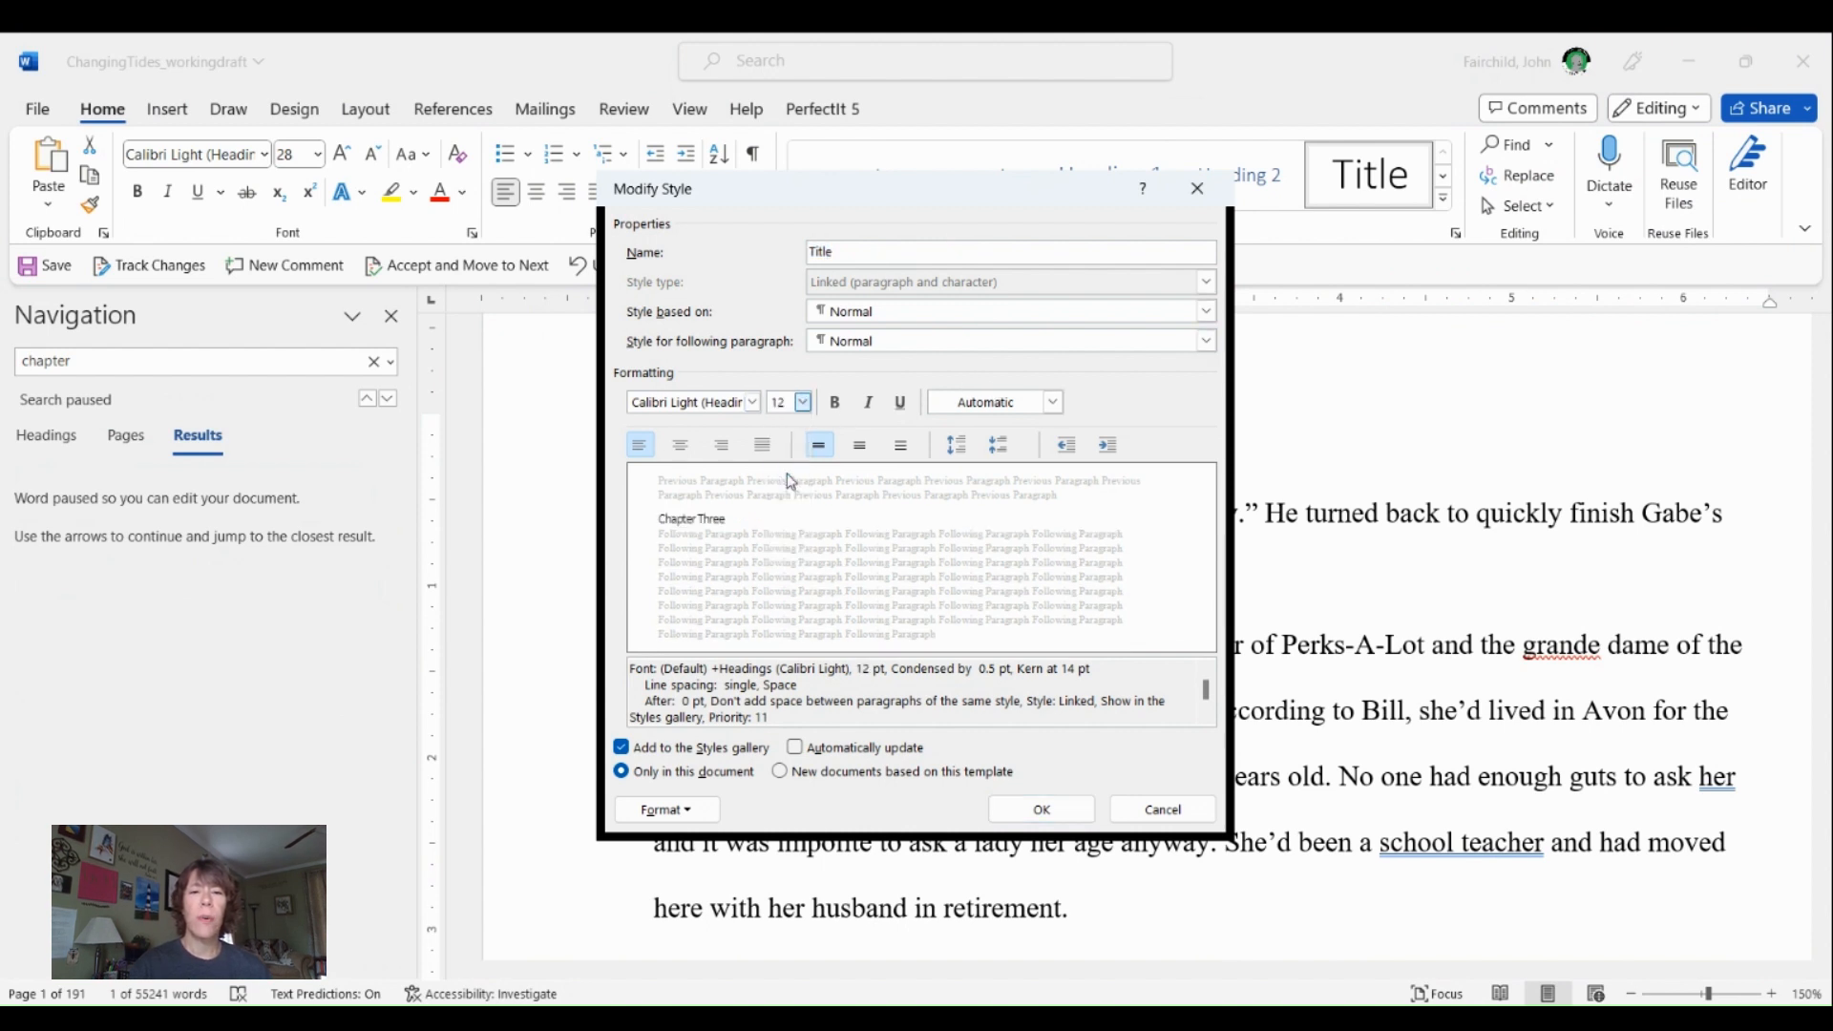
click(753, 402)
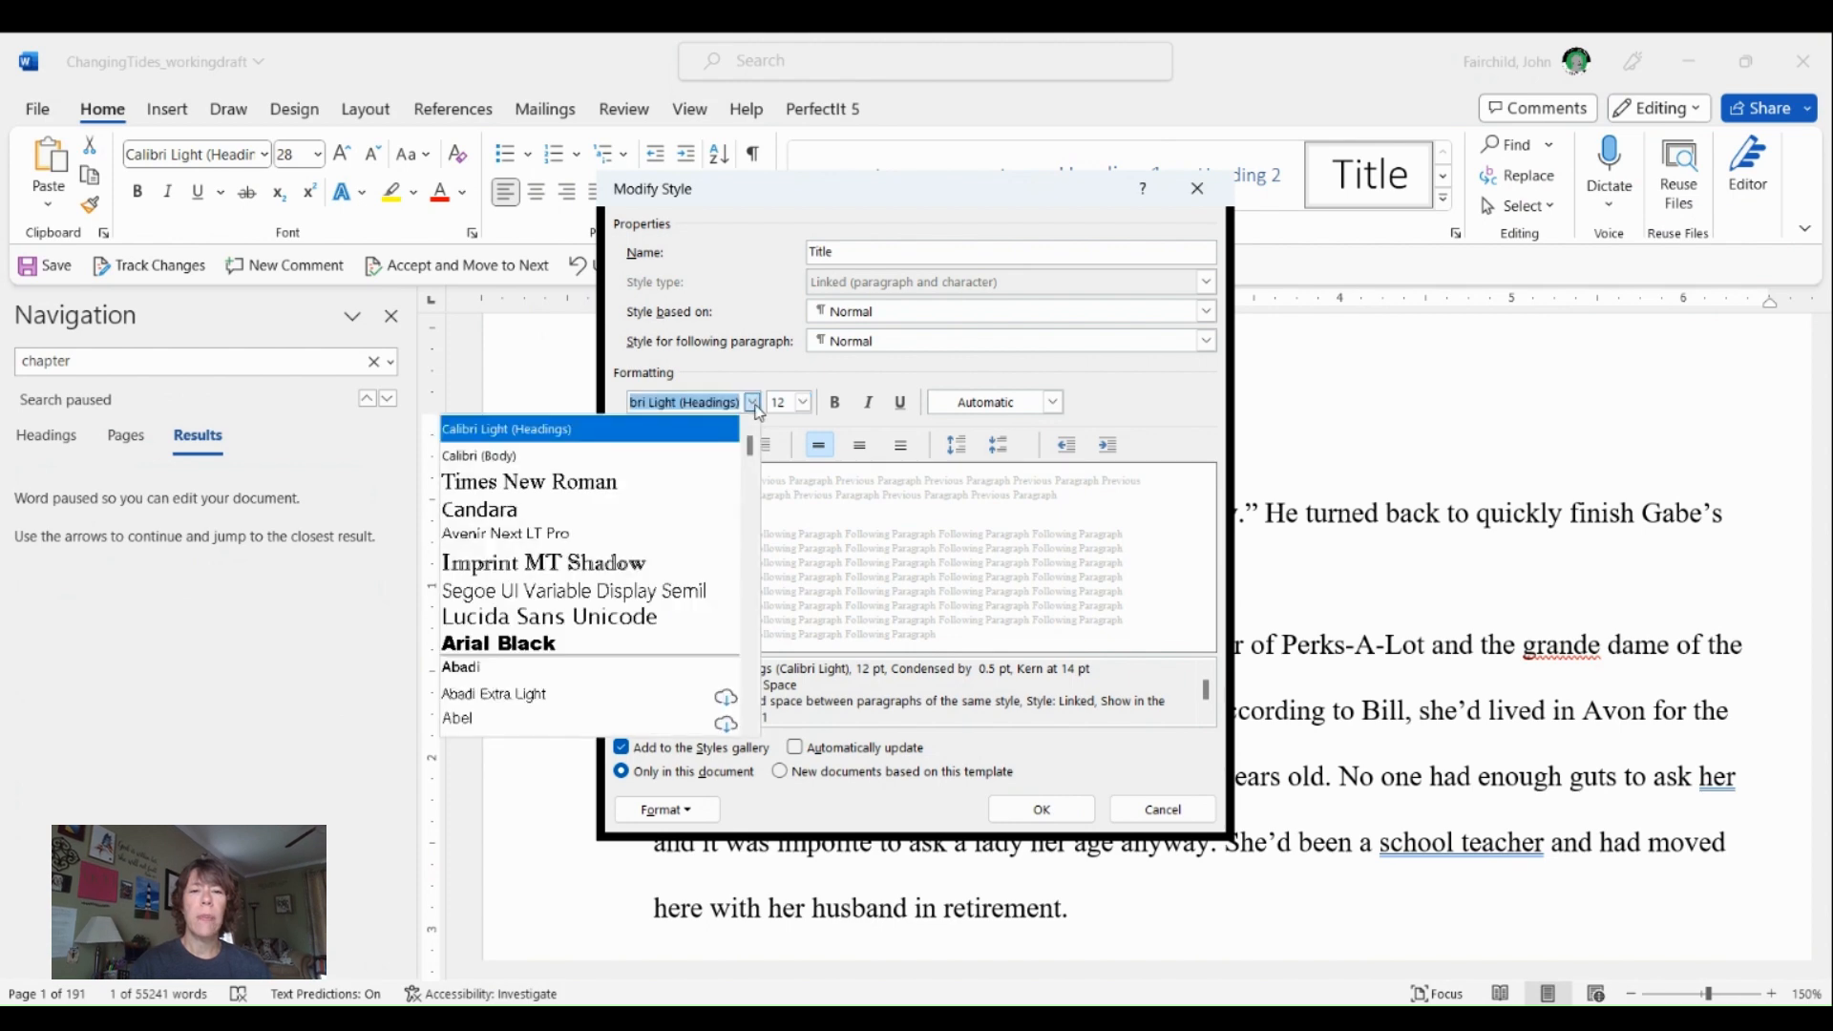
click(664, 485)
click(1041, 809)
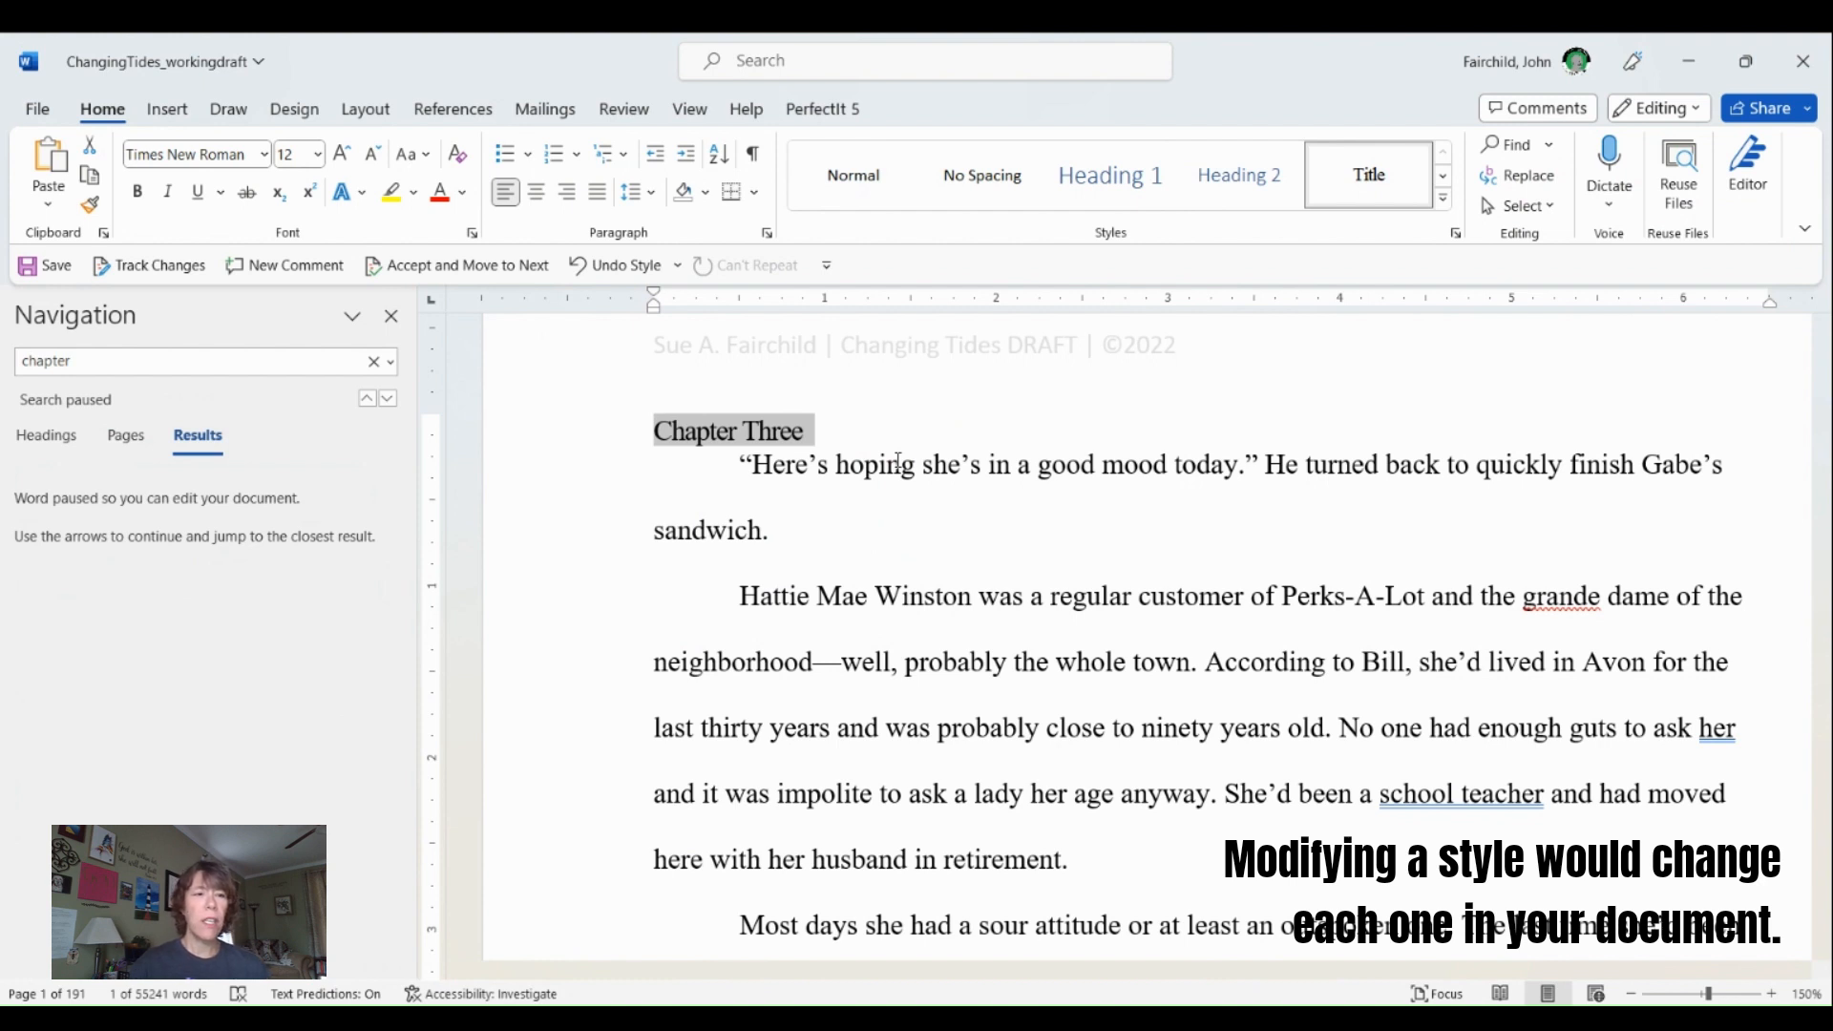
- Check the document's headings outline and close navigation after clearing the "chapter" search
click(65, 438)
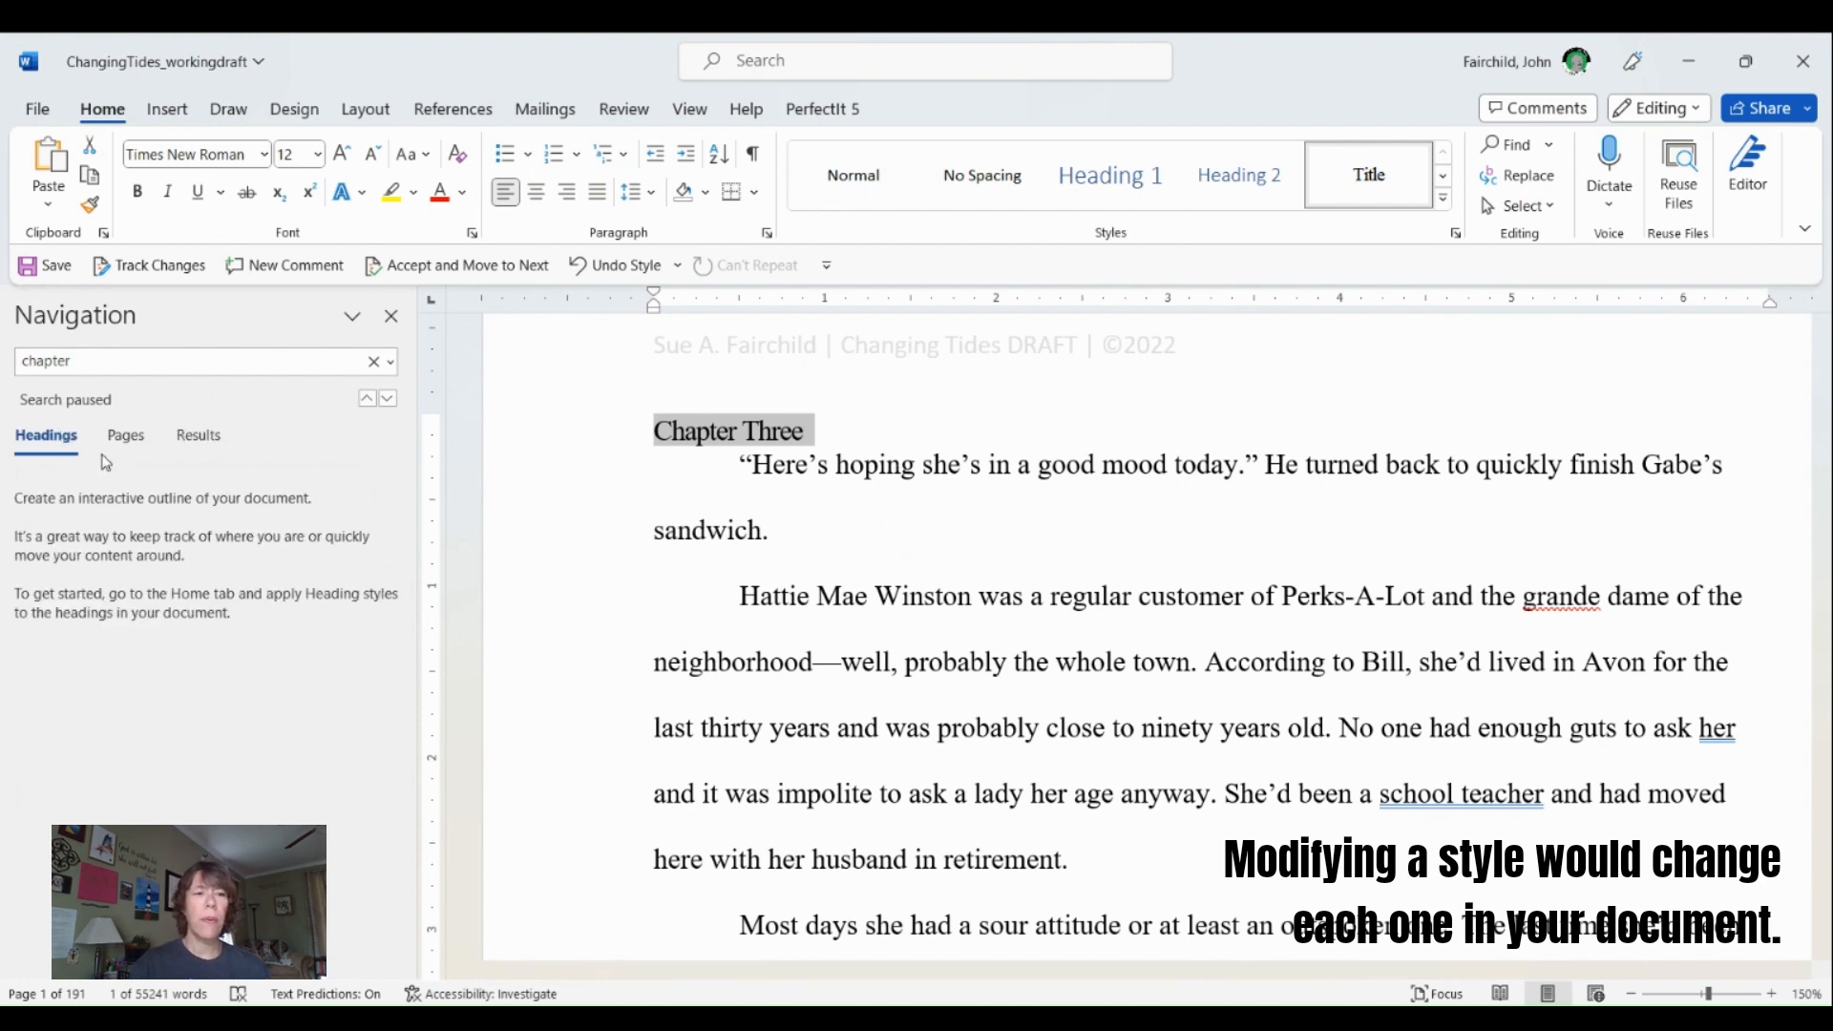
double_click(120, 360)
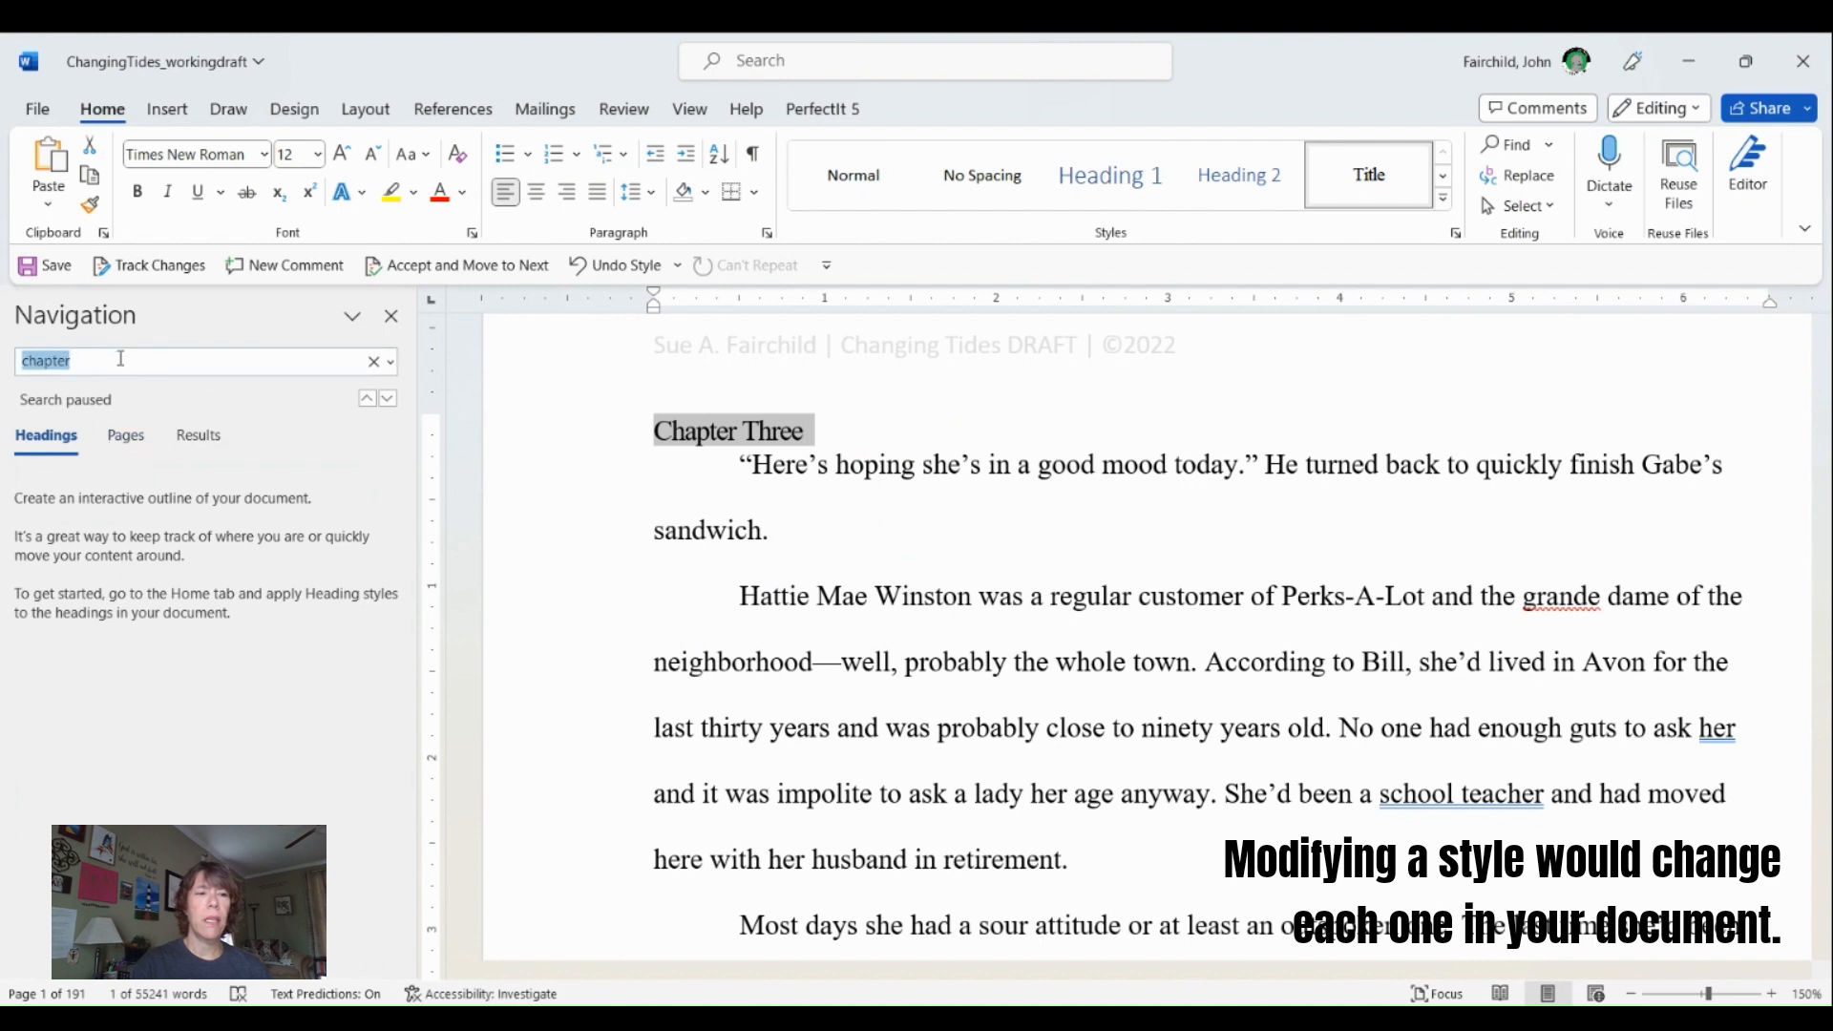
click(374, 361)
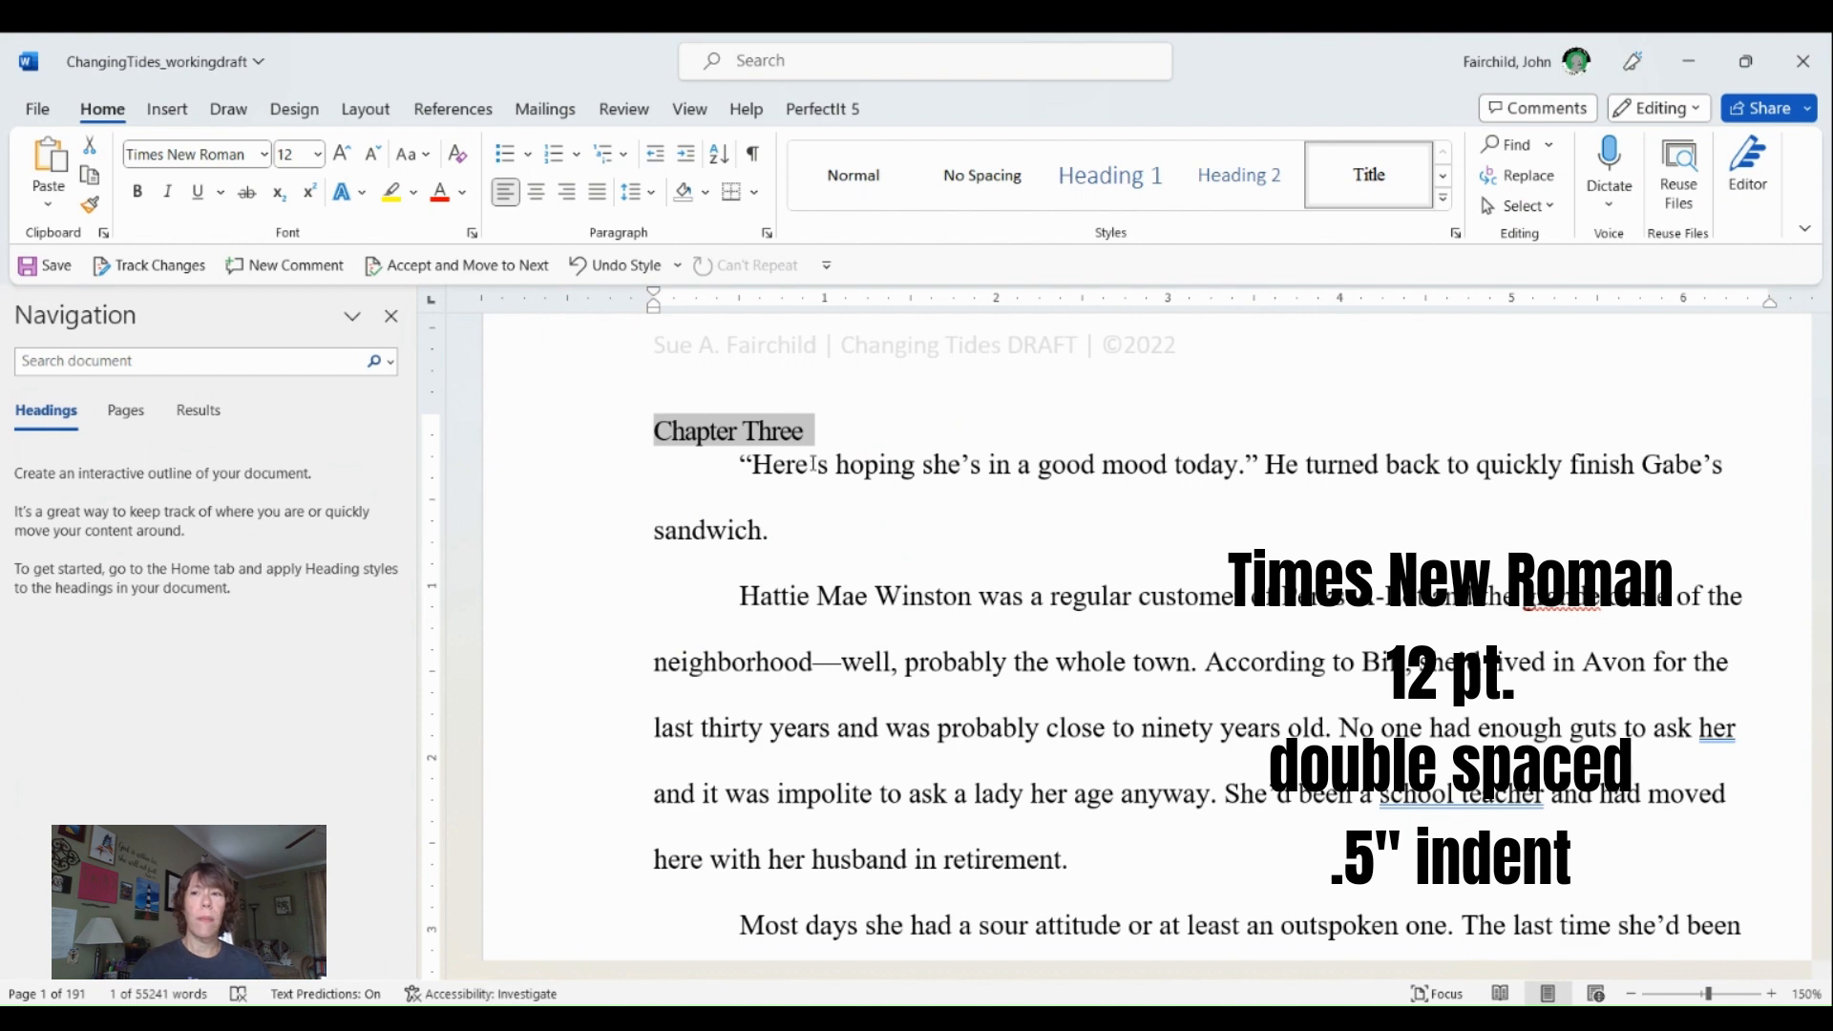
click(391, 316)
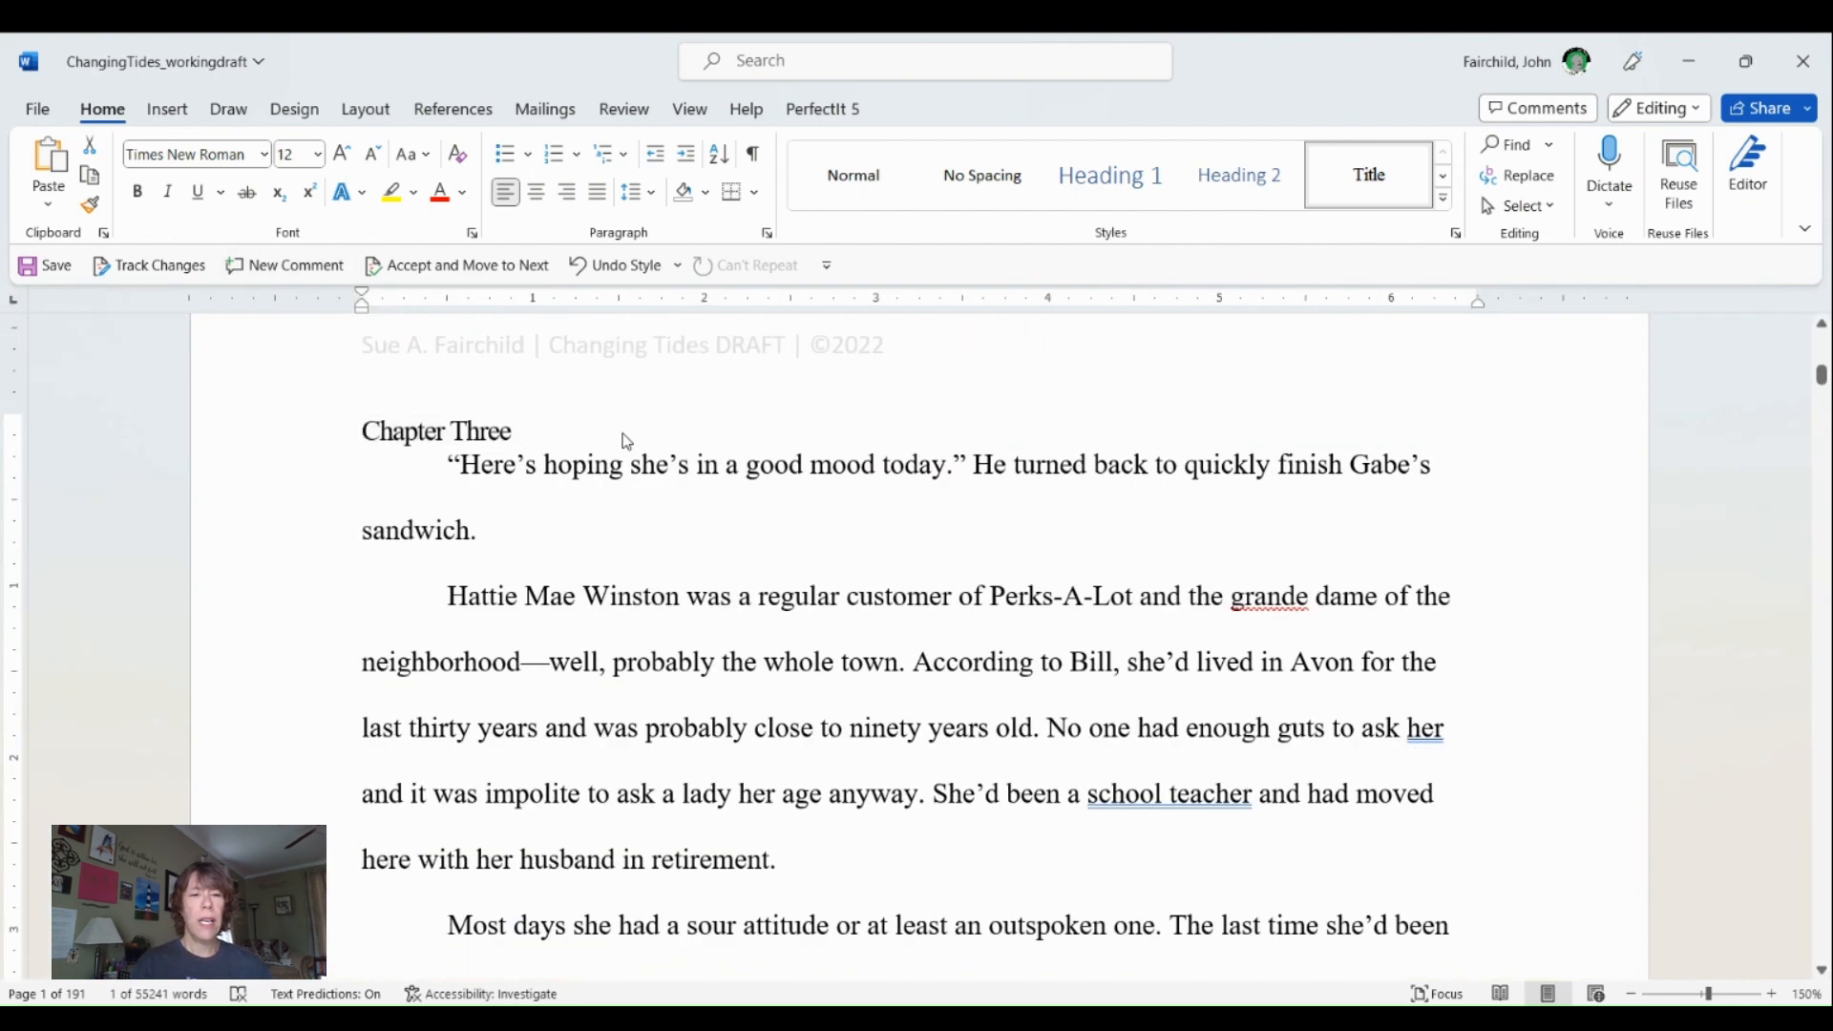
- Undo the Title style modification and the Title style applied to the "Chapter One", "Chapter Two" and "Chapter Three" lines
key(ctrl+z)
key(ctrl+z)
key(ctrl+z)
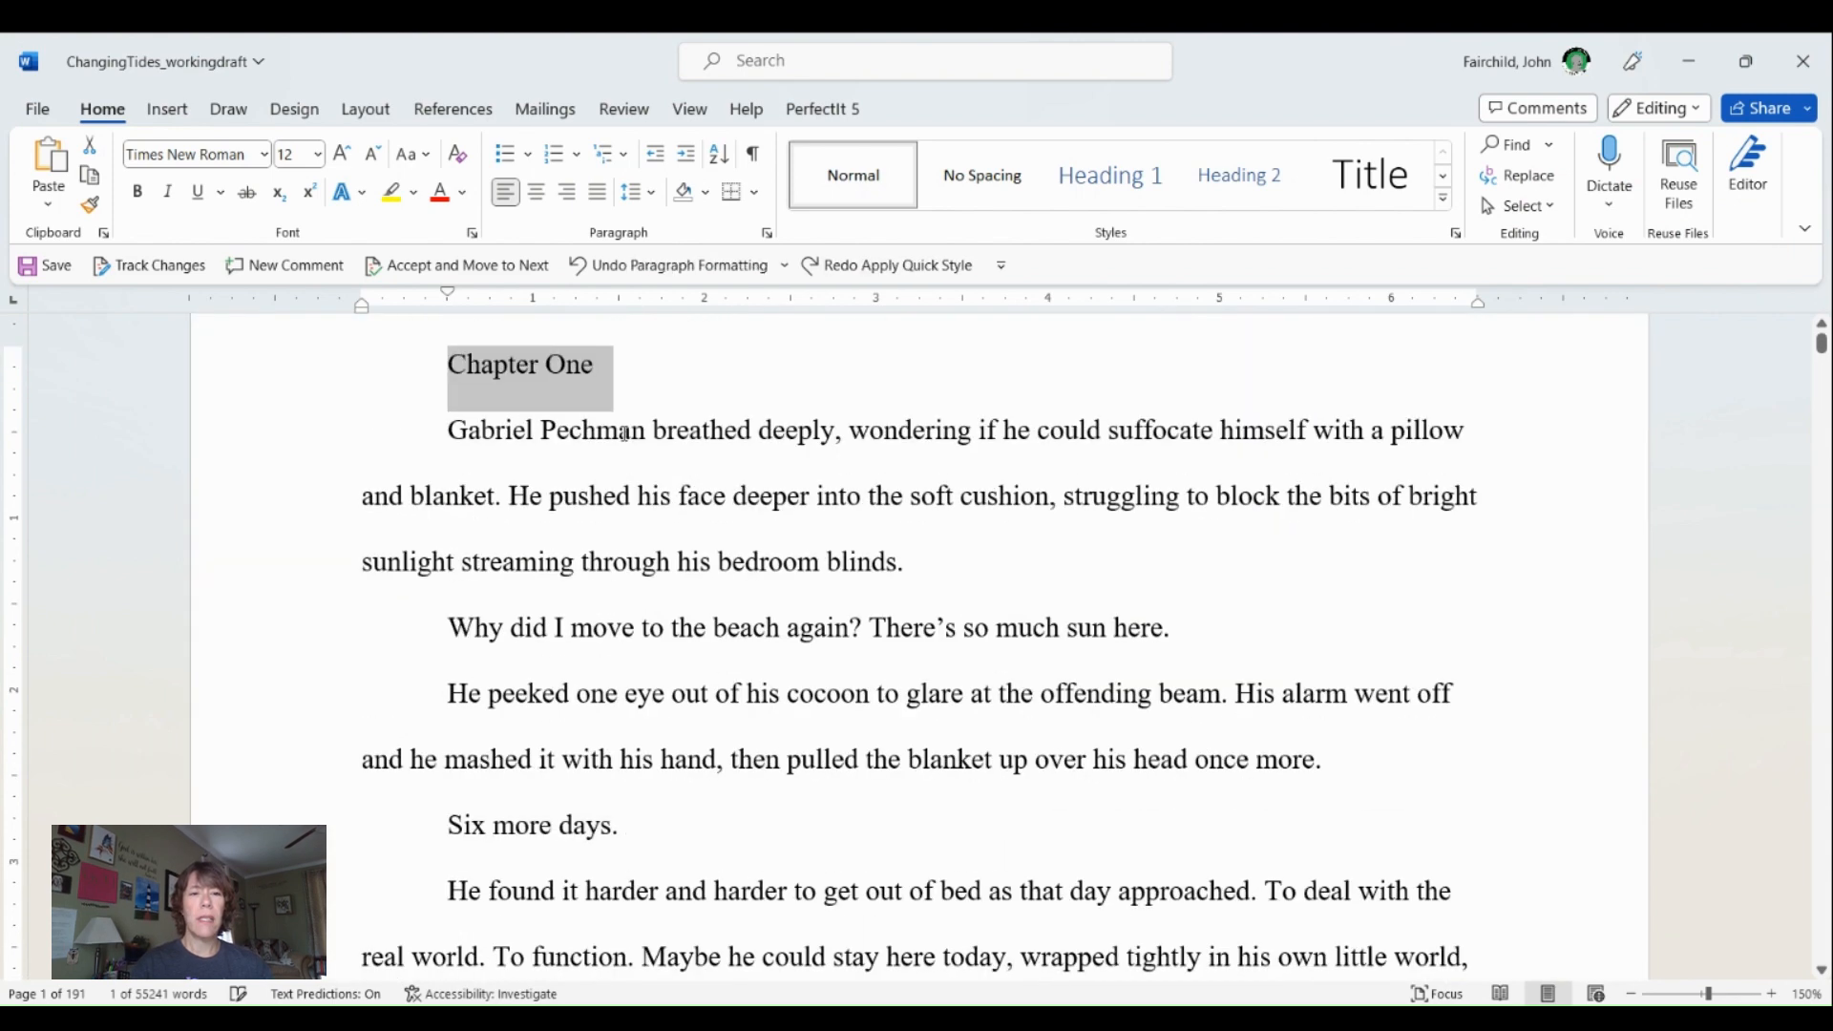